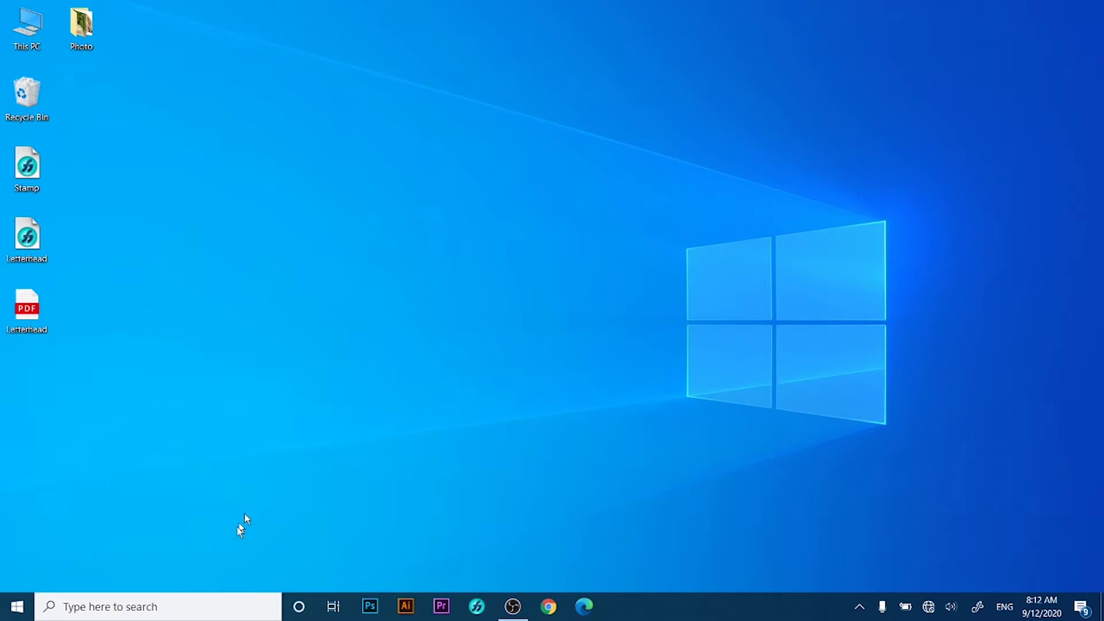
Search Windows for 'Microsoft' and launch Microsoft Office Word 2007 to a blank document
{"action": "left_click", "coordinate": [174, 611]}
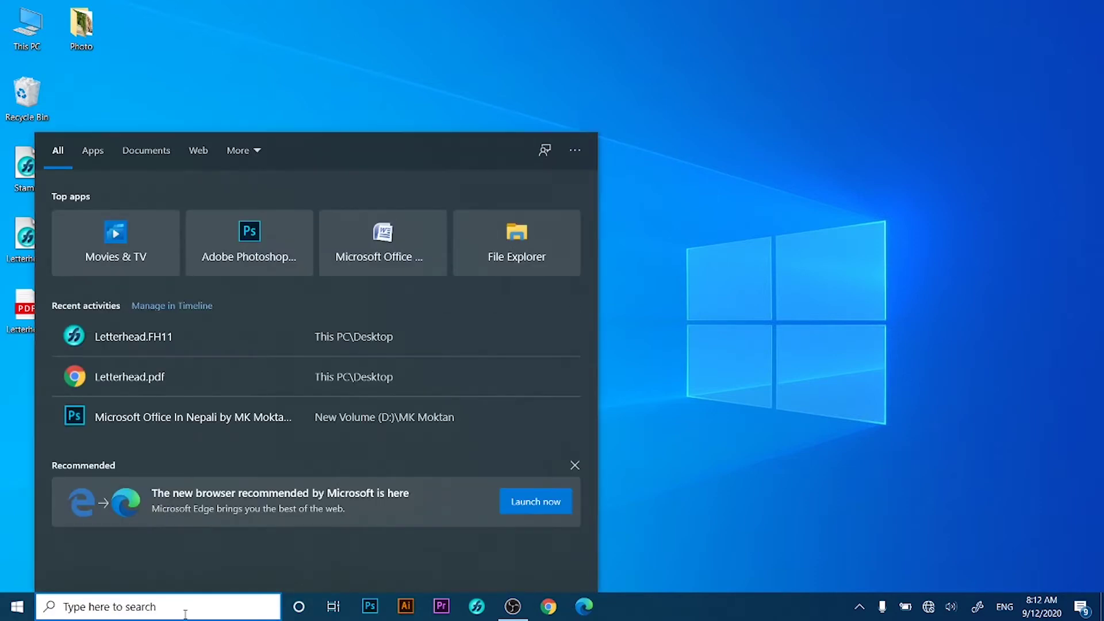
{"action": "type", "text": "Microso"}
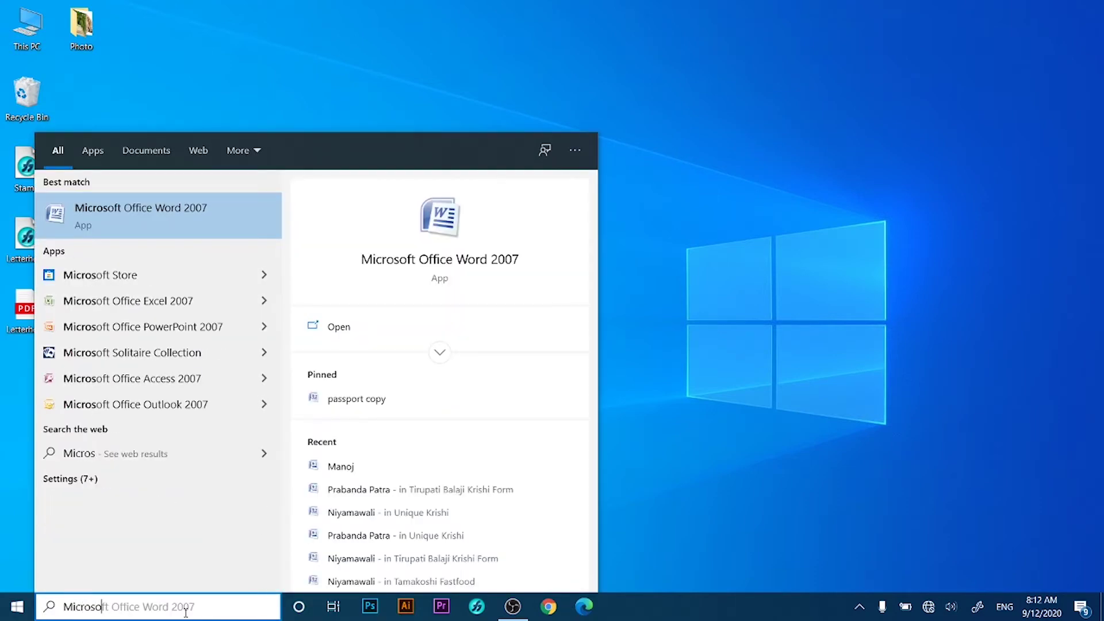
{"action": "type", "text": "ft"}
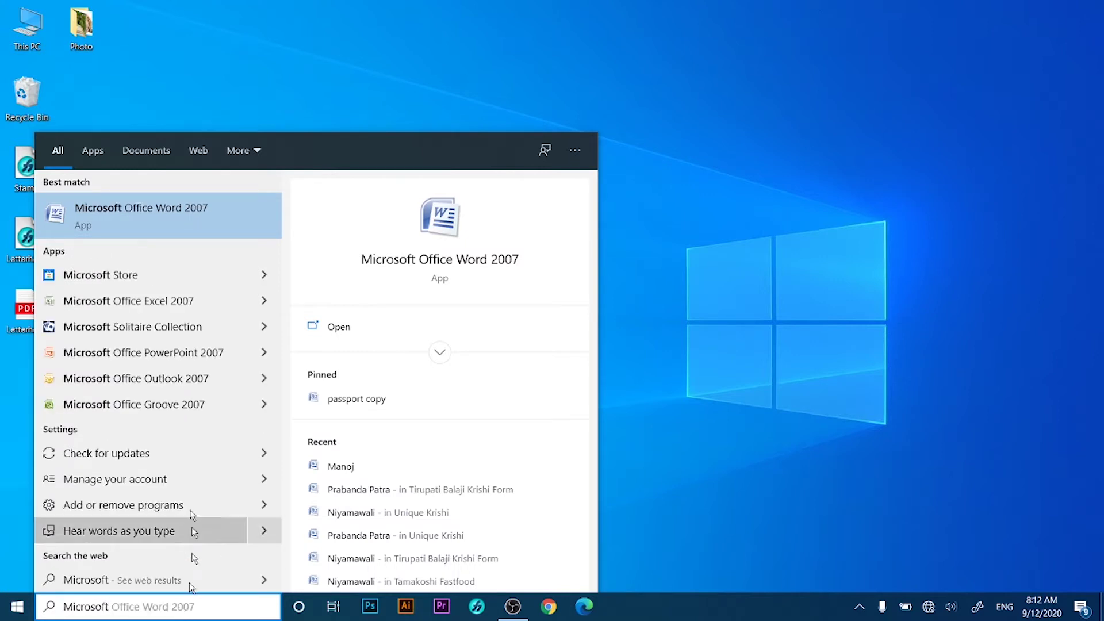
{"action": "left_click", "coordinate": [161, 228]}
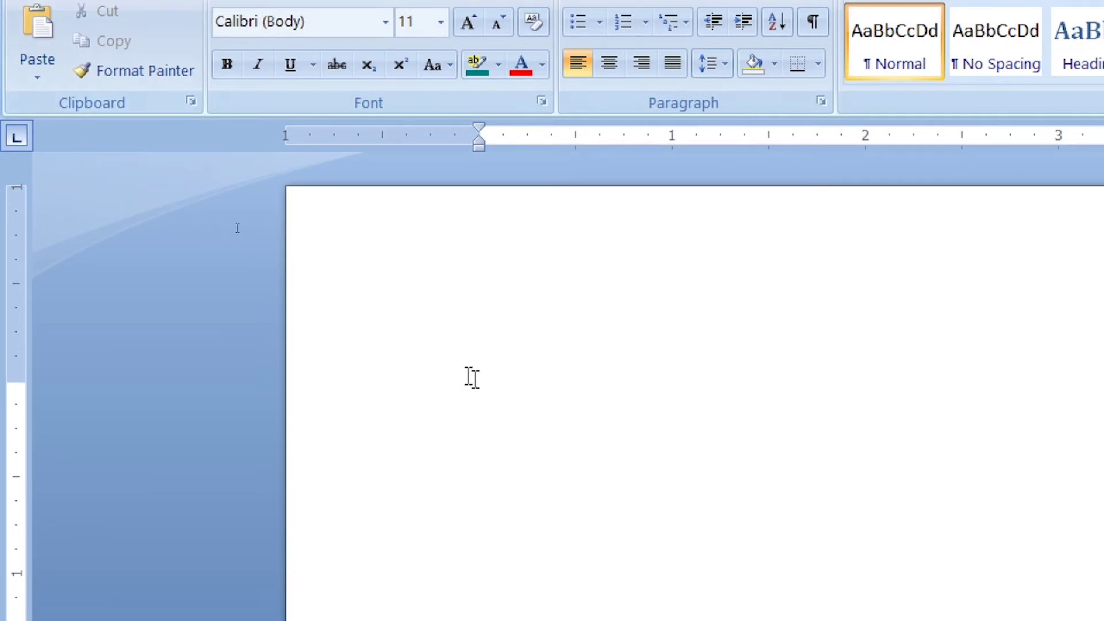
Type 'Welcome to class' on the blank page, fixing the typo
{"action": "type", "text": "We"}
{"action": "type", "text": "lo"}
{"action": "key", "text": "BackSpace"}
{"action": "type", "text": "come"}
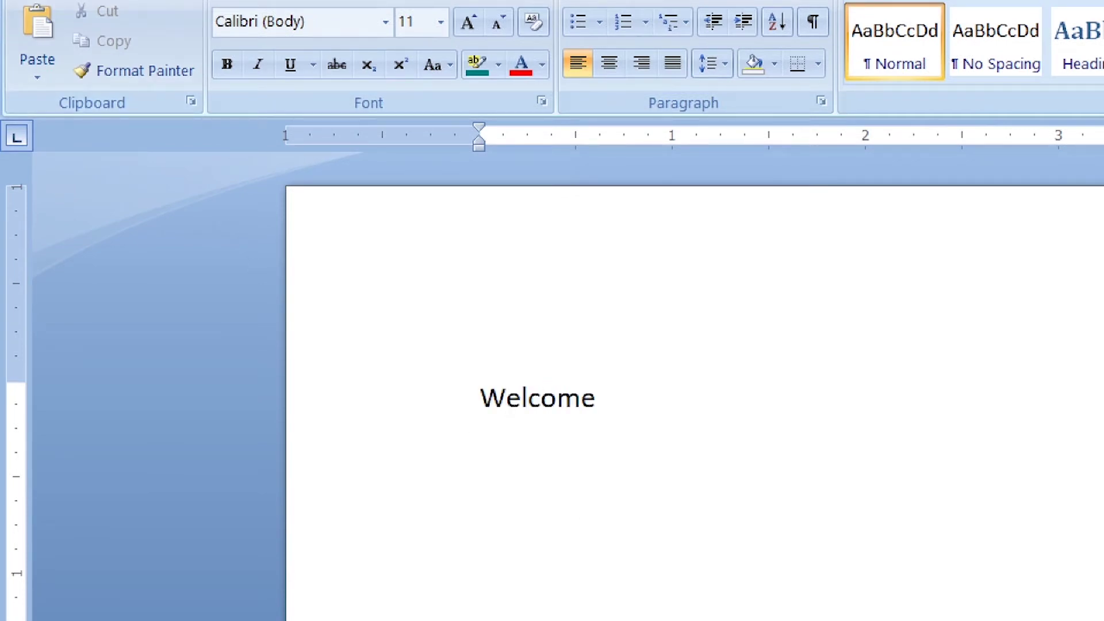
{"action": "type", "text": " to "}
{"action": "type", "text": "c"}
{"action": "type", "text": "lass"}
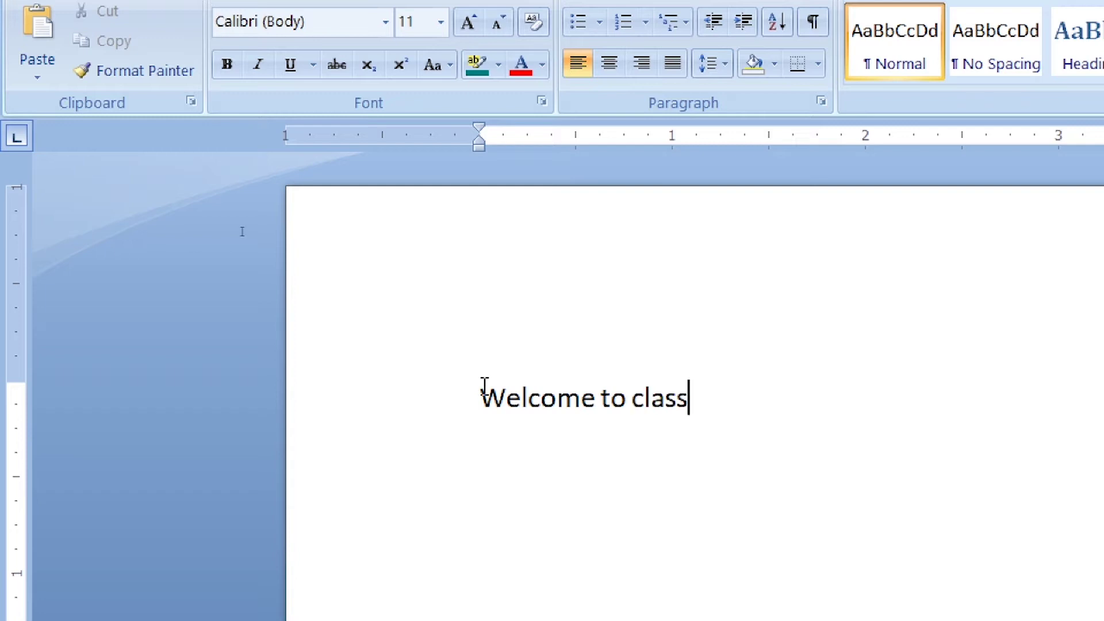
Select the whole 'Welcome to class' line
{"action": "left_click", "coordinate": [484, 386]}
{"action": "left_click_drag", "start_coordinate": [484, 391], "coordinate": [667, 391]}
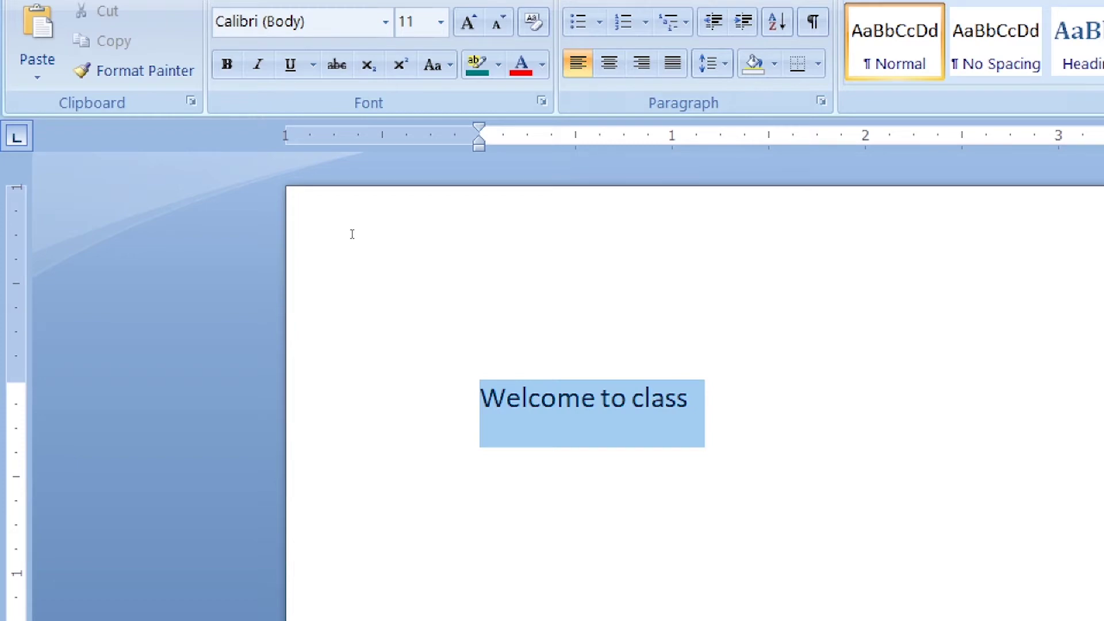
{"action": "left_click", "coordinate": [726, 391]}
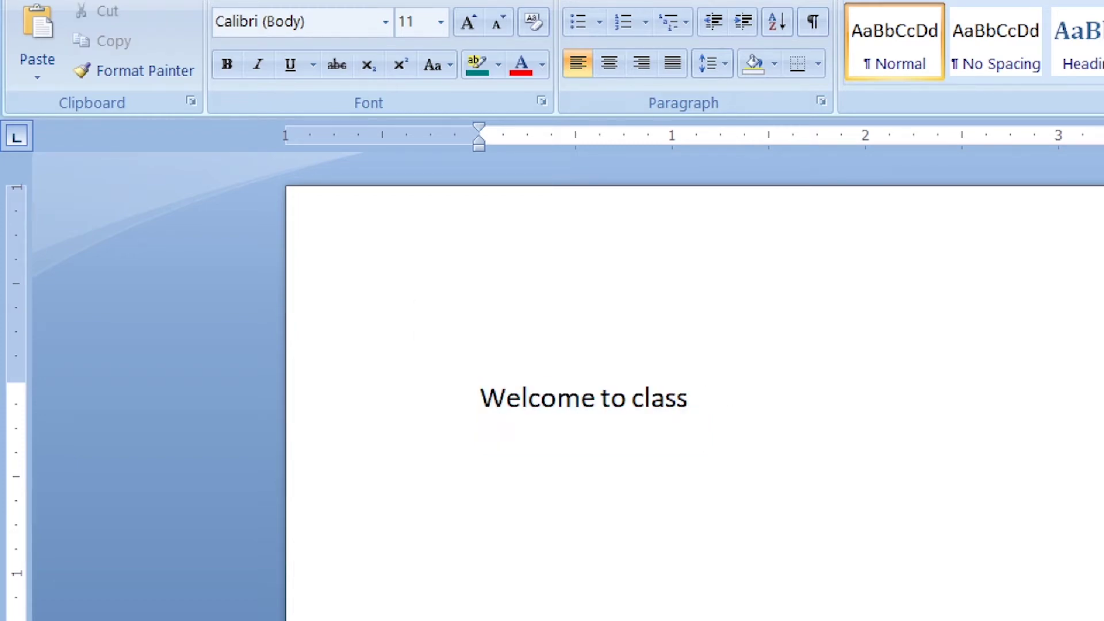
{"action": "left_click", "coordinate": [416, 542]}
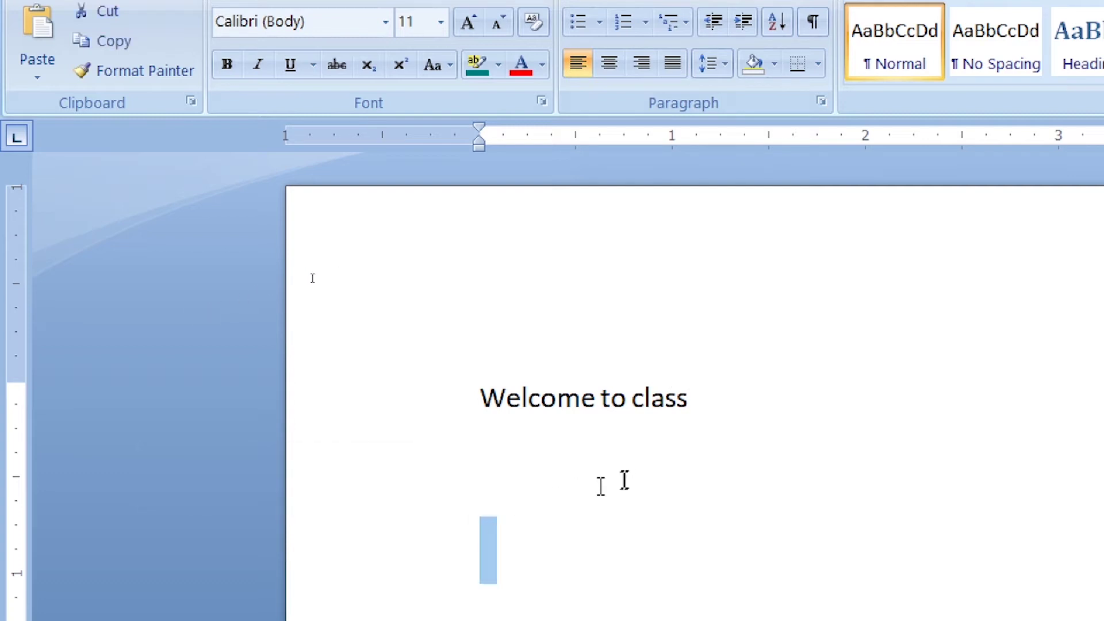
{"action": "left_click", "coordinate": [521, 540]}
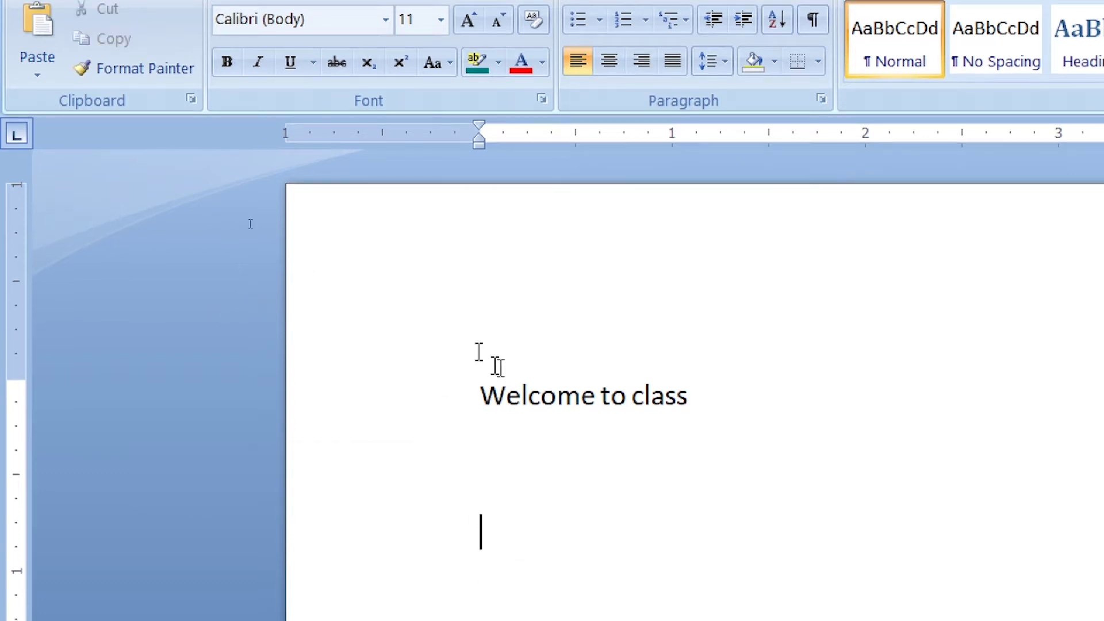
{"action": "left_click_drag", "start_coordinate": [481, 395], "coordinate": [713, 384]}
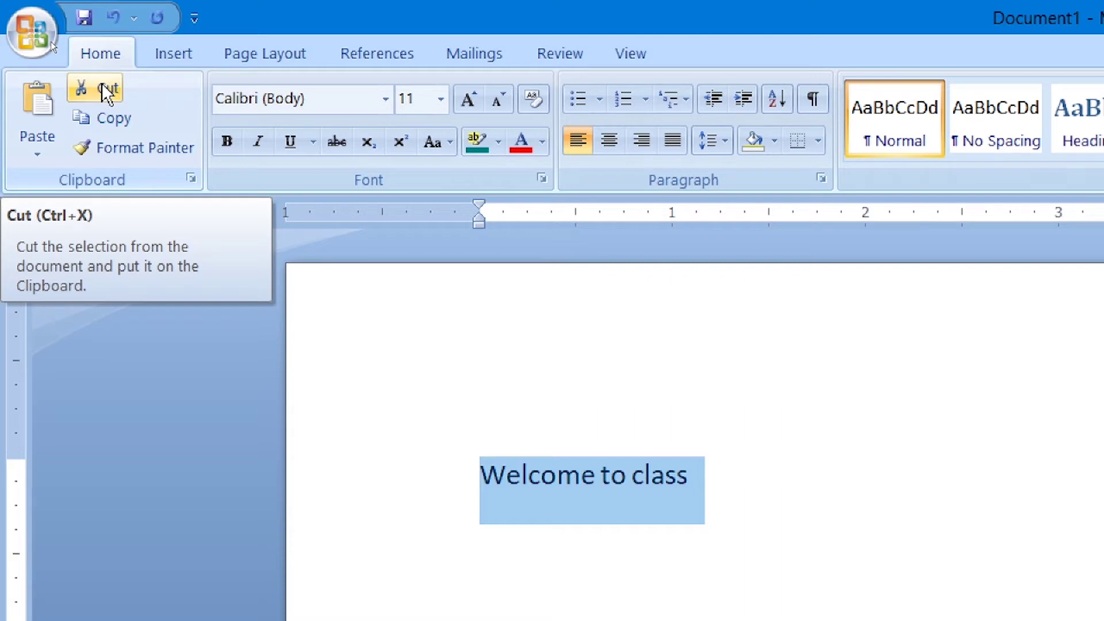
Cut the 'Welcome to class' line and paste it back lower on the page
{"action": "left_click", "coordinate": [107, 92]}
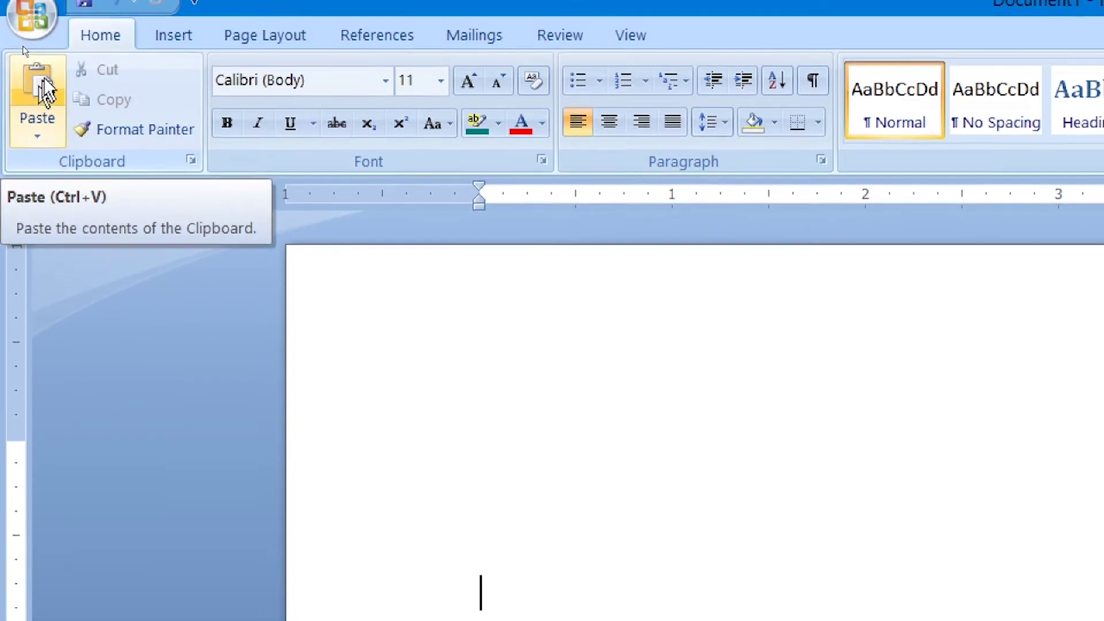
{"action": "left_click", "coordinate": [26, 92]}
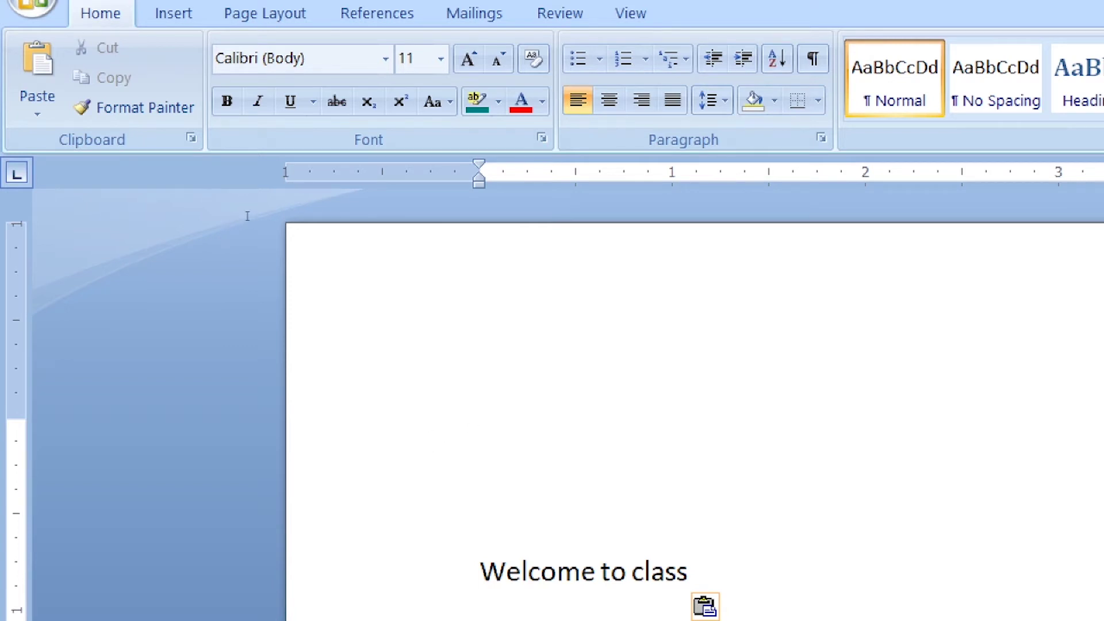
{"action": "left_click", "coordinate": [490, 396]}
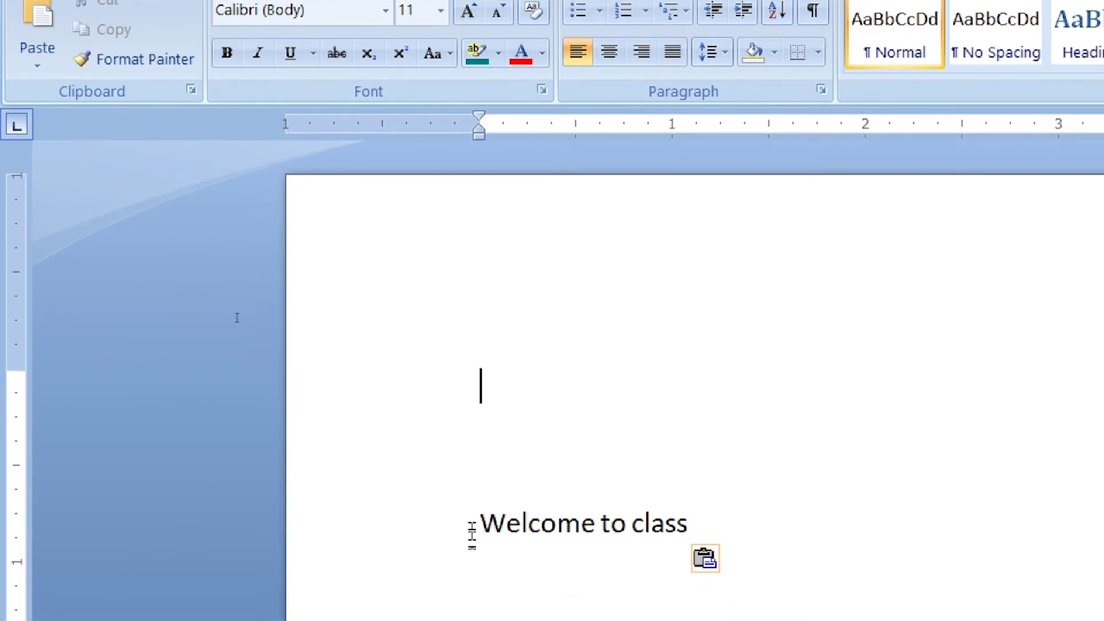
{"action": "left_click", "coordinate": [482, 506]}
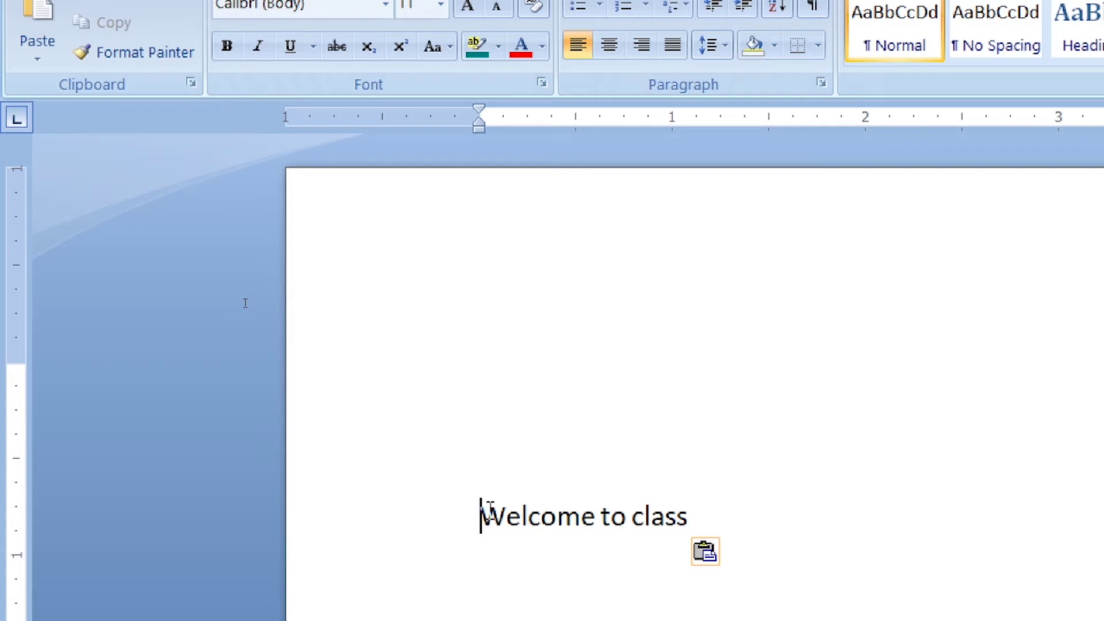
{"action": "left_click", "coordinate": [495, 368]}
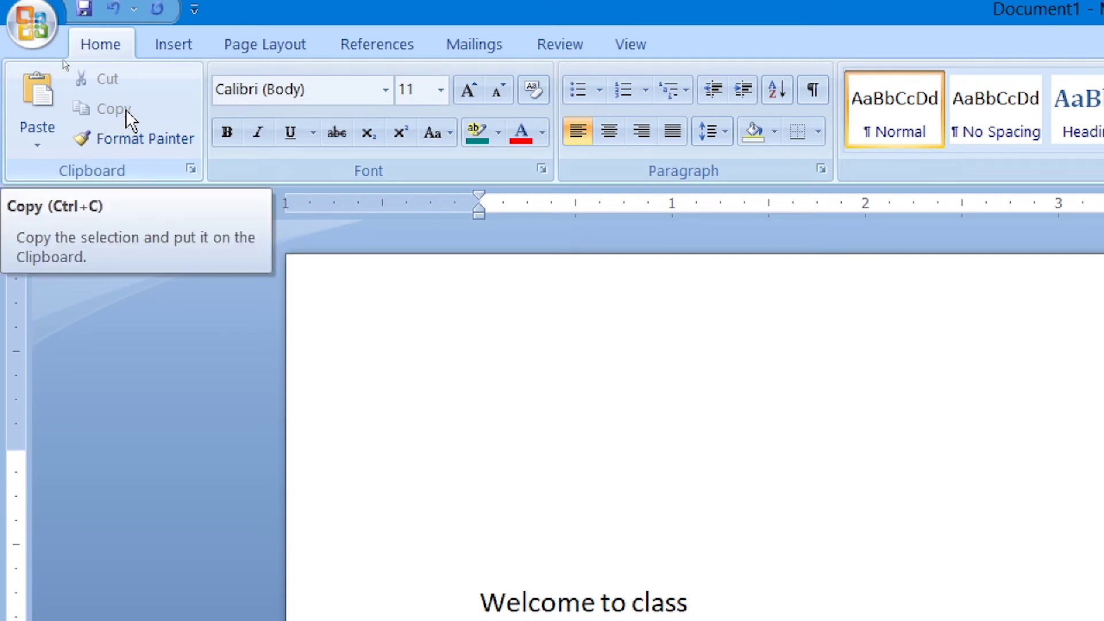
Copy the 'Welcome to class' line and paste a second copy on the empty line above
{"action": "key", "text": "ctrl+v"}
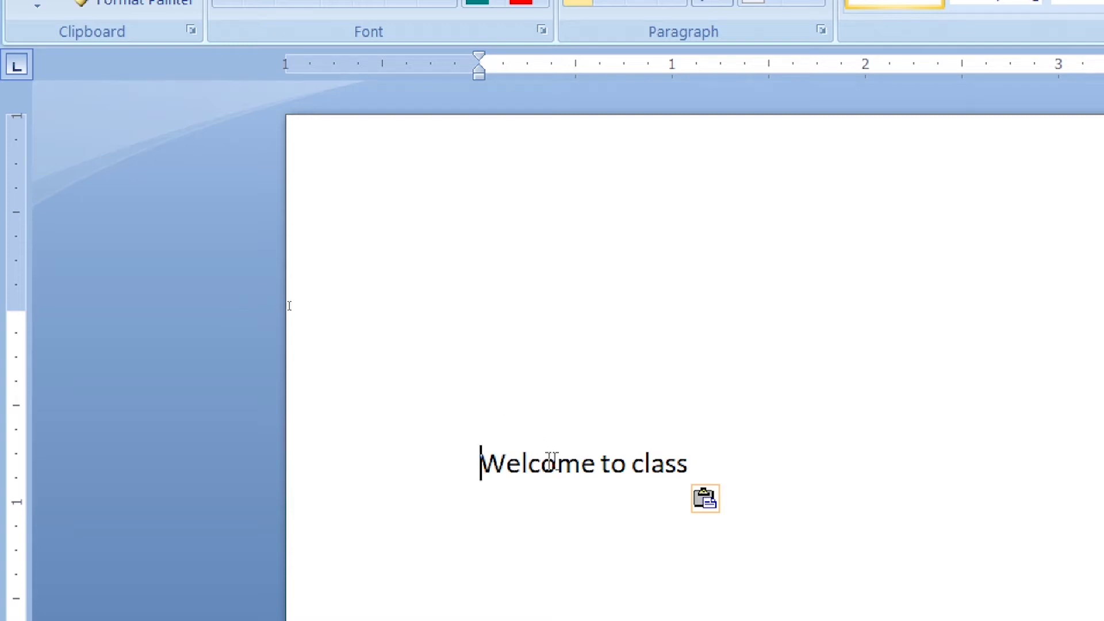
{"action": "key", "text": "End"}
{"action": "key", "text": "ctrl+a"}
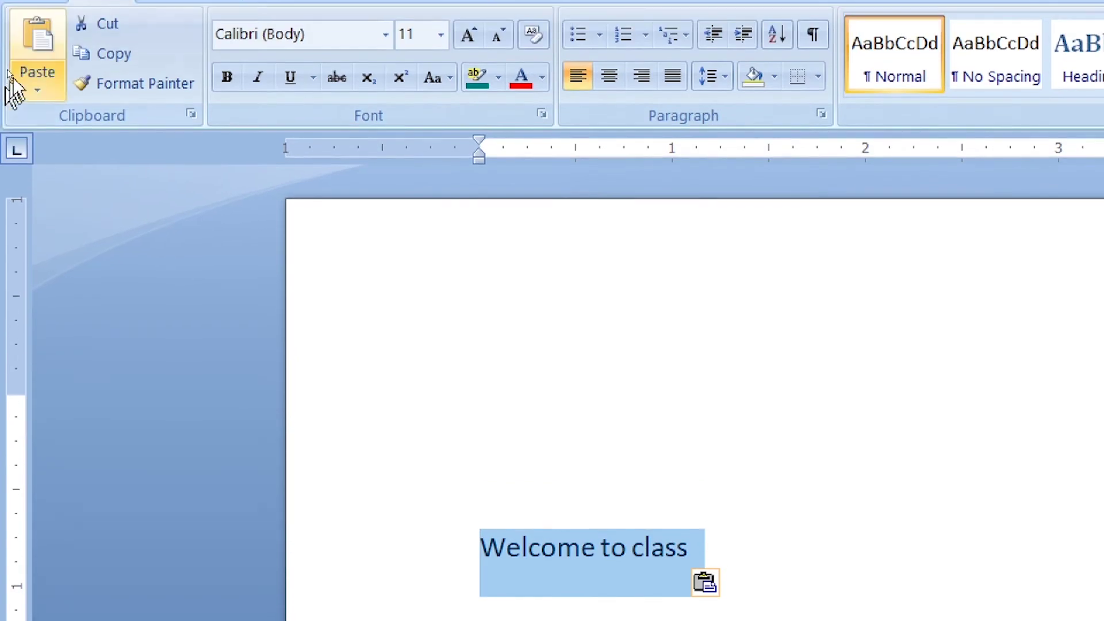
{"action": "left_click", "coordinate": [122, 85]}
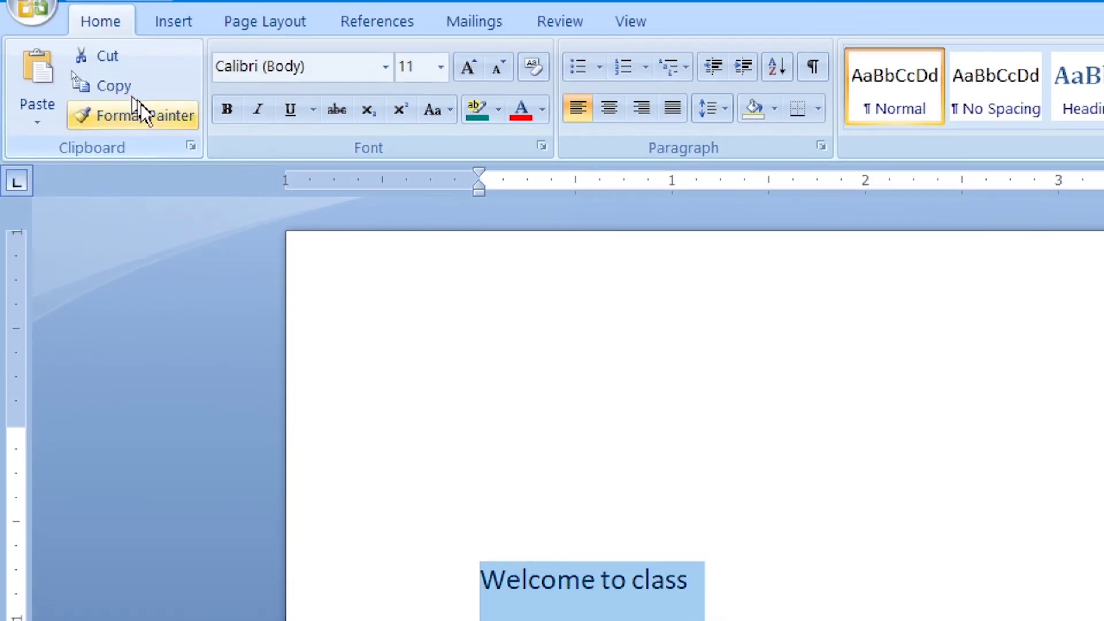
{"action": "left_click", "coordinate": [496, 344]}
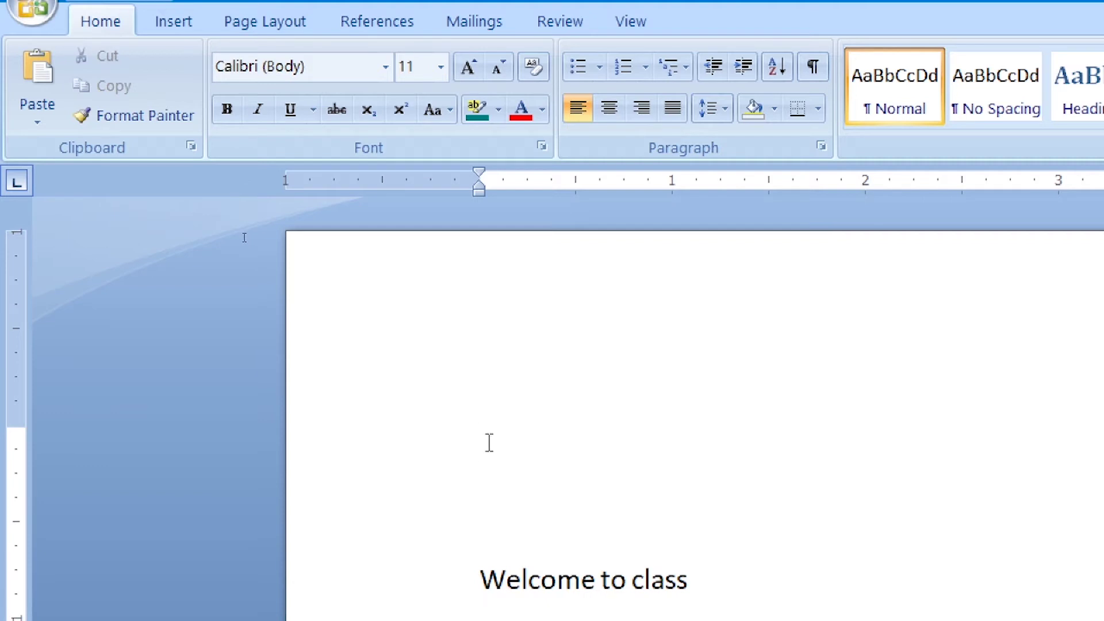
{"action": "left_click", "coordinate": [44, 82]}
Move the caret to the start of the first 'Welcome to class' sentence
{"action": "scroll", "coordinate": [358, 279], "scroll_direction": "down", "scroll_amount": 3}
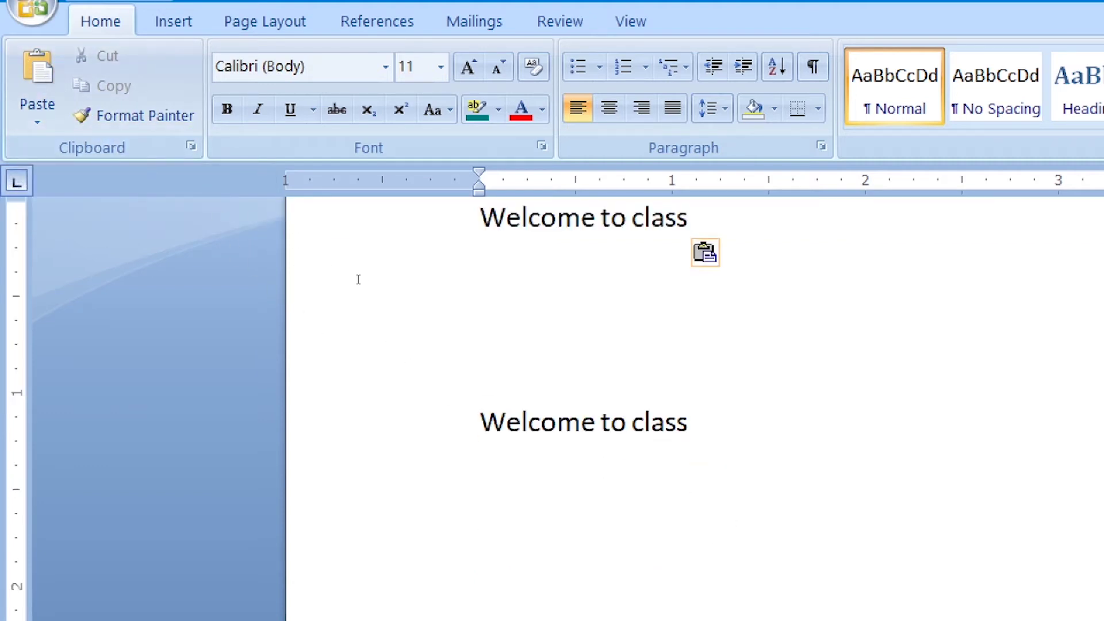
{"action": "key", "text": "ctrl+End"}
{"action": "scroll", "coordinate": [353, 228], "scroll_direction": "up", "scroll_amount": 3}
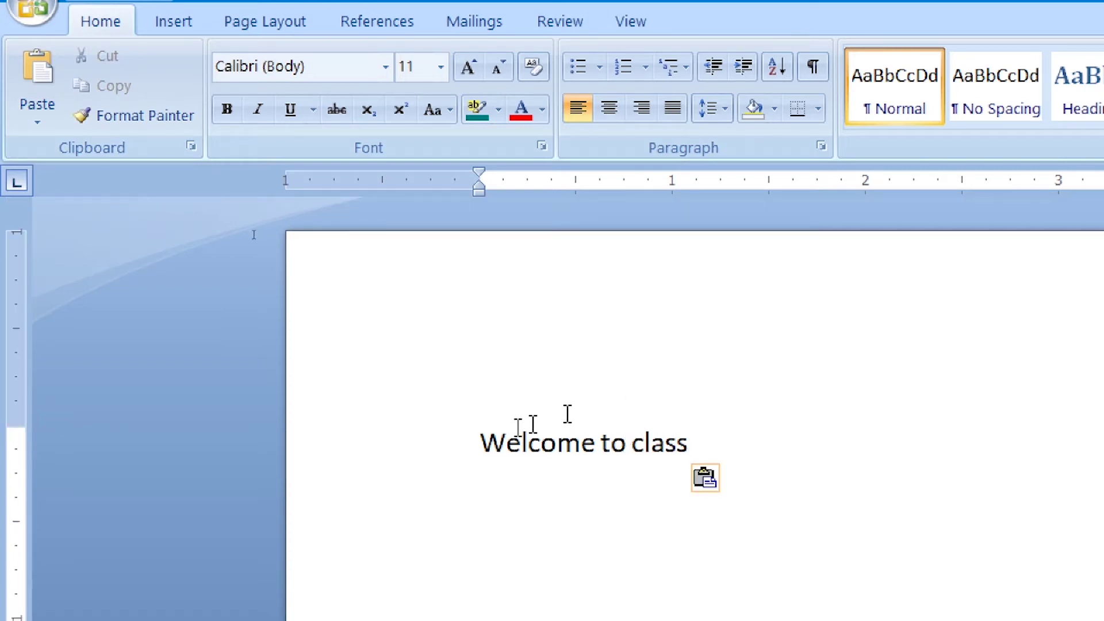
{"action": "left_click", "coordinate": [521, 444]}
{"action": "scroll", "coordinate": [519, 432], "scroll_direction": "down", "scroll_amount": 3}
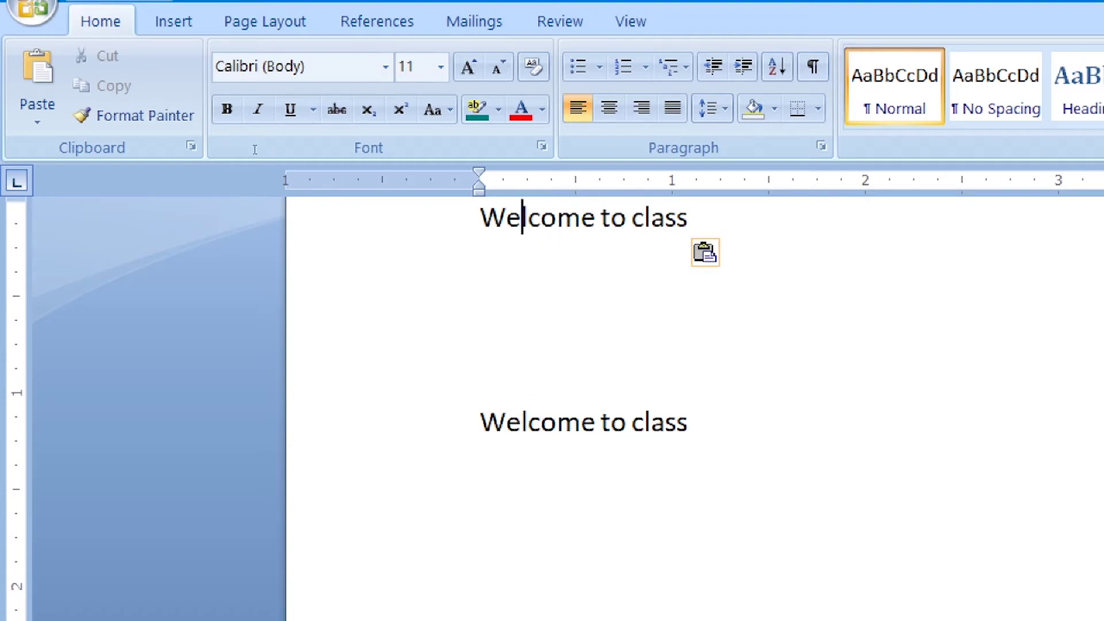
{"action": "left_click", "coordinate": [482, 222]}
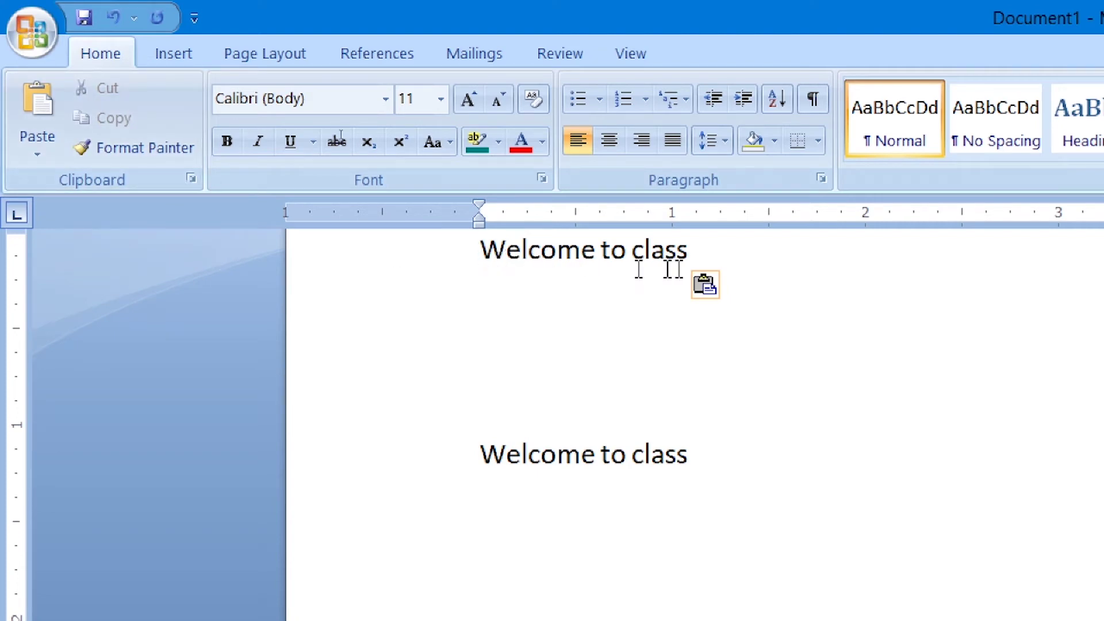
Type 'Welcome' on a new line below the first sentence, then cut it to the clipboard
{"action": "left_click", "coordinate": [707, 257]}
{"action": "key", "text": "Return"}
{"action": "type", "text": "We"}
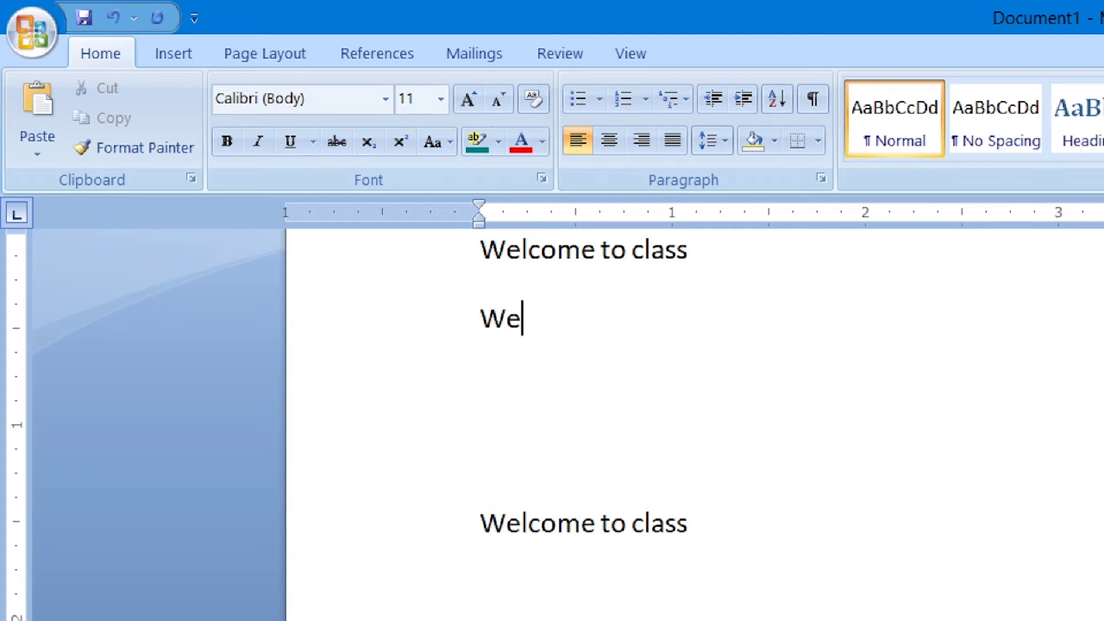
{"action": "type", "text": "lcome"}
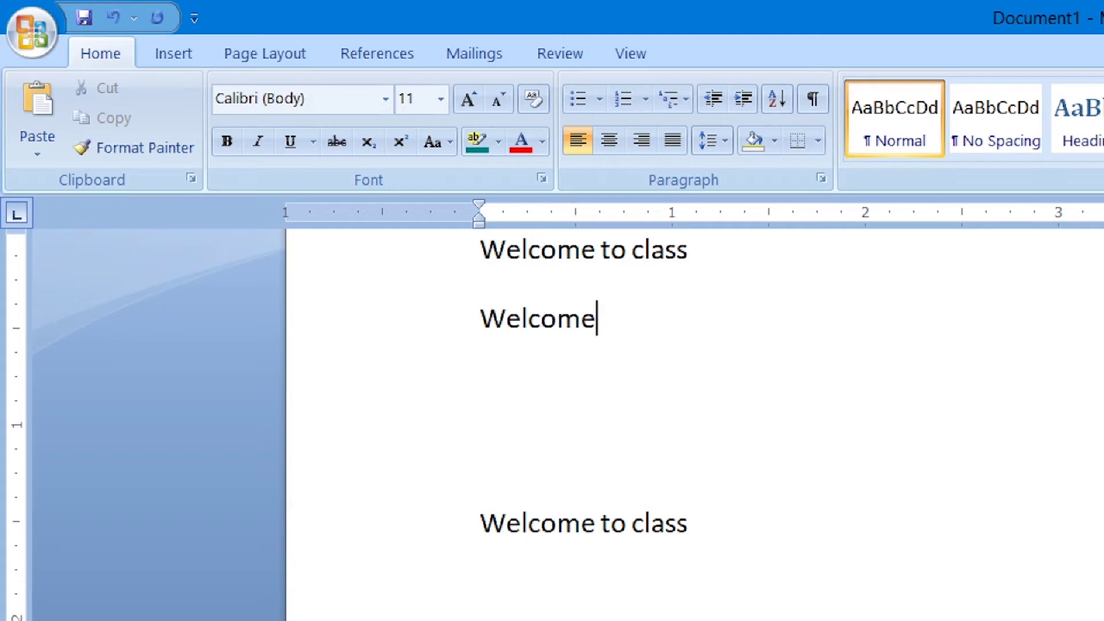
{"action": "left_click_drag", "start_coordinate": [595, 333], "coordinate": [466, 320]}
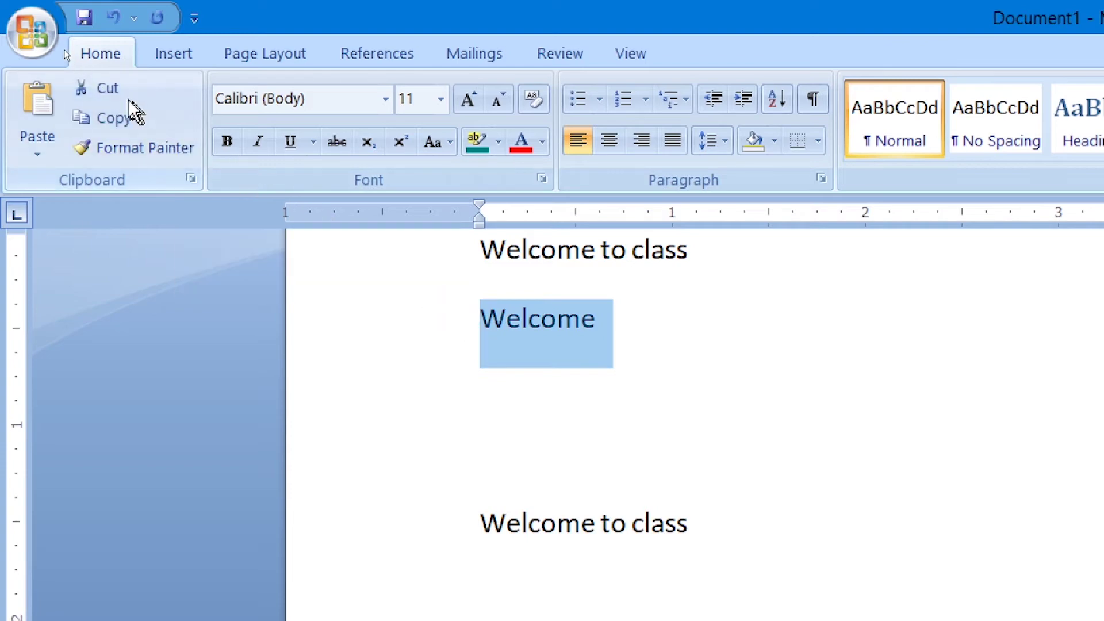
{"action": "left_click", "coordinate": [117, 93]}
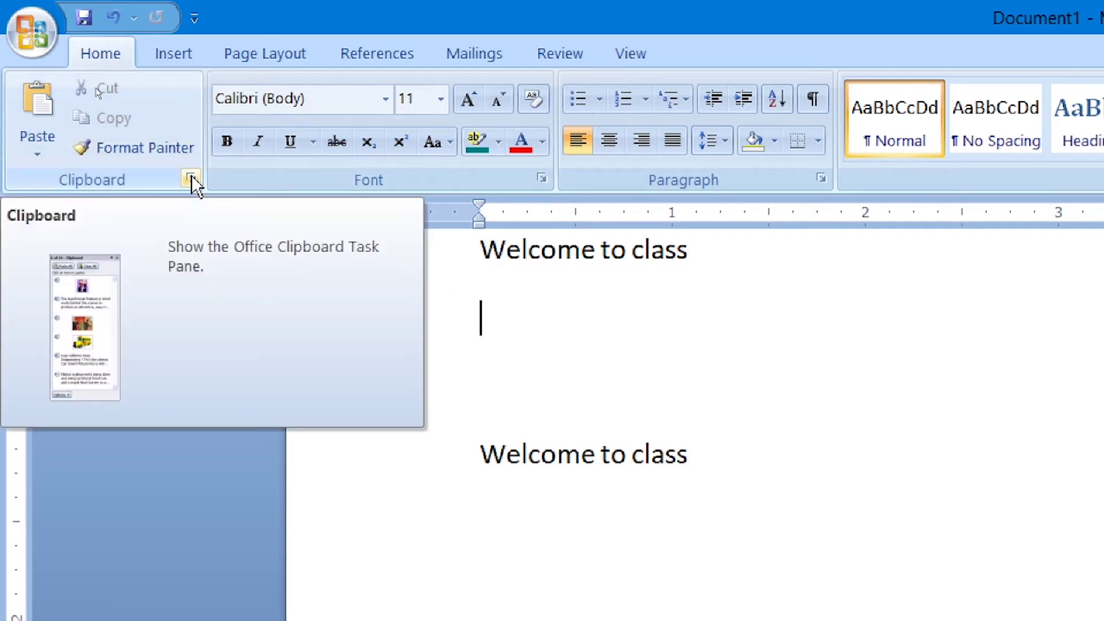
{"action": "left_click", "coordinate": [191, 174]}
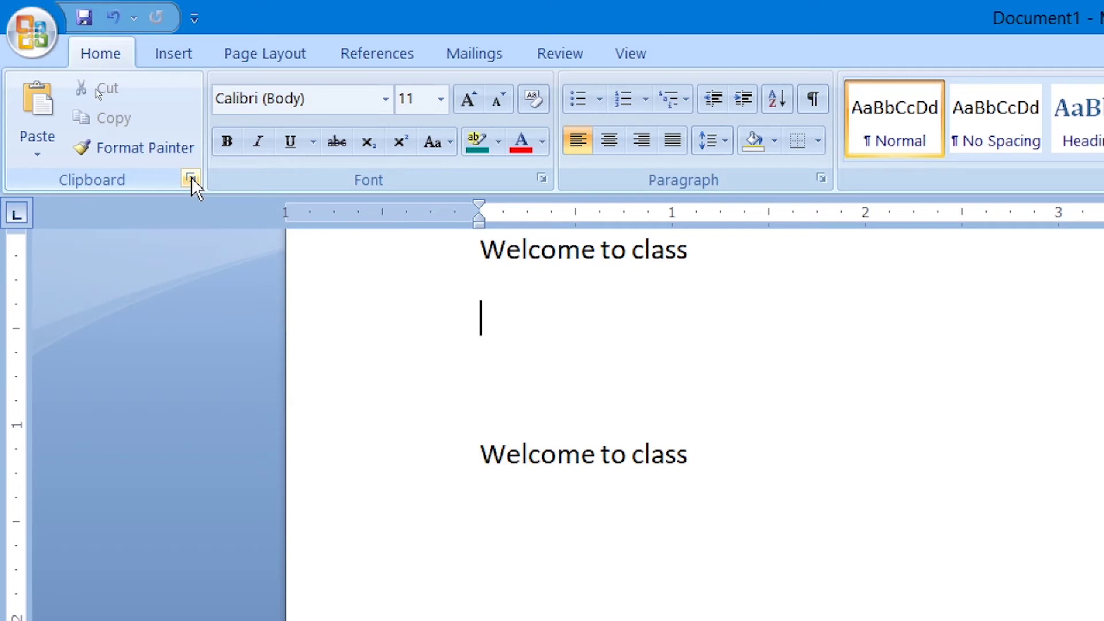
{"action": "left_click", "coordinate": [192, 177]}
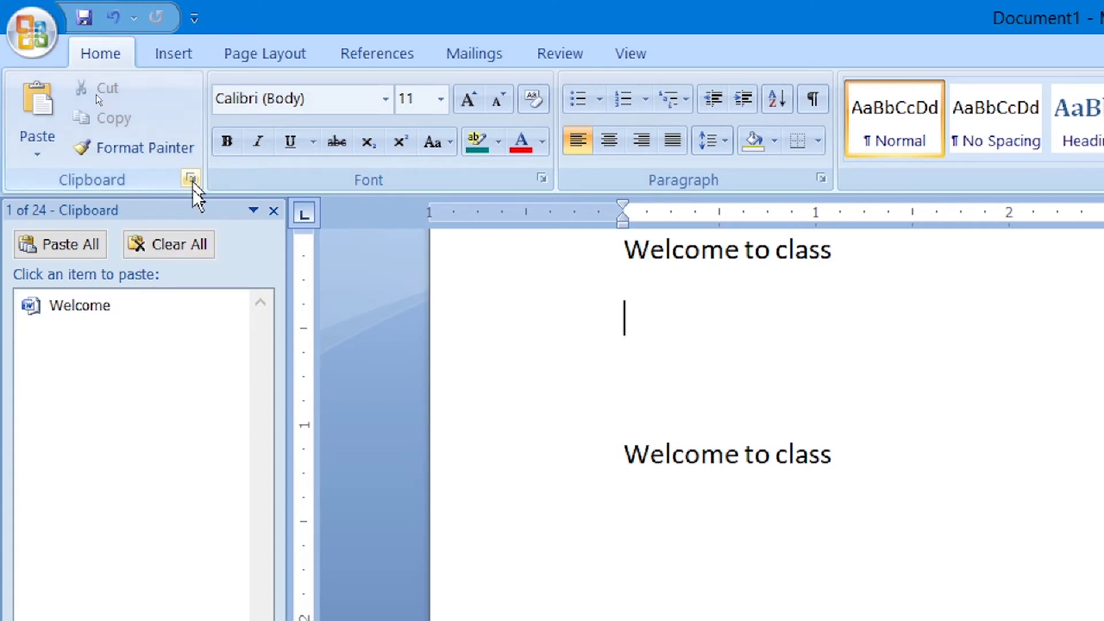
{"action": "left_click", "coordinate": [272, 213]}
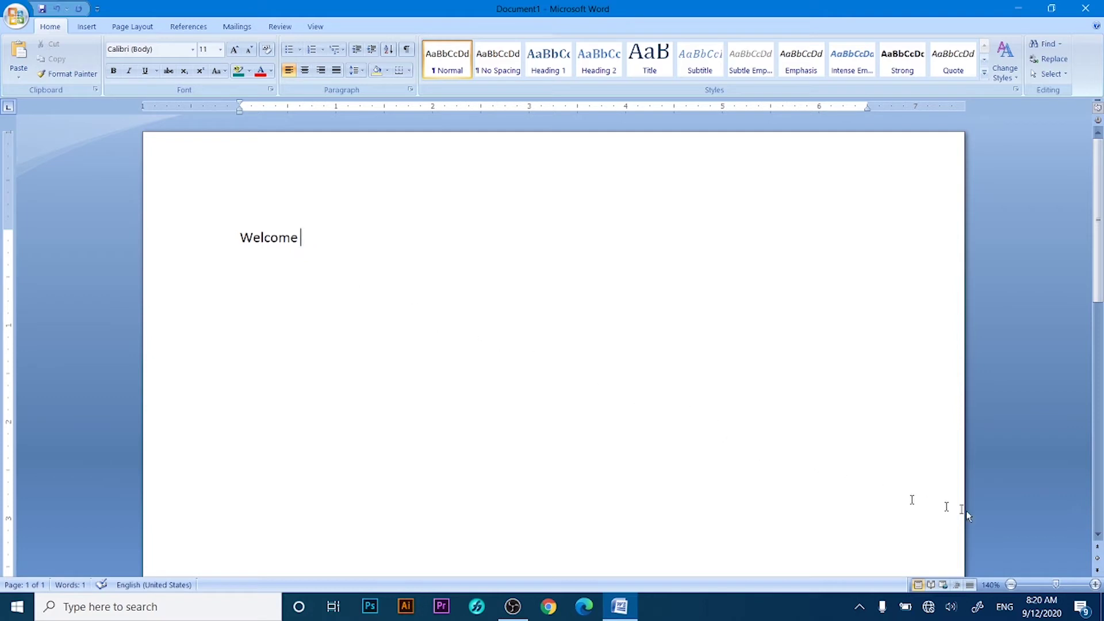
Zoom the page view in to 210% and select the letters of Welcome
{"action": "left_click", "coordinate": [1095, 585]}
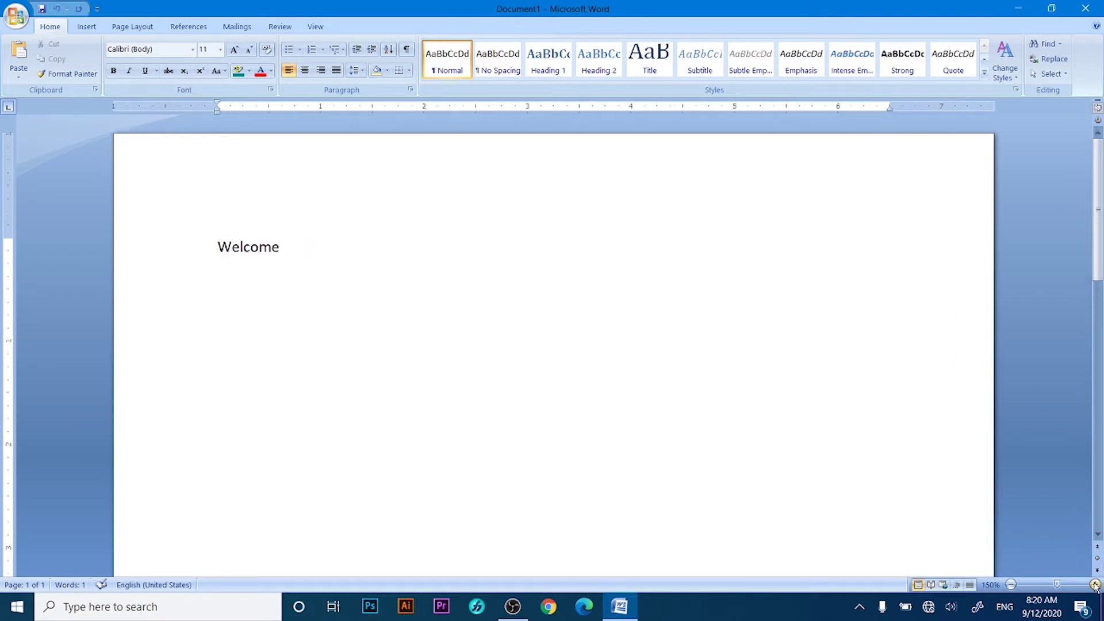
{"action": "left_click", "coordinate": [1096, 585]}
{"action": "left_click", "coordinate": [1096, 585]}
{"action": "left_click", "coordinate": [1096, 585]}
{"action": "left_click", "coordinate": [1096, 585]}
{"action": "left_click", "coordinate": [1095, 584]}
{"action": "left_click", "coordinate": [1095, 585]}
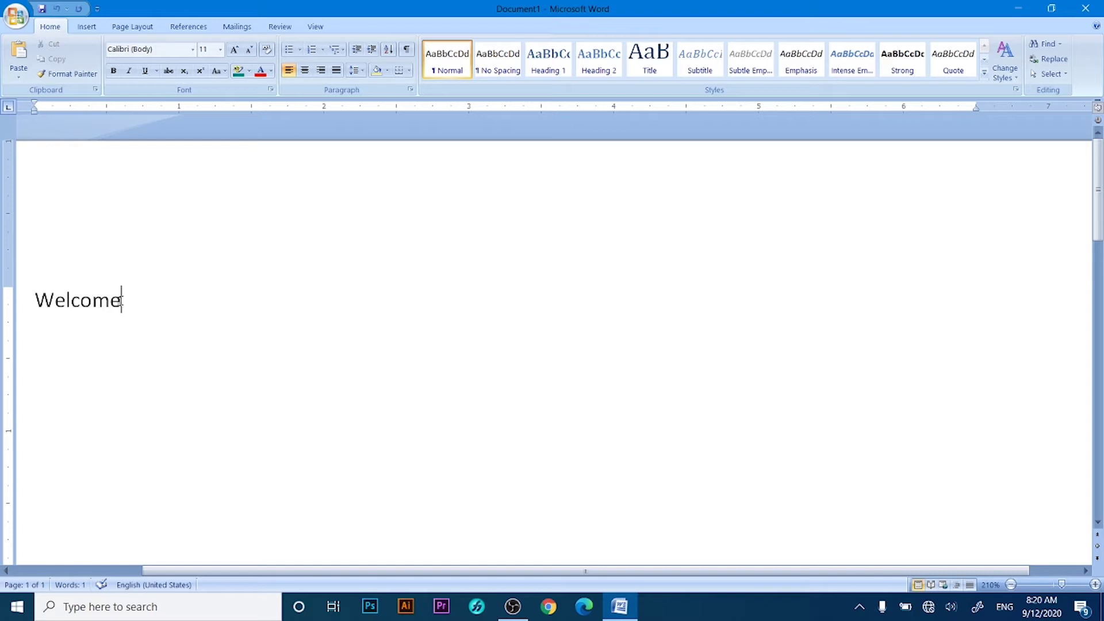
{"action": "left_click_drag", "start_coordinate": [121, 301], "coordinate": [33, 296]}
Browse the font list for Welcome without choosing, then zoom out to 130%
{"action": "left_click", "coordinate": [80, 300]}
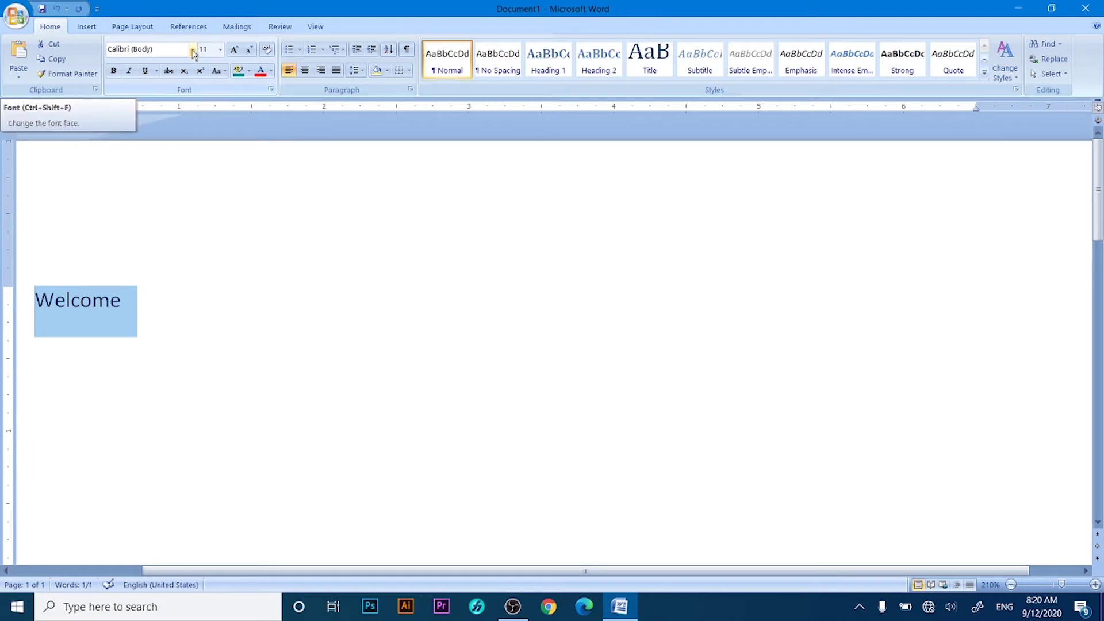
{"action": "left_click", "coordinate": [193, 51]}
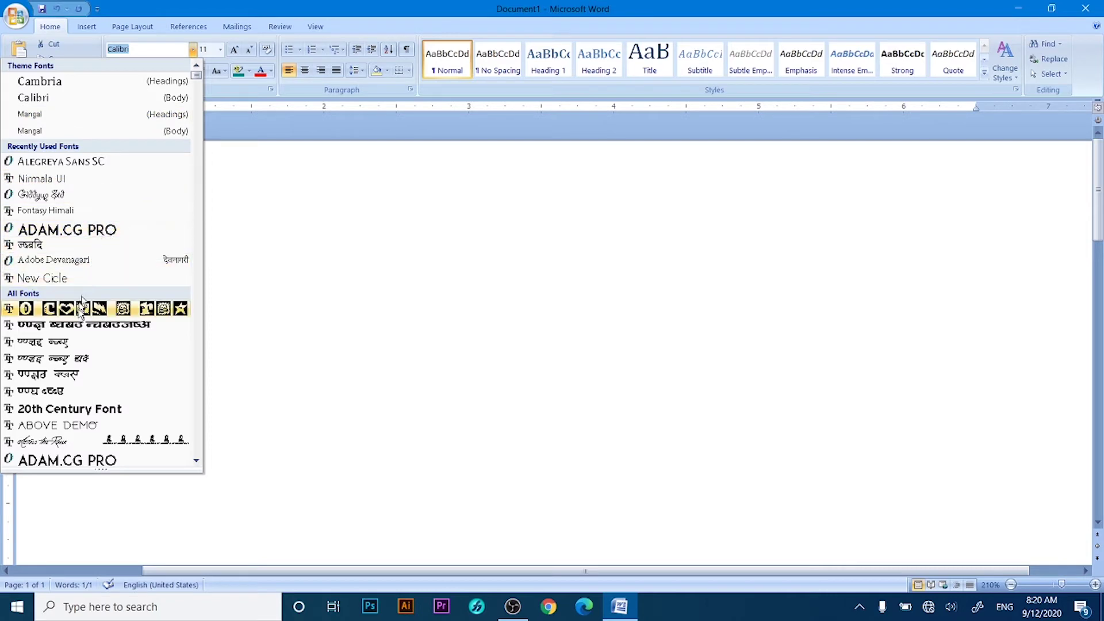
{"action": "scroll", "coordinate": [77, 368], "scroll_direction": "down", "scroll_amount": 5}
{"action": "scroll", "coordinate": [77, 360], "scroll_direction": "down", "scroll_amount": 7}
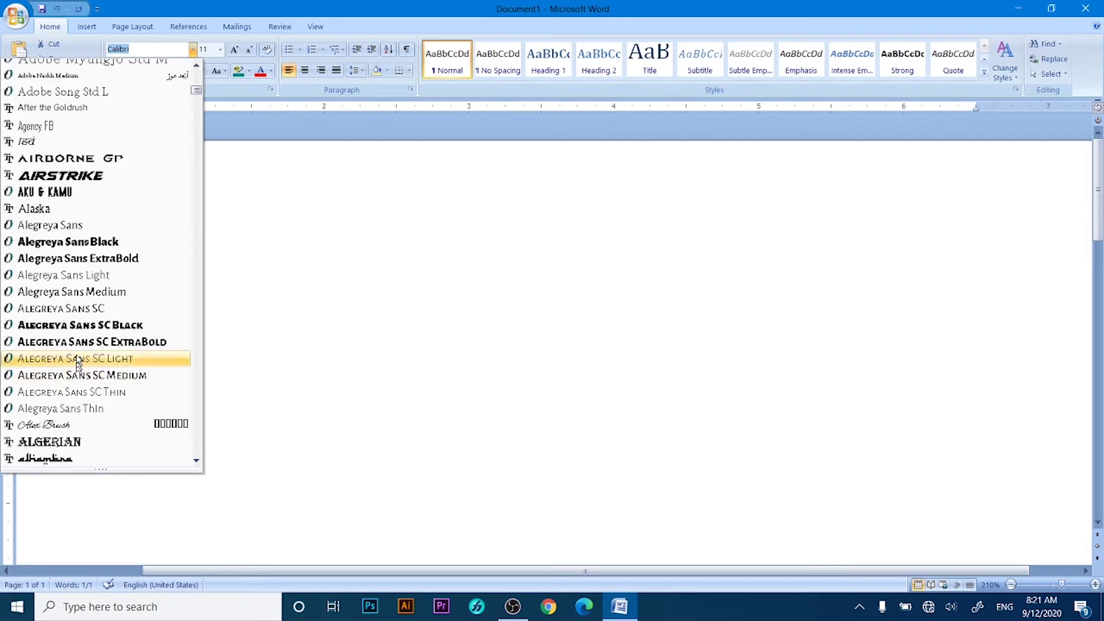
{"action": "scroll", "coordinate": [77, 328], "scroll_direction": "down", "scroll_amount": 5}
{"action": "scroll", "coordinate": [77, 322], "scroll_direction": "down", "scroll_amount": 5}
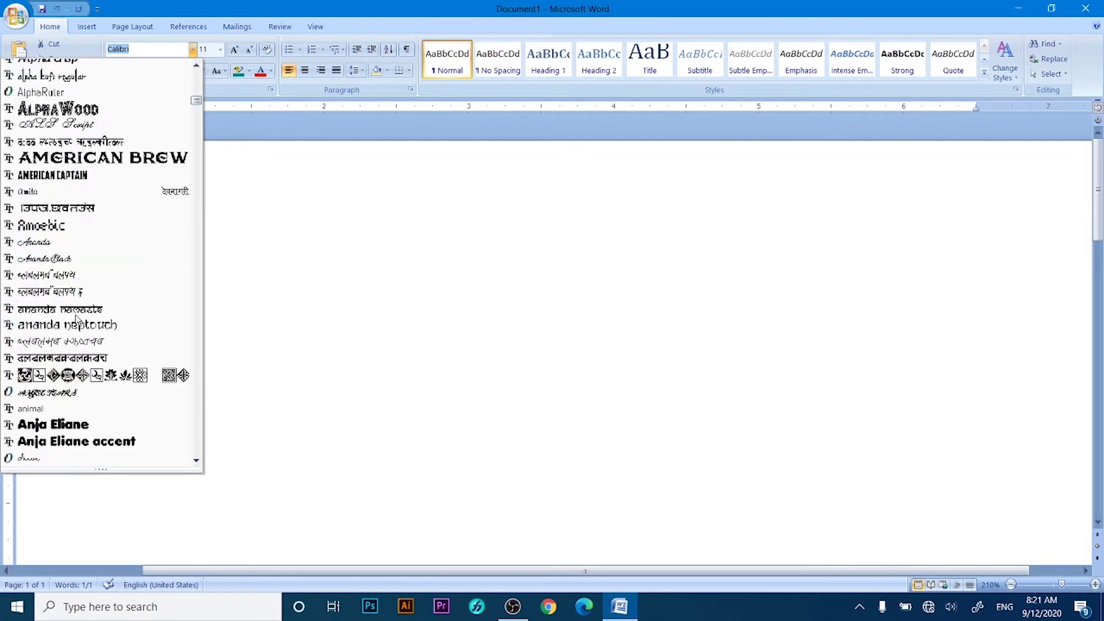
{"action": "scroll", "coordinate": [77, 318], "scroll_direction": "down", "scroll_amount": 3}
{"action": "scroll", "coordinate": [77, 319], "scroll_direction": "down", "scroll_amount": 5}
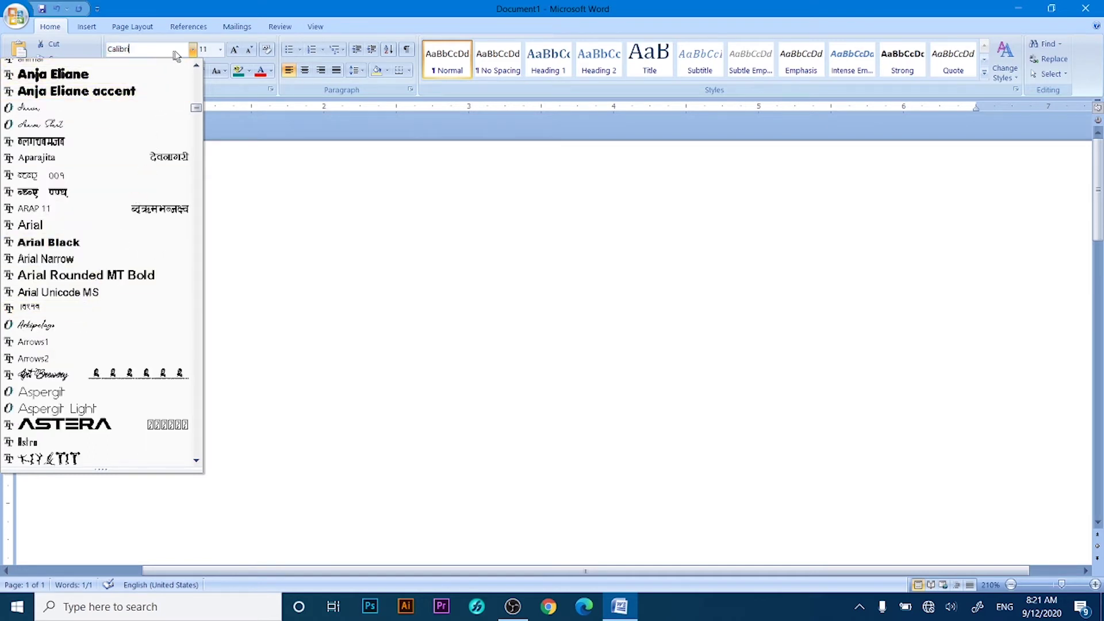
{"action": "left_click", "coordinate": [192, 49]}
{"action": "left_click", "coordinate": [81, 305]}
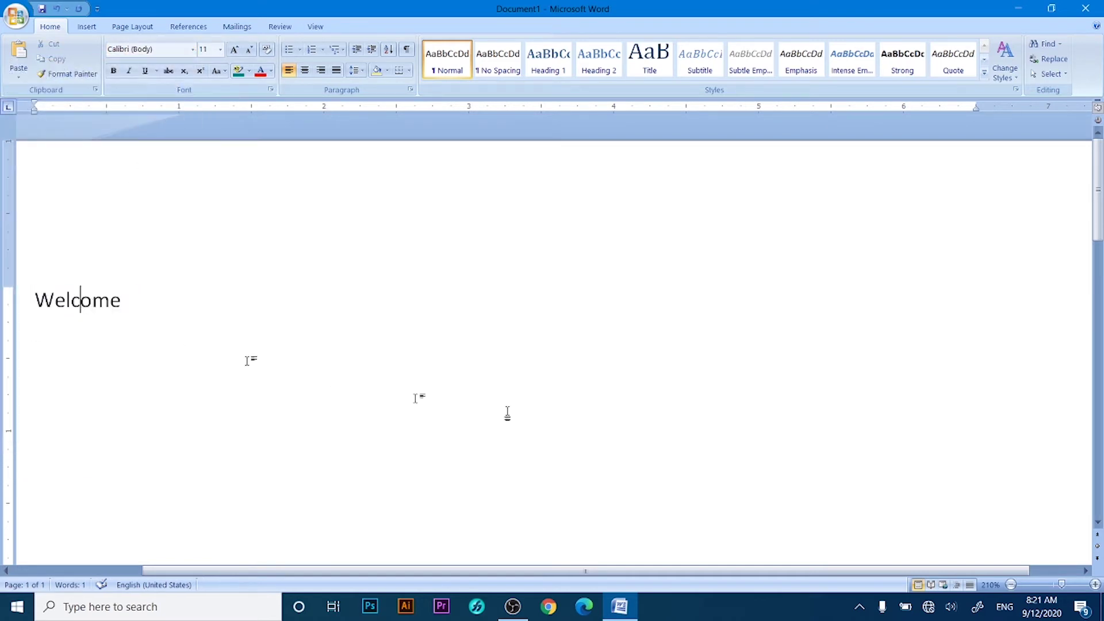
{"action": "left_click", "coordinate": [1011, 586]}
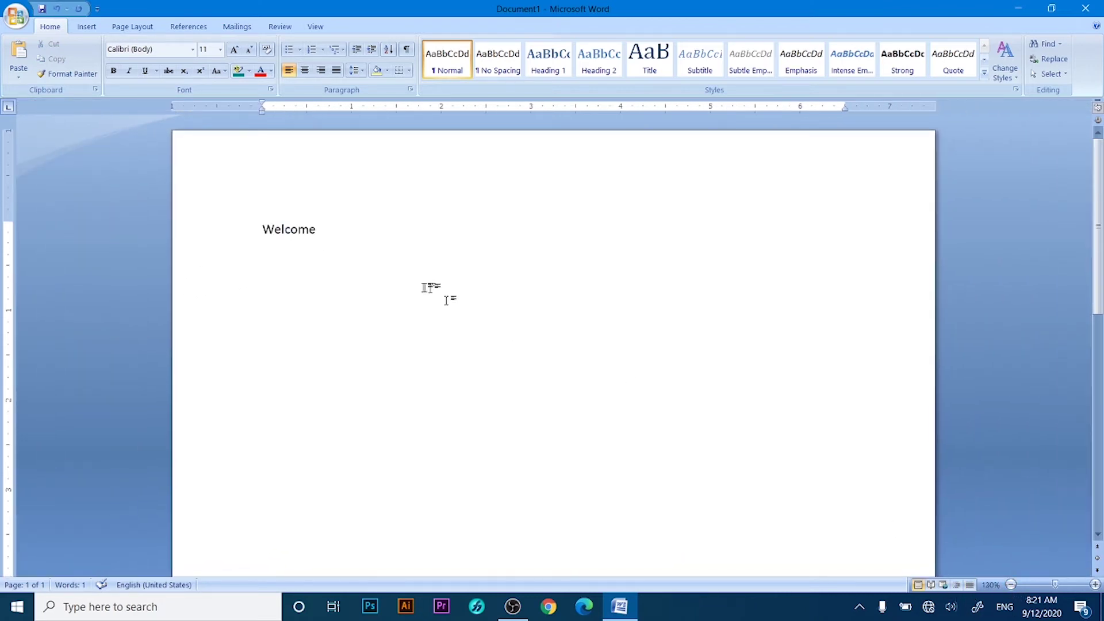
Apply the Bahnschrift Condensed font to Welcome and confirm it in the font list
{"action": "left_click_drag", "start_coordinate": [334, 231], "coordinate": [261, 223]}
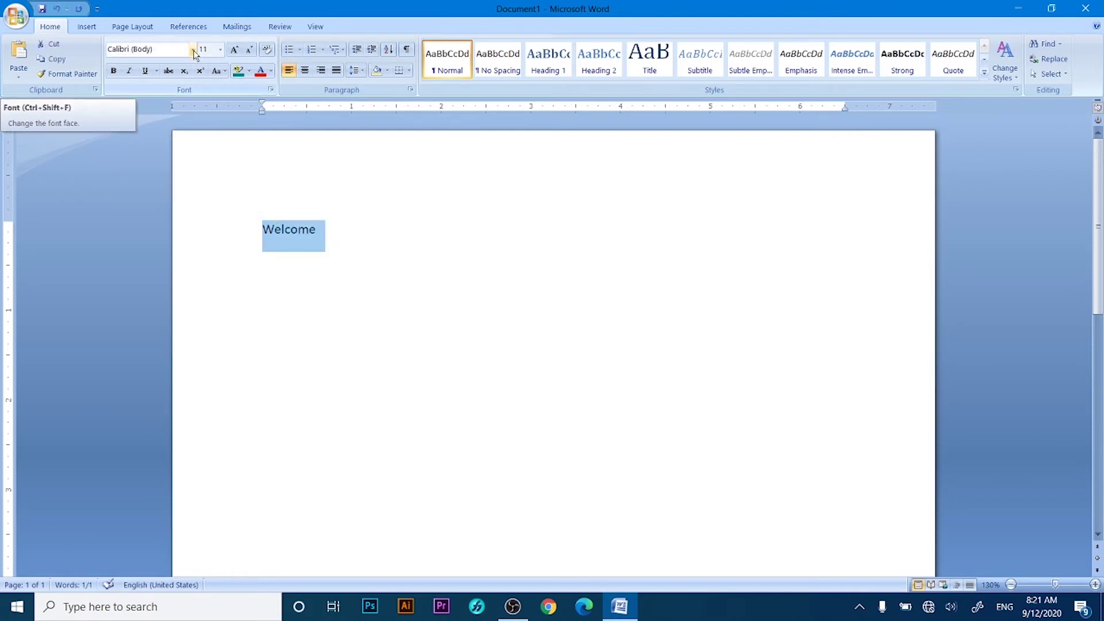
{"action": "left_click", "coordinate": [193, 51]}
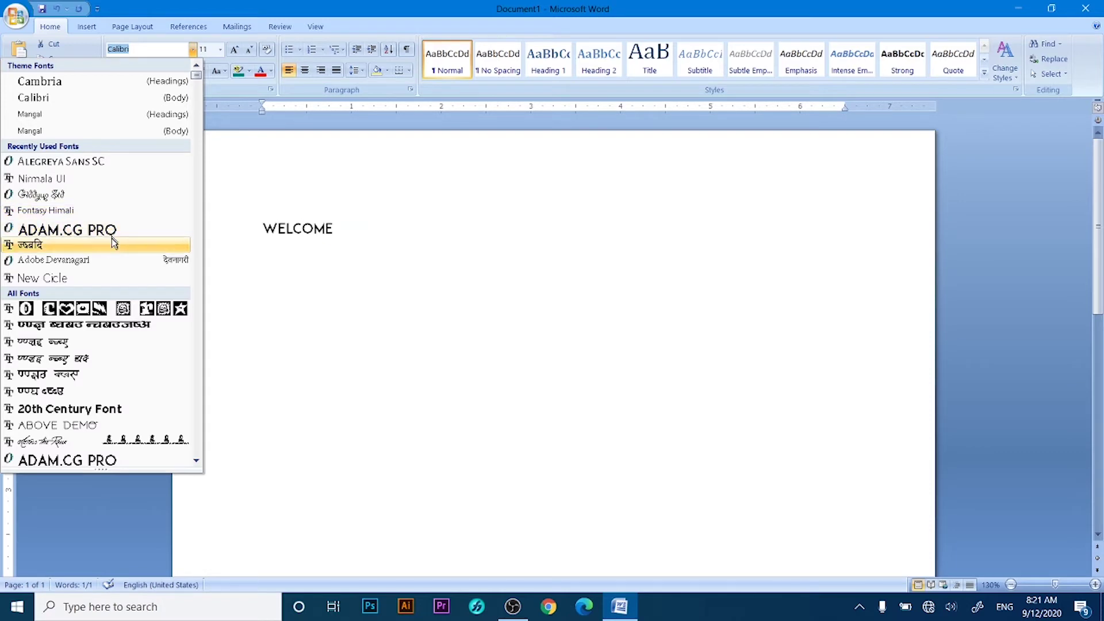
{"action": "scroll", "coordinate": [98, 331], "scroll_direction": "down", "scroll_amount": 3}
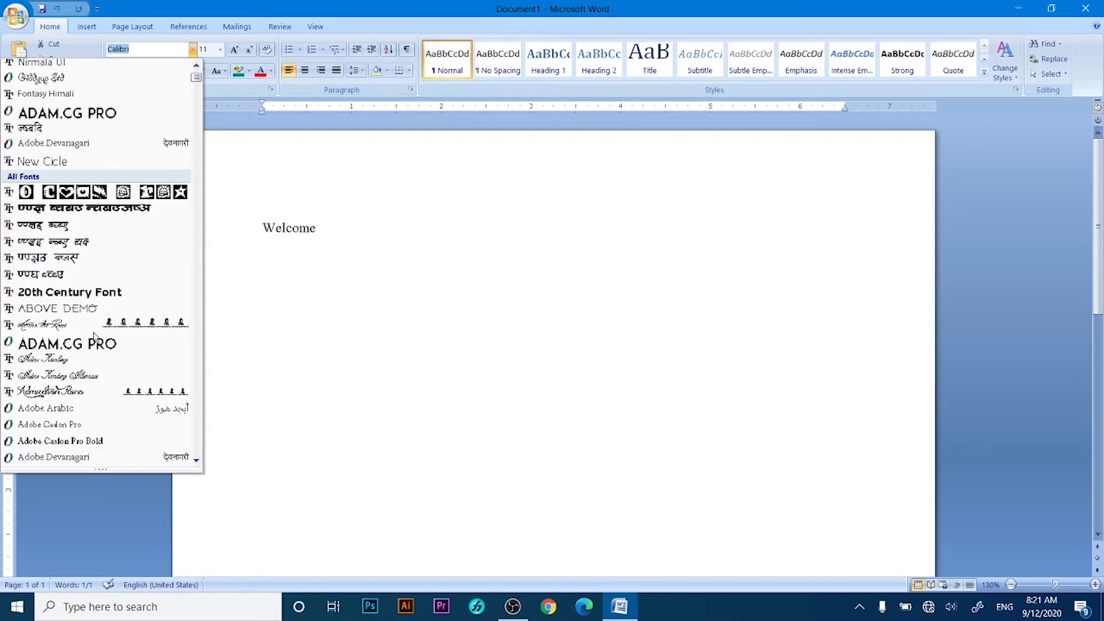
{"action": "scroll", "coordinate": [72, 357], "scroll_direction": "down", "scroll_amount": 4}
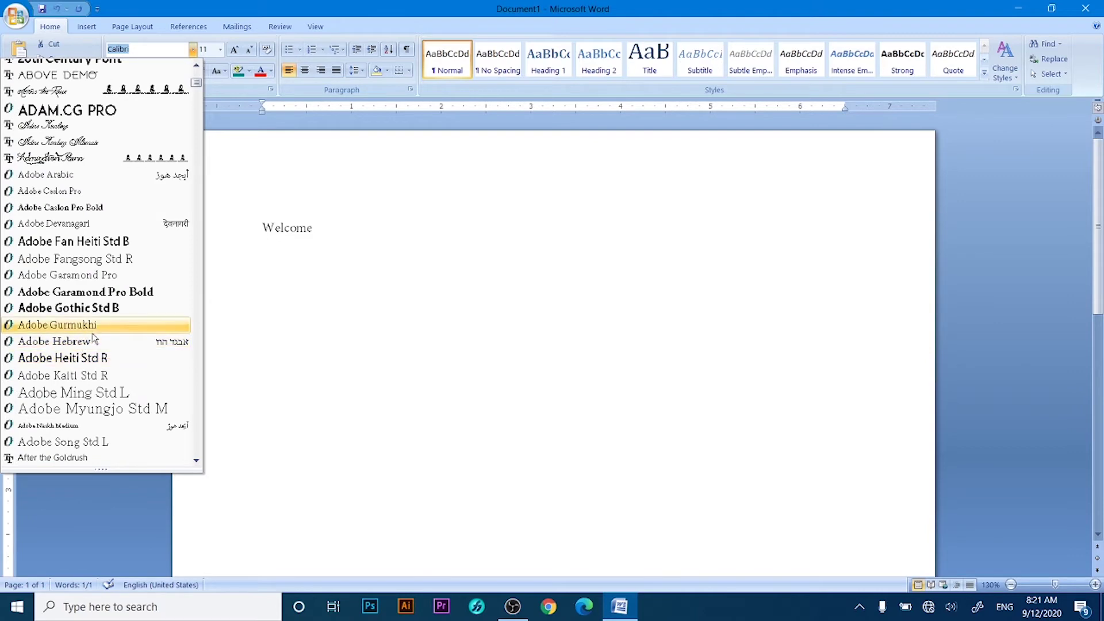
{"action": "scroll", "coordinate": [93, 377], "scroll_direction": "down", "scroll_amount": 2}
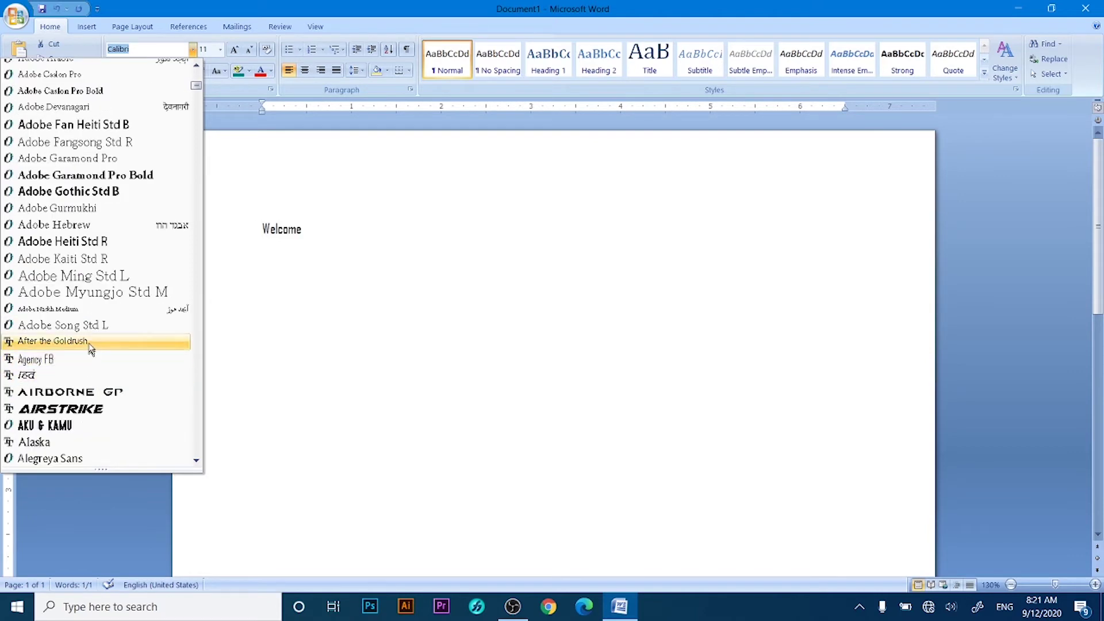
{"action": "scroll", "coordinate": [91, 354], "scroll_direction": "down", "scroll_amount": 4}
{"action": "scroll", "coordinate": [92, 345], "scroll_direction": "down", "scroll_amount": 5}
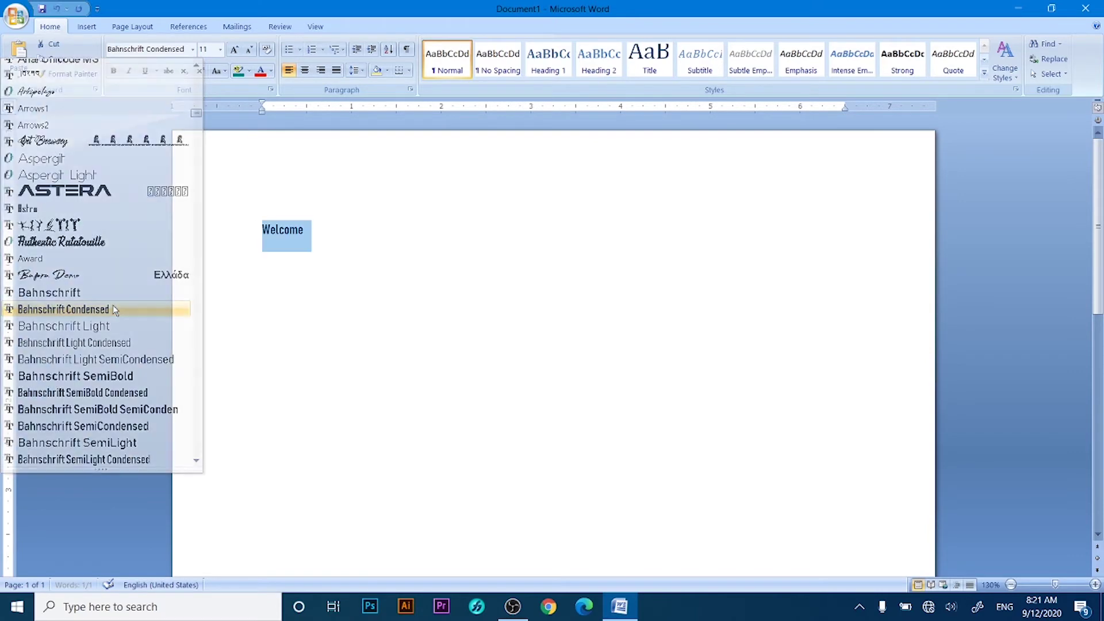
{"action": "left_click", "coordinate": [112, 308]}
{"action": "left_click", "coordinate": [310, 229]}
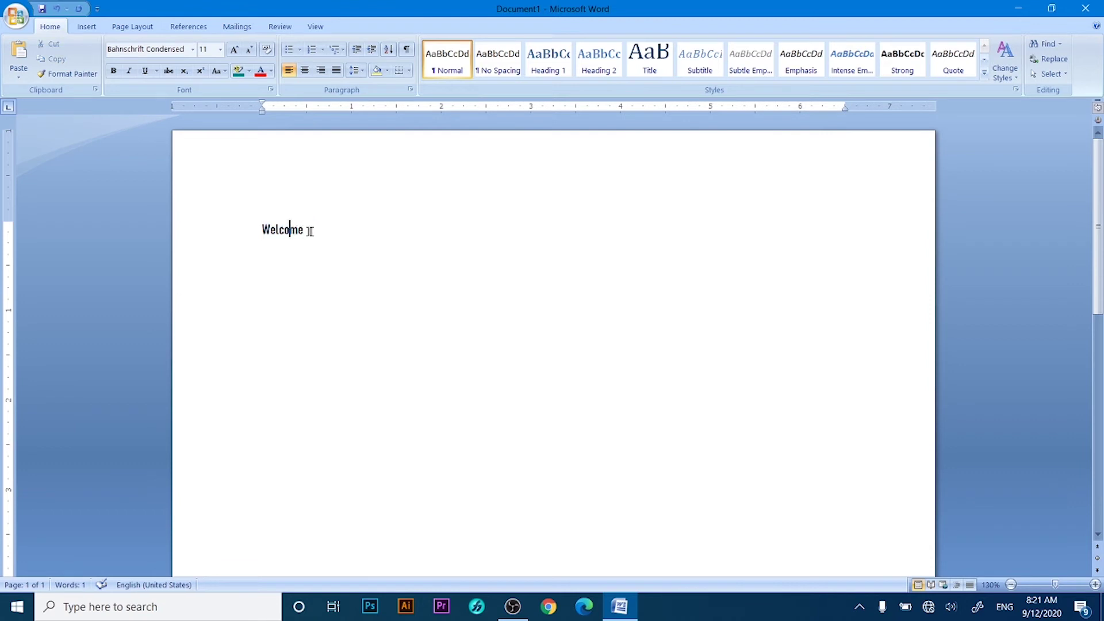
{"action": "double_click", "coordinate": [304, 229]}
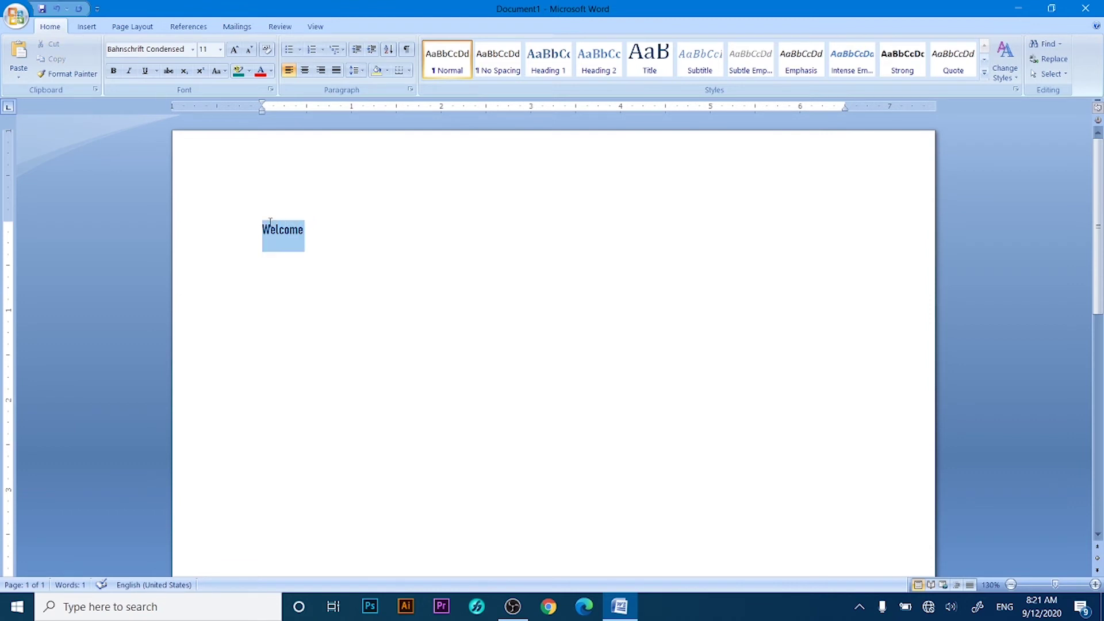
{"action": "left_click", "coordinate": [194, 50]}
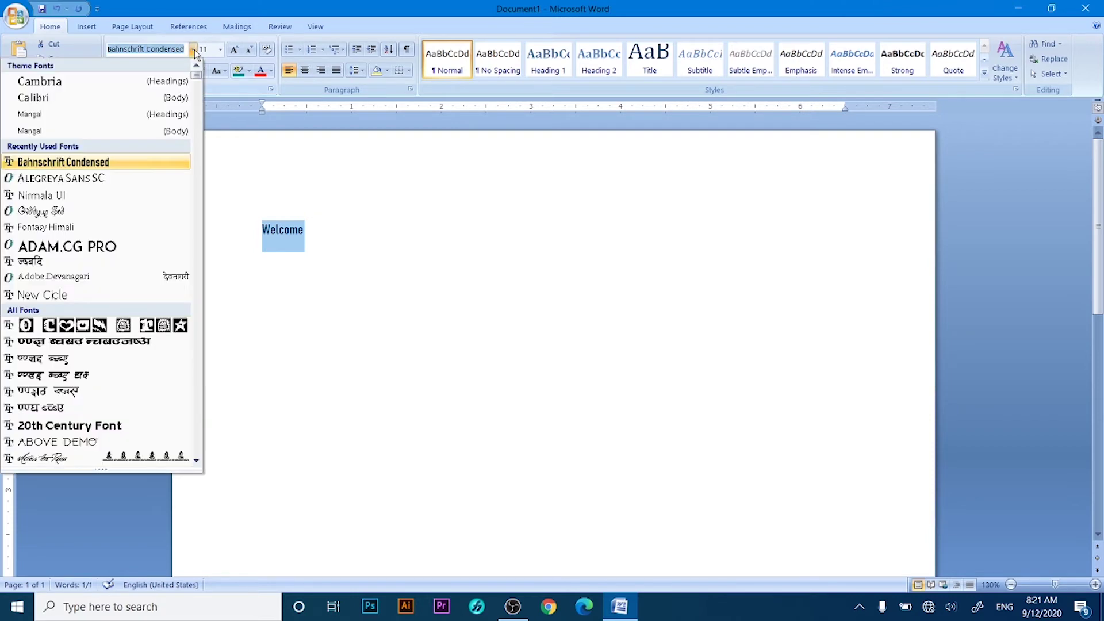
{"action": "left_click", "coordinate": [194, 50]}
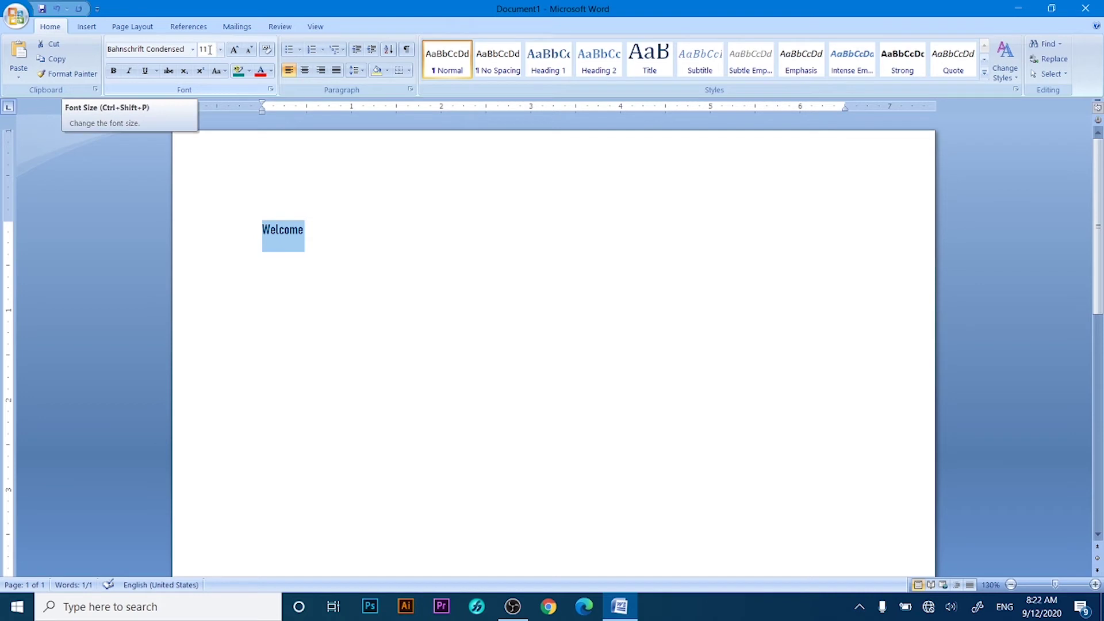
Set the font size of Welcome to 3
{"action": "left_click", "coordinate": [210, 50]}
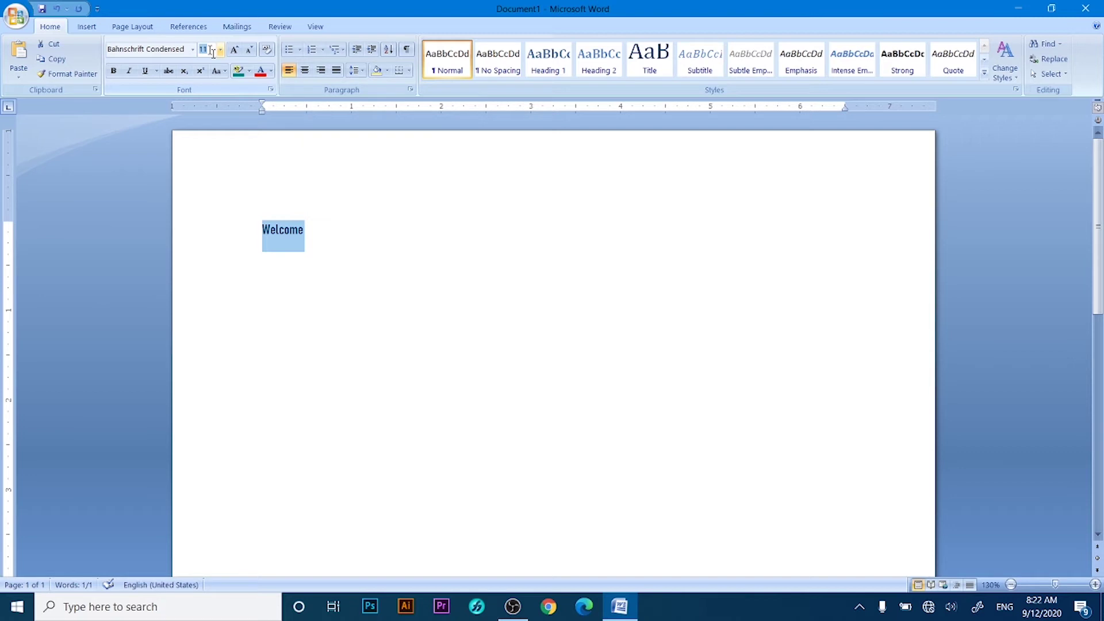
{"action": "left_click", "coordinate": [220, 50]}
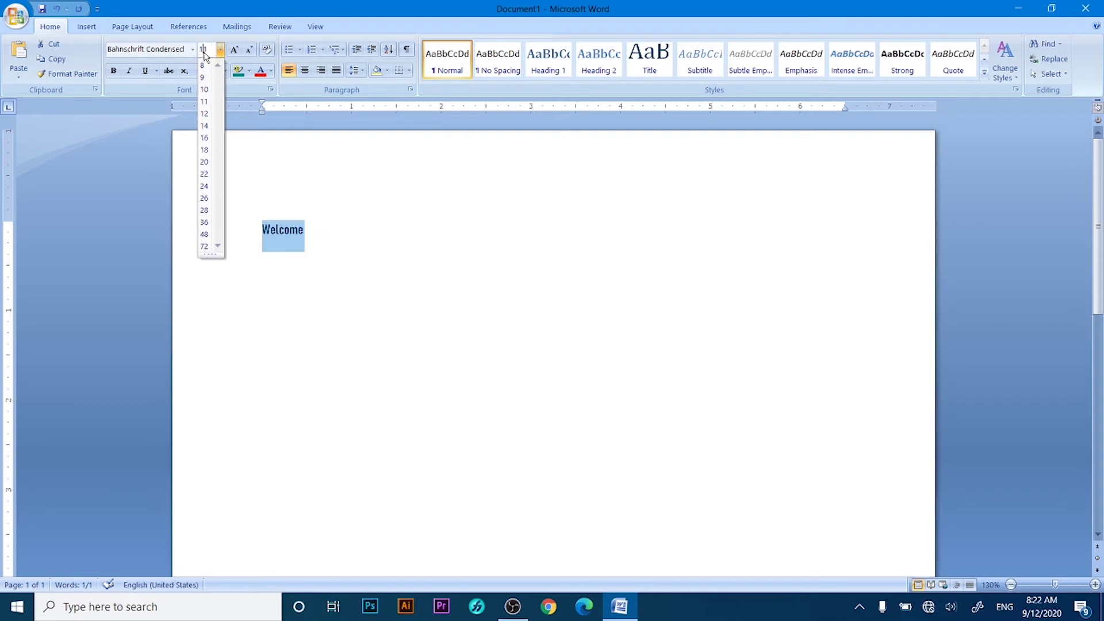
{"action": "left_click", "coordinate": [204, 51]}
{"action": "type", "text": "3"}
{"action": "key", "text": "Return"}
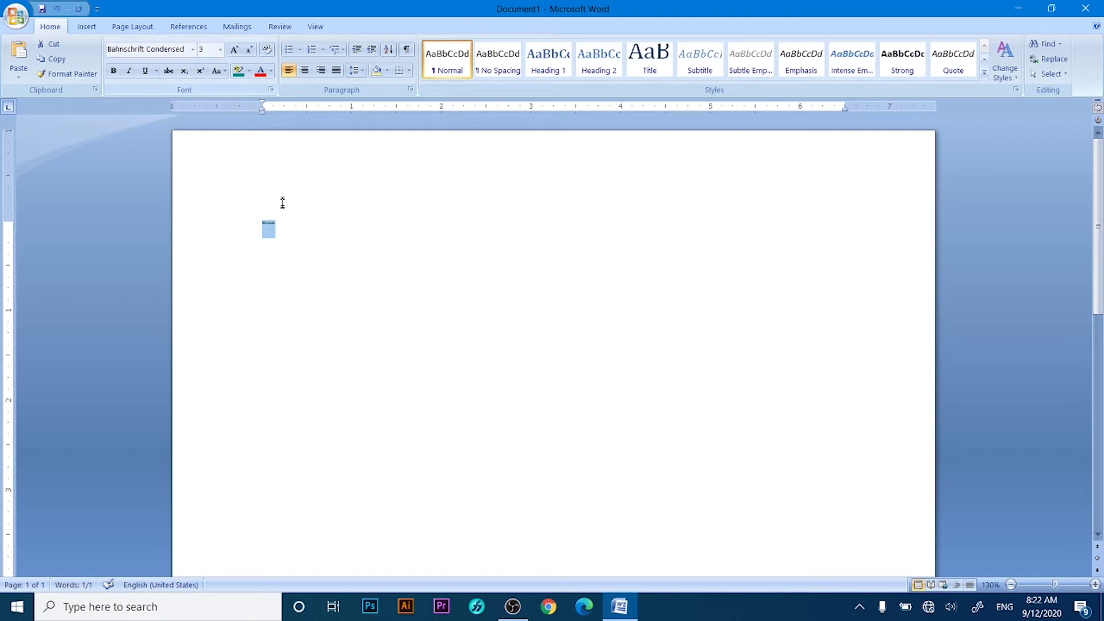
Enlarge Welcome to size 100, then reduce it to 10.5
{"action": "left_click", "coordinate": [206, 49]}
{"action": "left_click", "coordinate": [220, 51]}
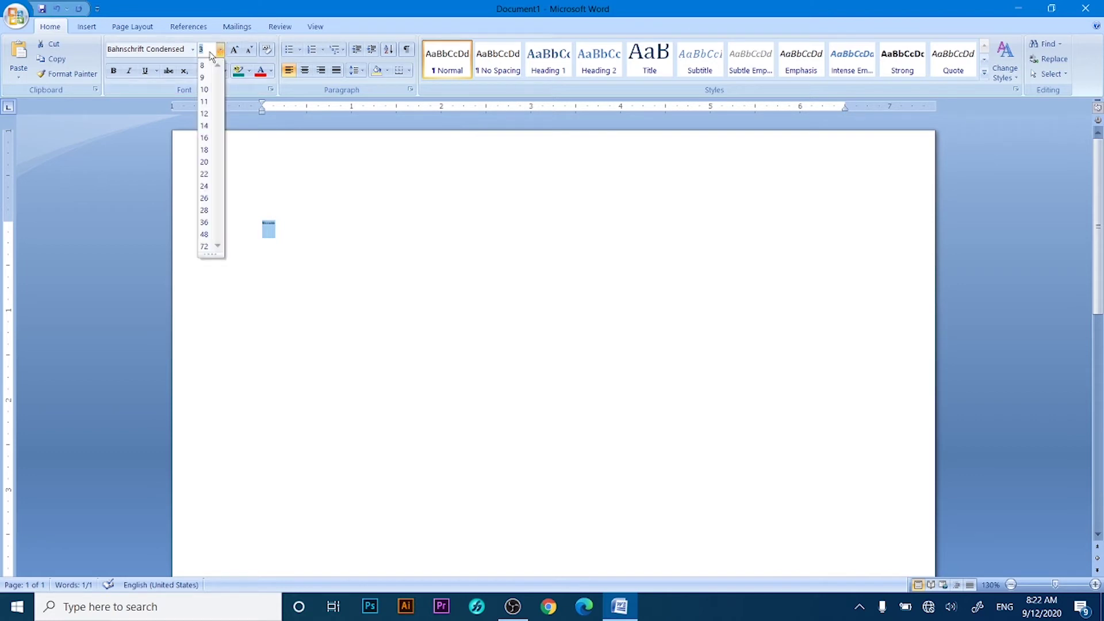
{"action": "type", "text": "10"}
{"action": "type", "text": "0"}
{"action": "key", "text": "Return"}
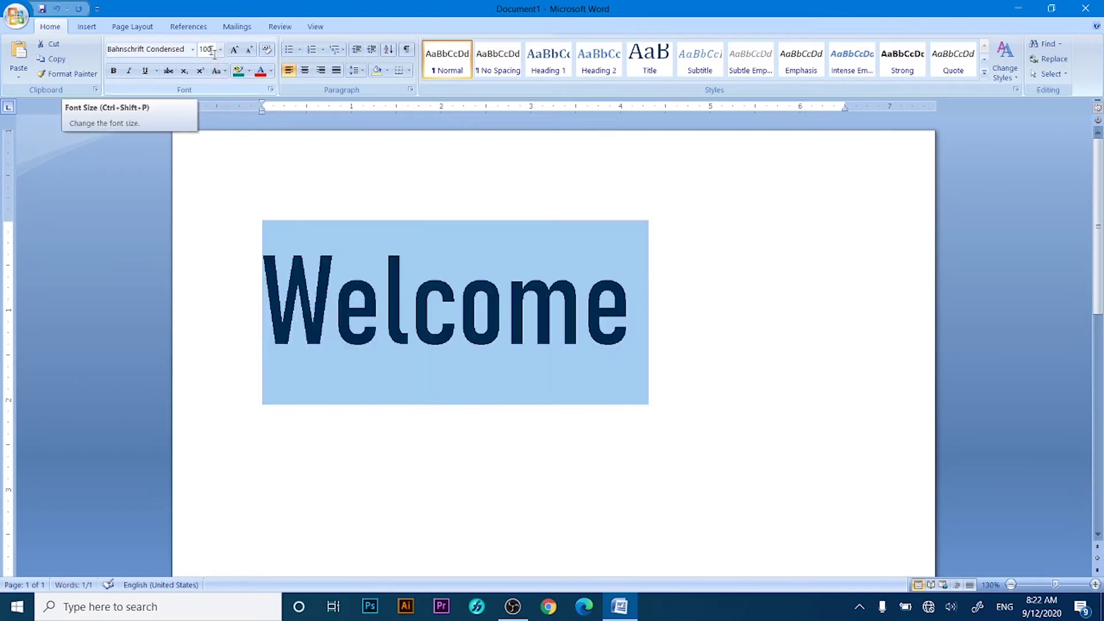
{"action": "left_click", "coordinate": [212, 52]}
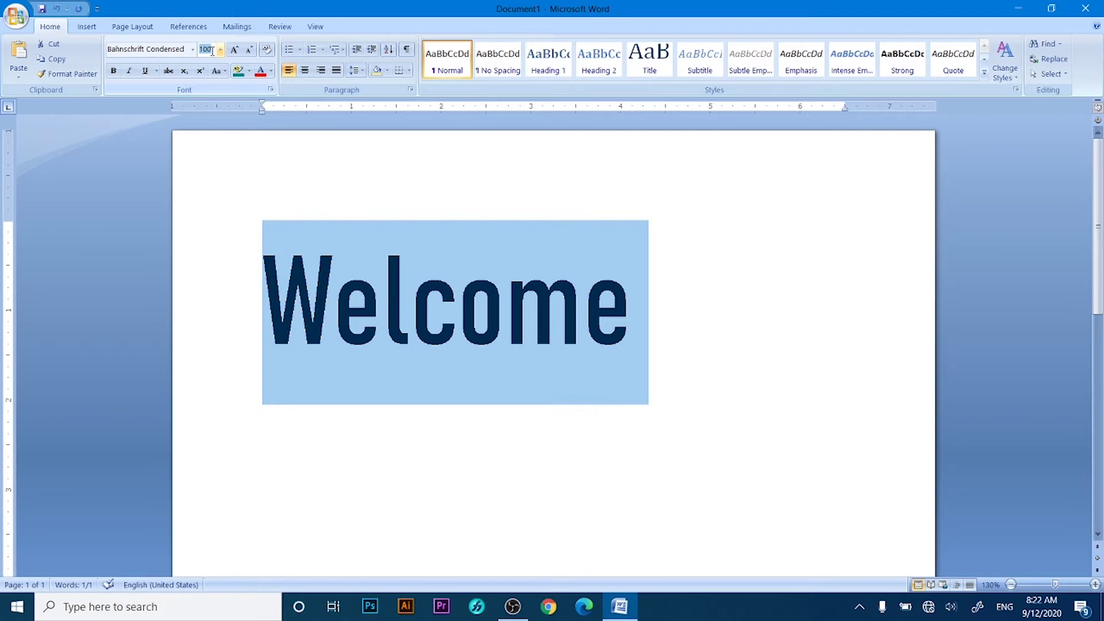
{"action": "type", "text": "1"}
{"action": "type", "text": "0"}
{"action": "key", "text": "Return"}
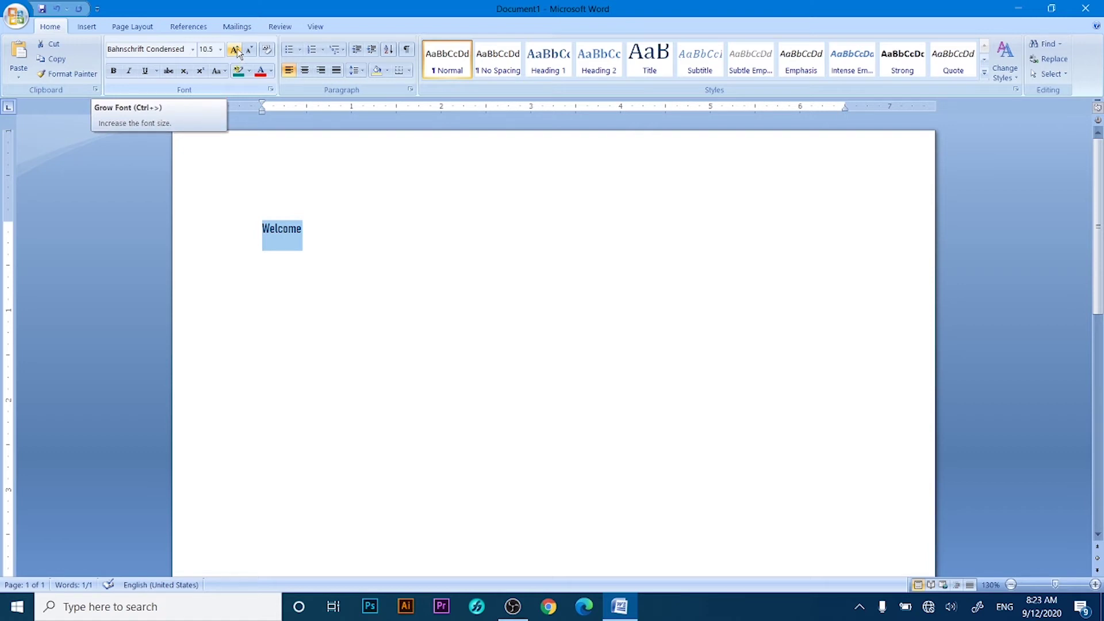
Select Welcome and grow its font size step by step up to 90
{"action": "left_click", "coordinate": [292, 226]}
{"action": "left_click_drag", "start_coordinate": [305, 229], "coordinate": [262, 224]}
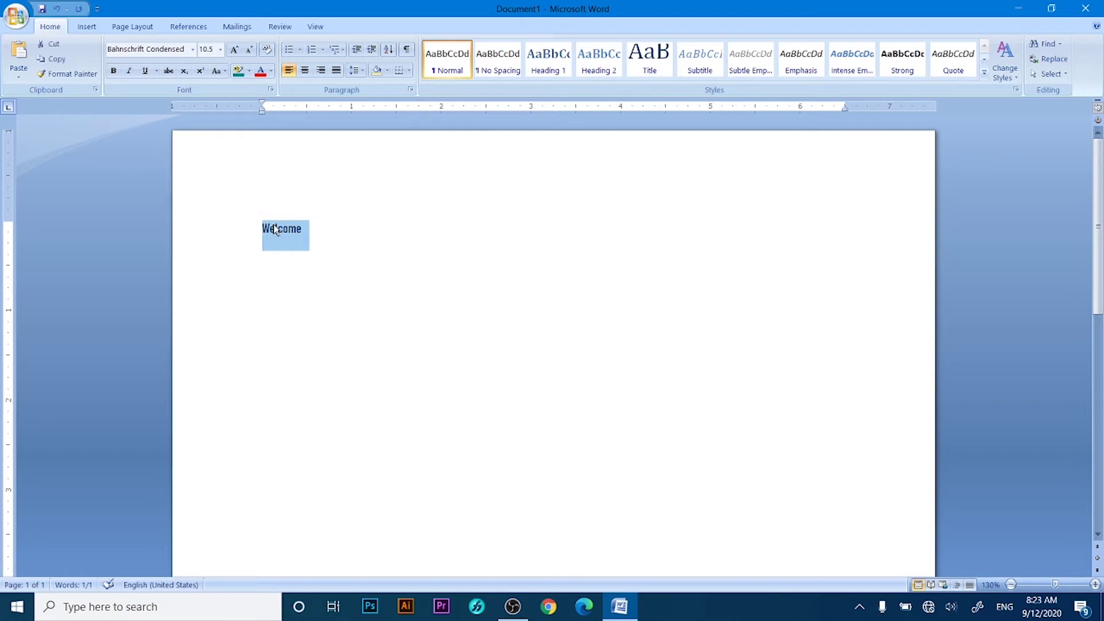
{"action": "left_click", "coordinate": [235, 50]}
{"action": "left_click", "coordinate": [235, 50]}
{"action": "left_click", "coordinate": [235, 50]}
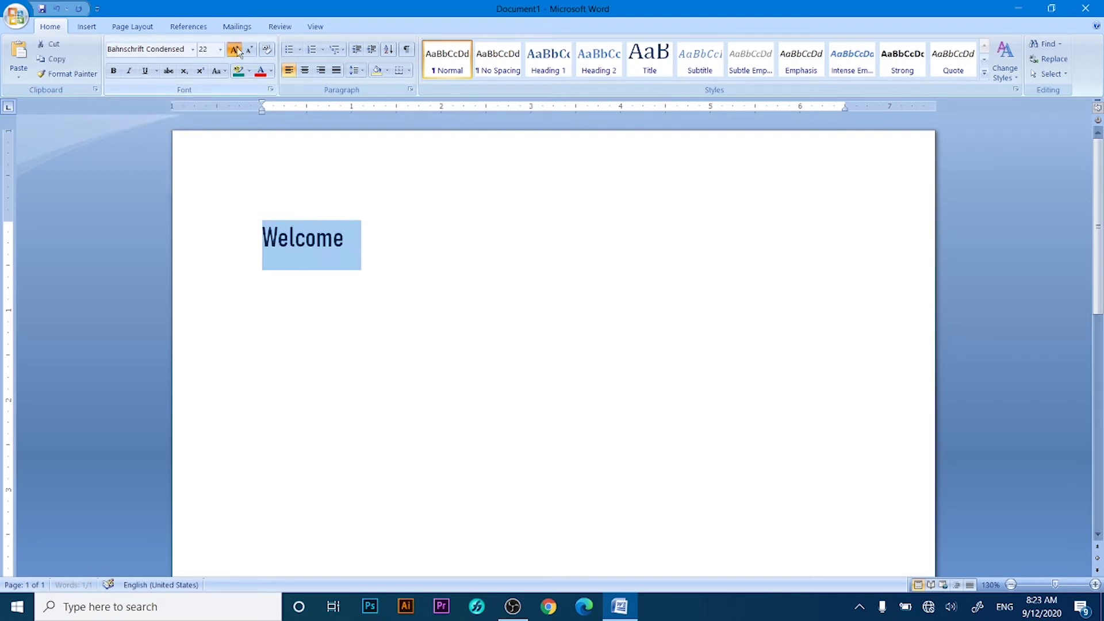
{"action": "left_click", "coordinate": [235, 50]}
{"action": "left_click", "coordinate": [237, 49]}
{"action": "left_click", "coordinate": [237, 49]}
{"action": "left_click", "coordinate": [237, 49]}
{"action": "left_click", "coordinate": [237, 48]}
{"action": "left_click", "coordinate": [237, 49]}
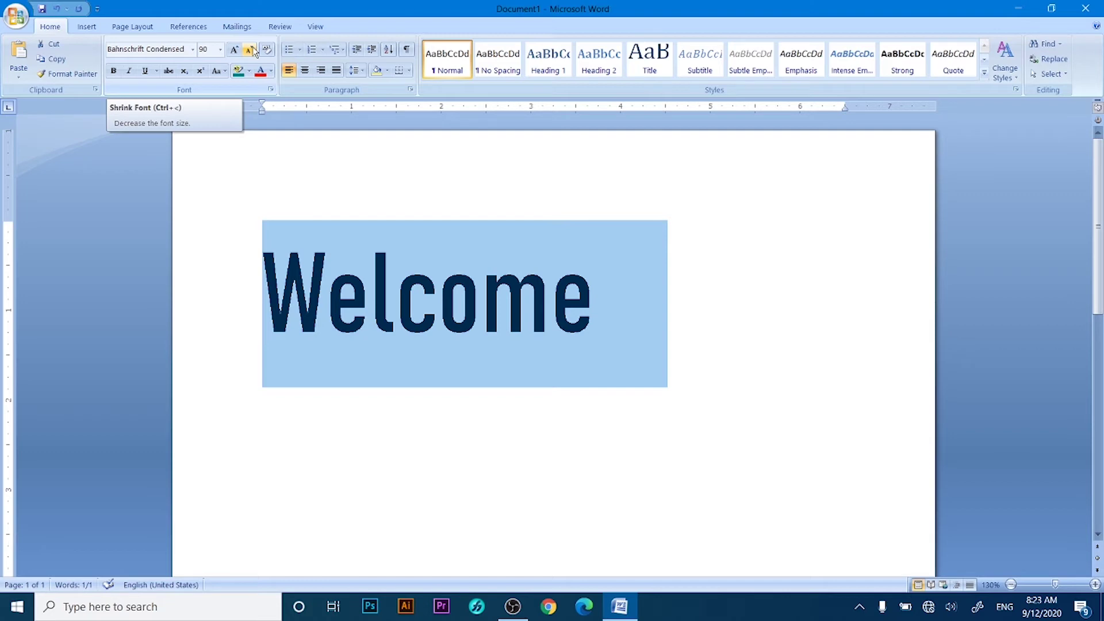
Shrink Welcome back down to 36 pt and view the result
{"action": "left_click", "coordinate": [250, 50]}
{"action": "left_click", "coordinate": [250, 50]}
{"action": "left_click", "coordinate": [251, 50]}
{"action": "left_click", "coordinate": [250, 50]}
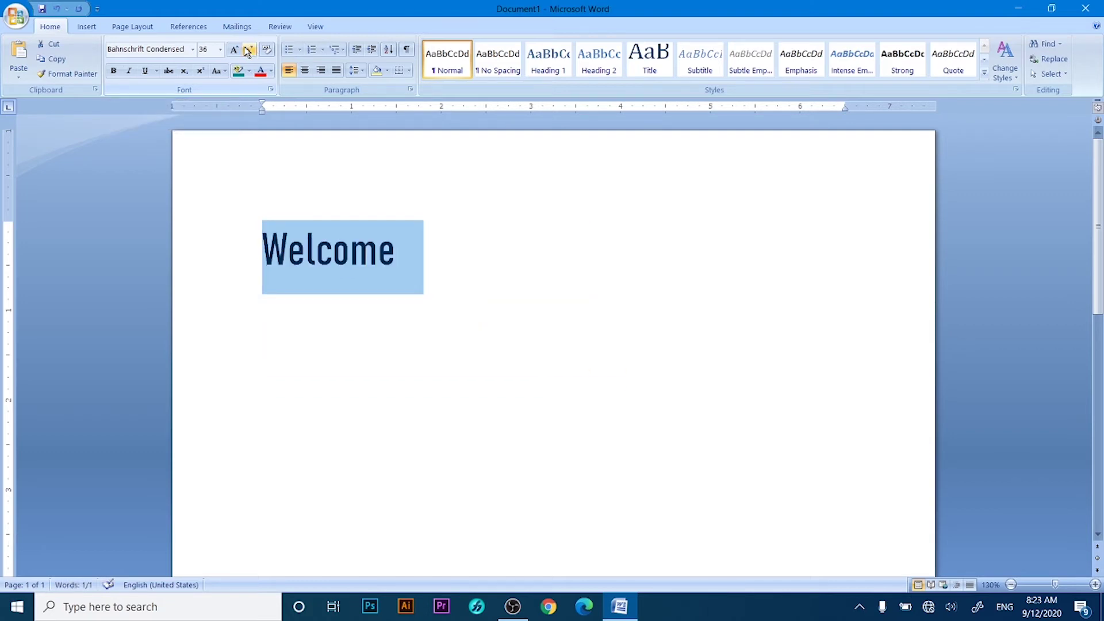
{"action": "left_click", "coordinate": [330, 256]}
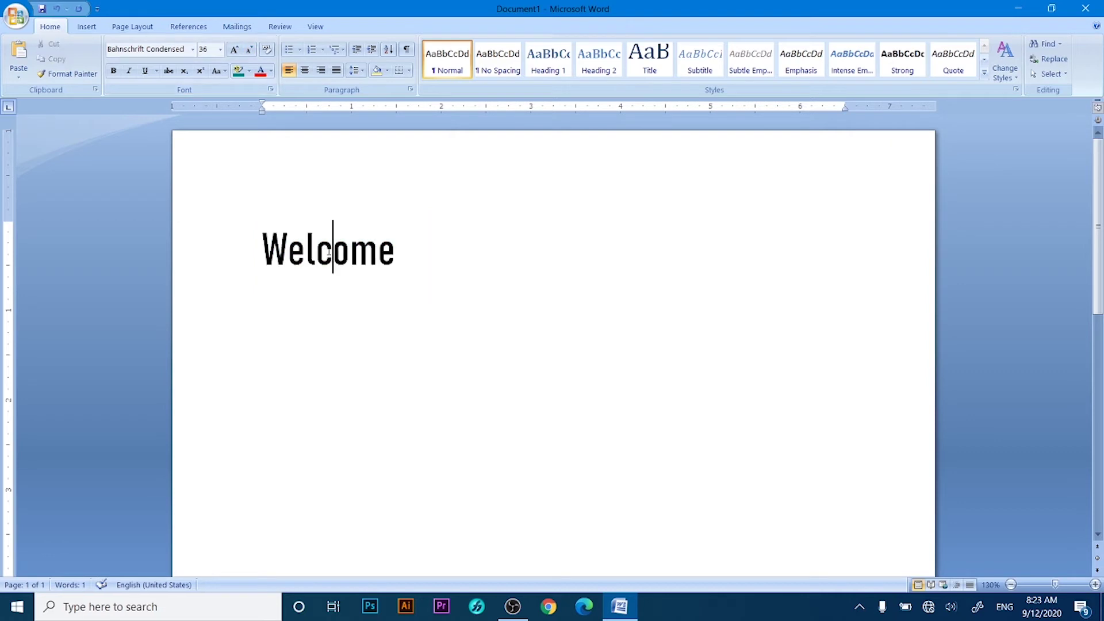
{"action": "left_click", "coordinate": [395, 259]}
Make Welcome bold, then turn italic on and off again
{"action": "left_click_drag", "start_coordinate": [395, 260], "coordinate": [268, 239]}
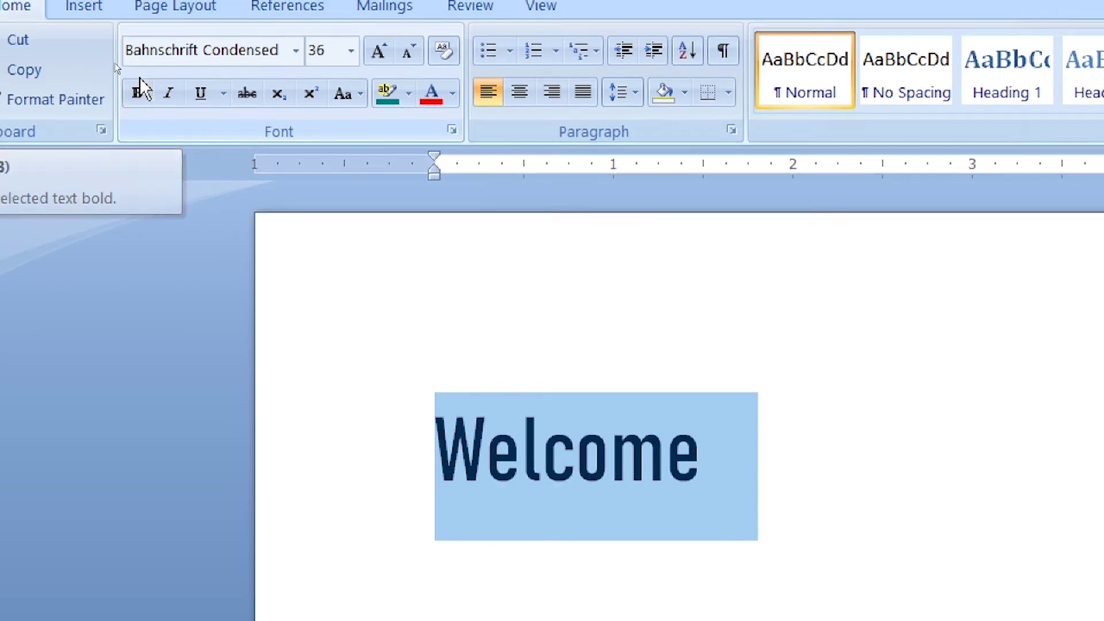
{"action": "left_click", "coordinate": [141, 95]}
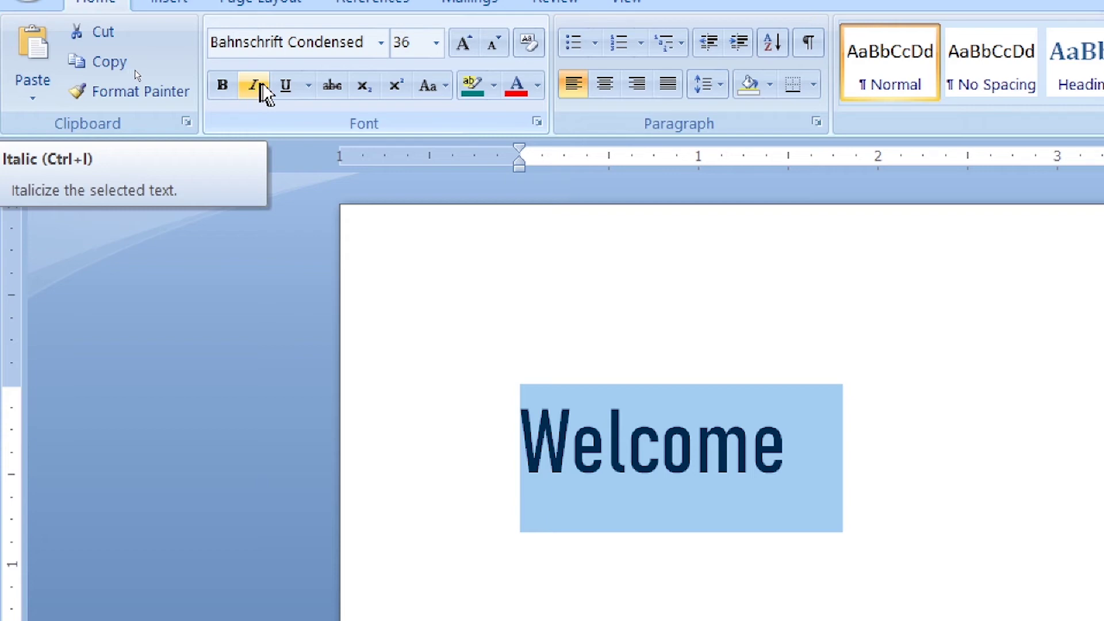
{"action": "left_click", "coordinate": [261, 89]}
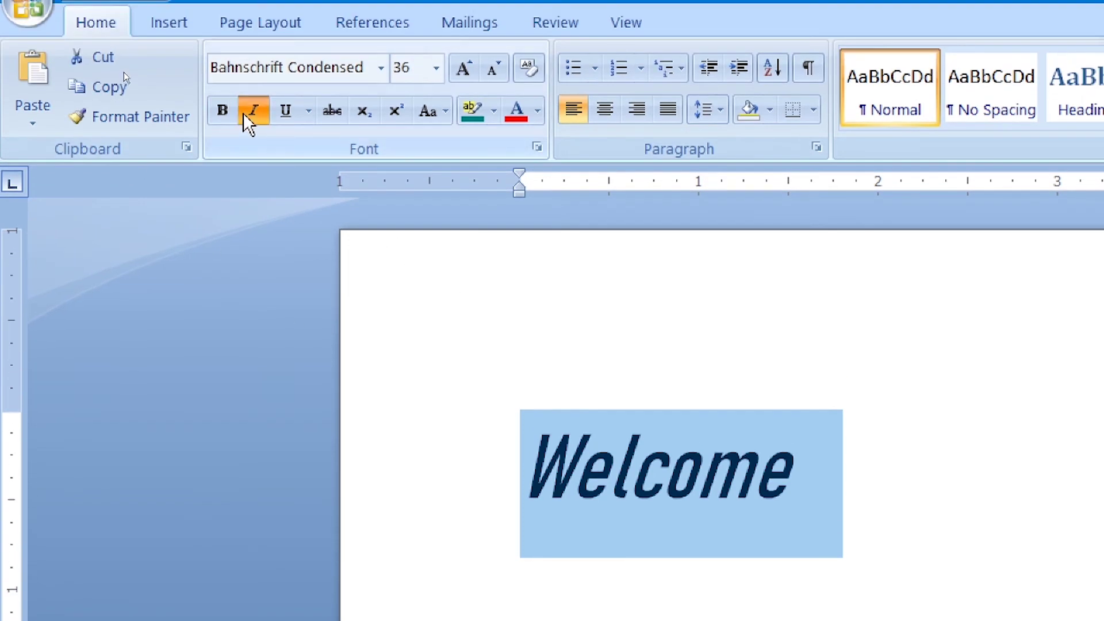
{"action": "left_click", "coordinate": [251, 112]}
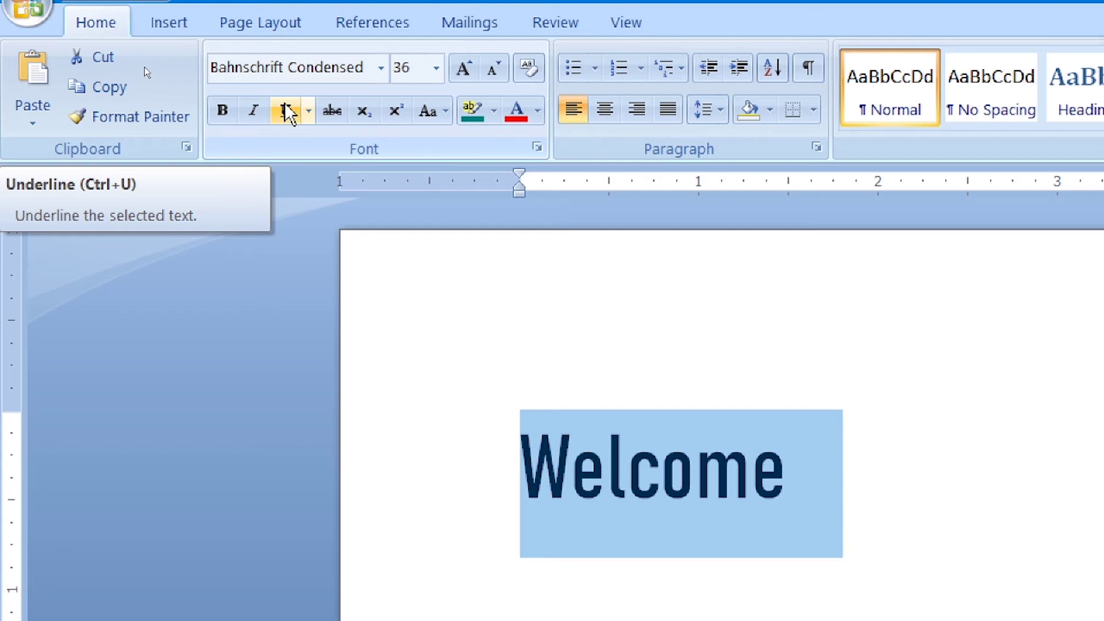
Underline Welcome, then remove the underline again
{"action": "left_click", "coordinate": [287, 112]}
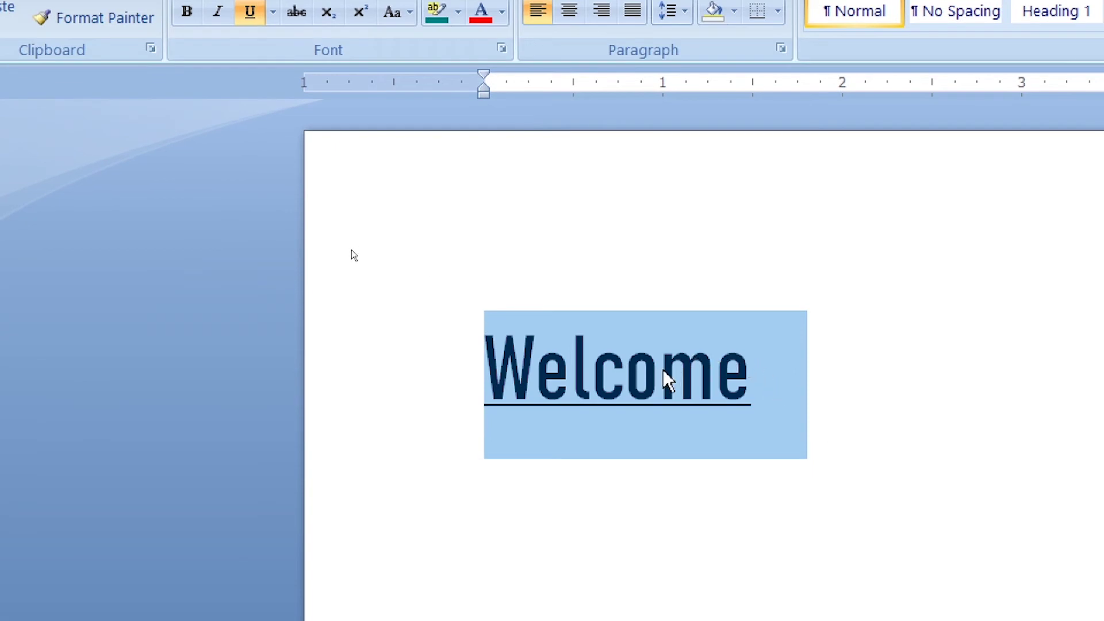
{"action": "left_click", "coordinate": [626, 368]}
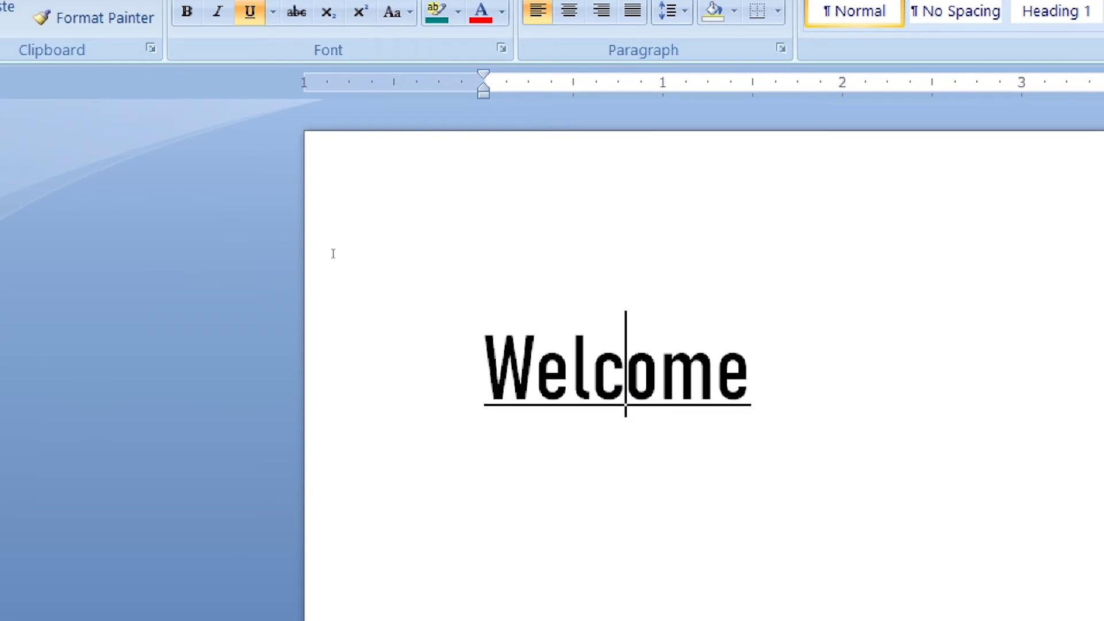
{"action": "left_click_drag", "start_coordinate": [750, 374], "coordinate": [451, 400]}
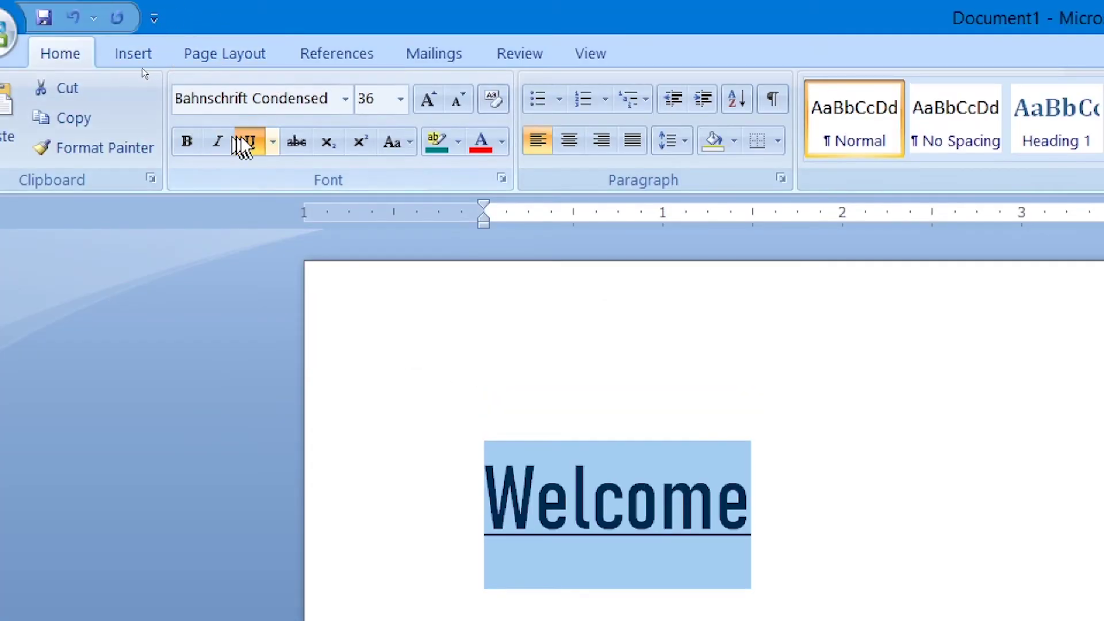
{"action": "left_click", "coordinate": [252, 141]}
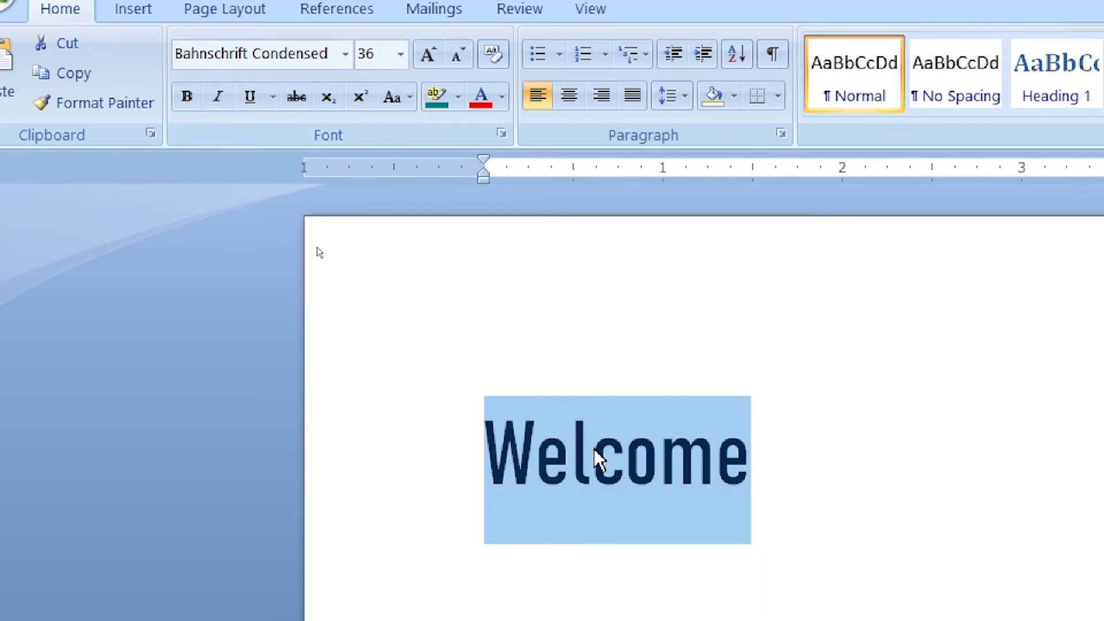
{"action": "left_click", "coordinate": [595, 454]}
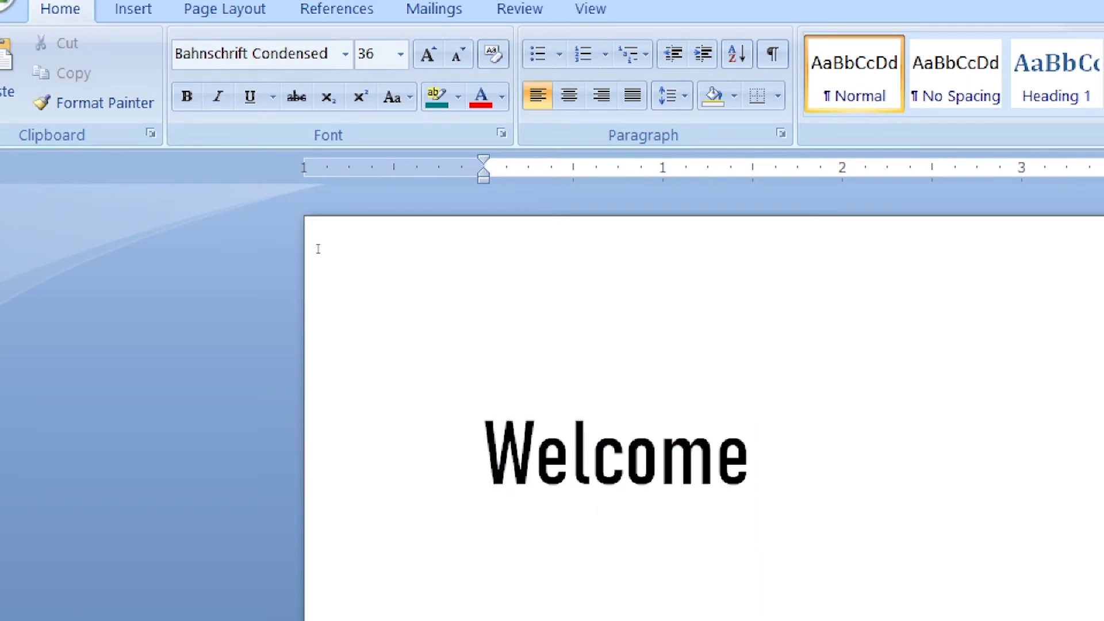
Add a new line below Welcome reading X2 and make the 2 a subscript
{"action": "left_click", "coordinate": [781, 486]}
{"action": "key", "text": "Return"}
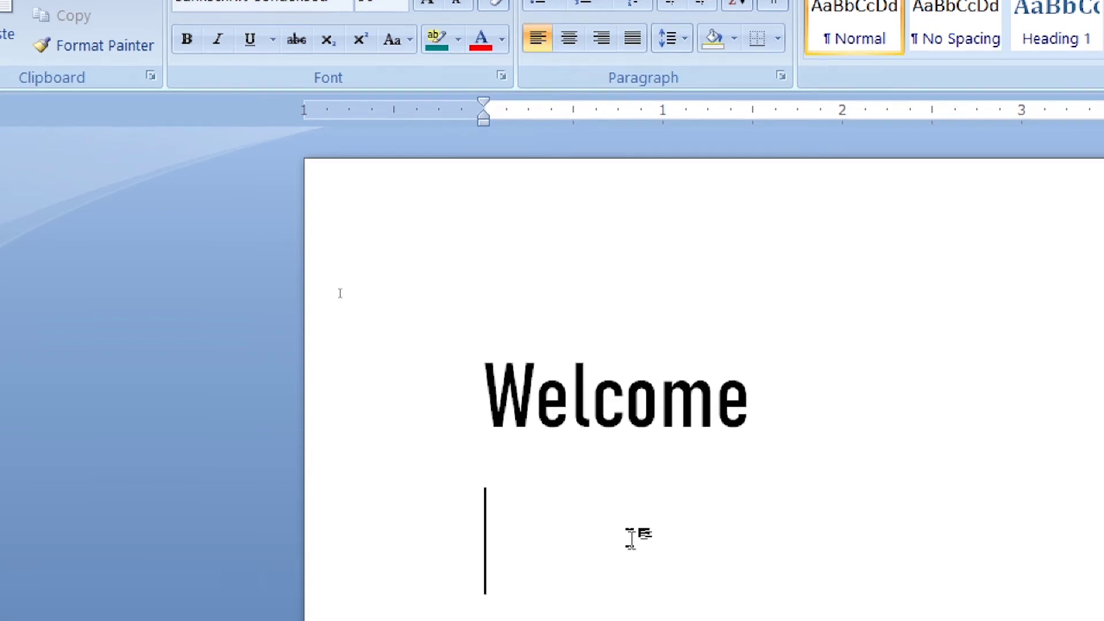
{"action": "type", "text": "x"}
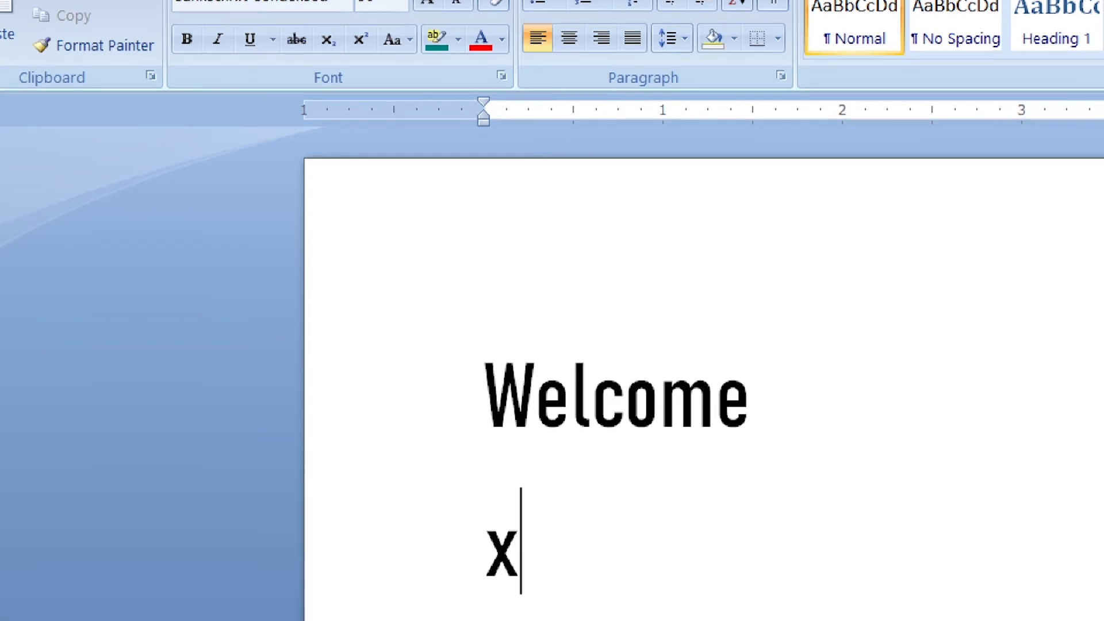
{"action": "key", "text": "BackSpace"}
{"action": "type", "text": "X2"}
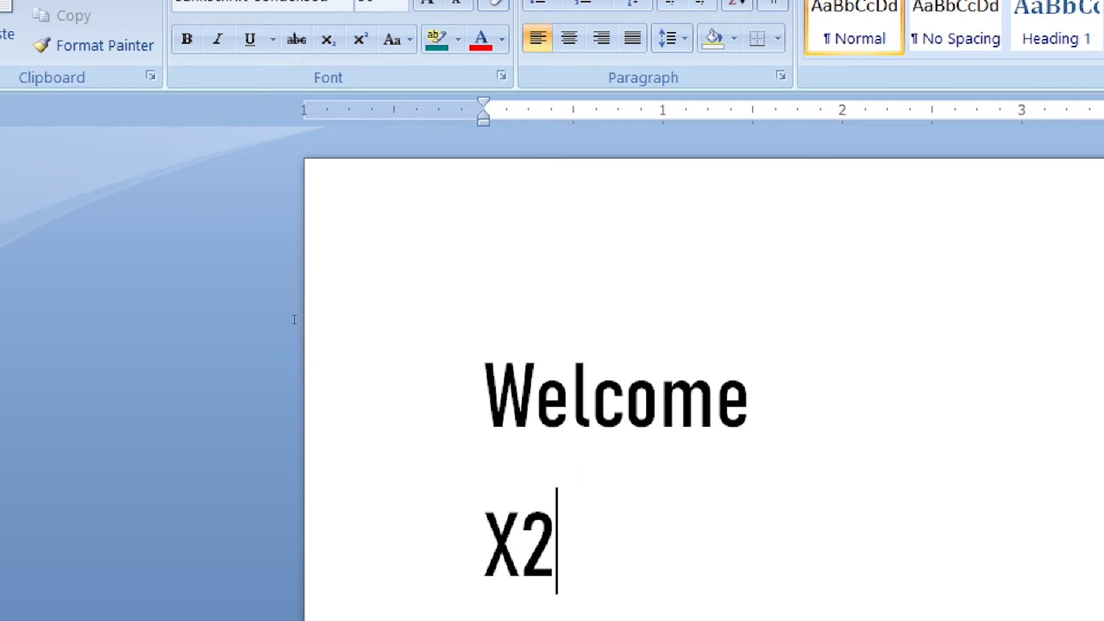
{"action": "key", "text": "shift+Left"}
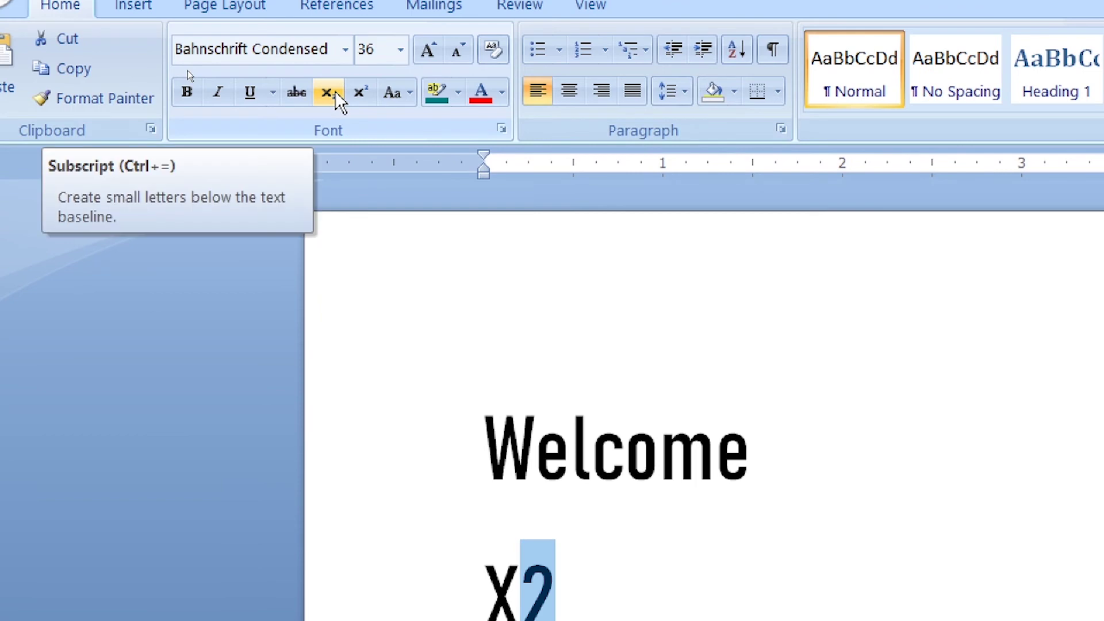
{"action": "left_click", "coordinate": [336, 95]}
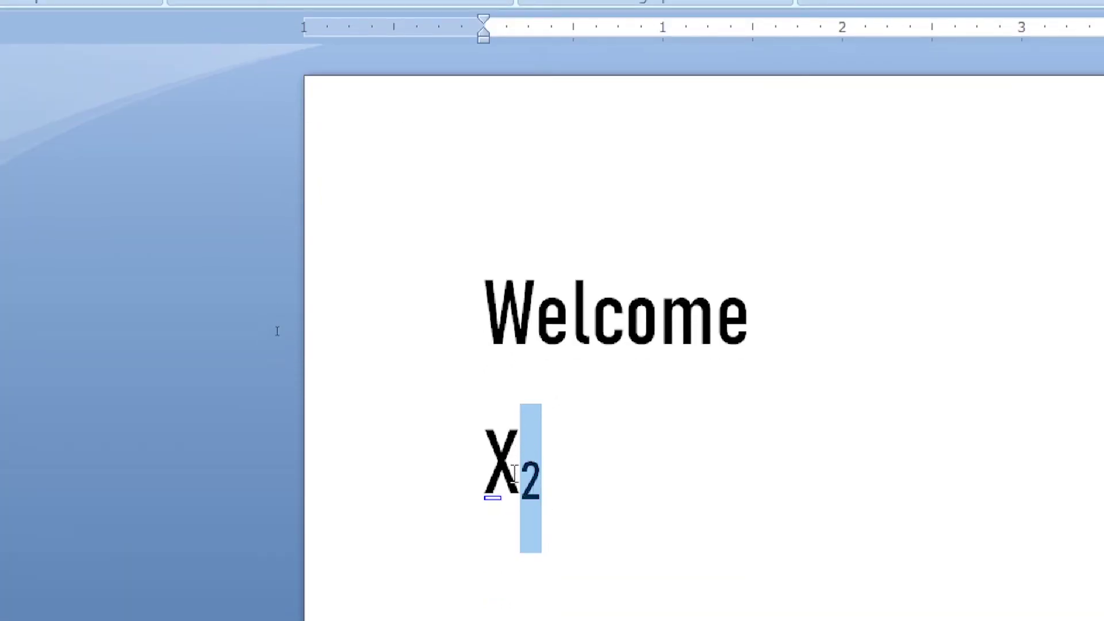
Select X2, try superscript on it with Ctrl+Shift+=, then return the 2 to subscript
{"action": "left_click", "coordinate": [522, 468]}
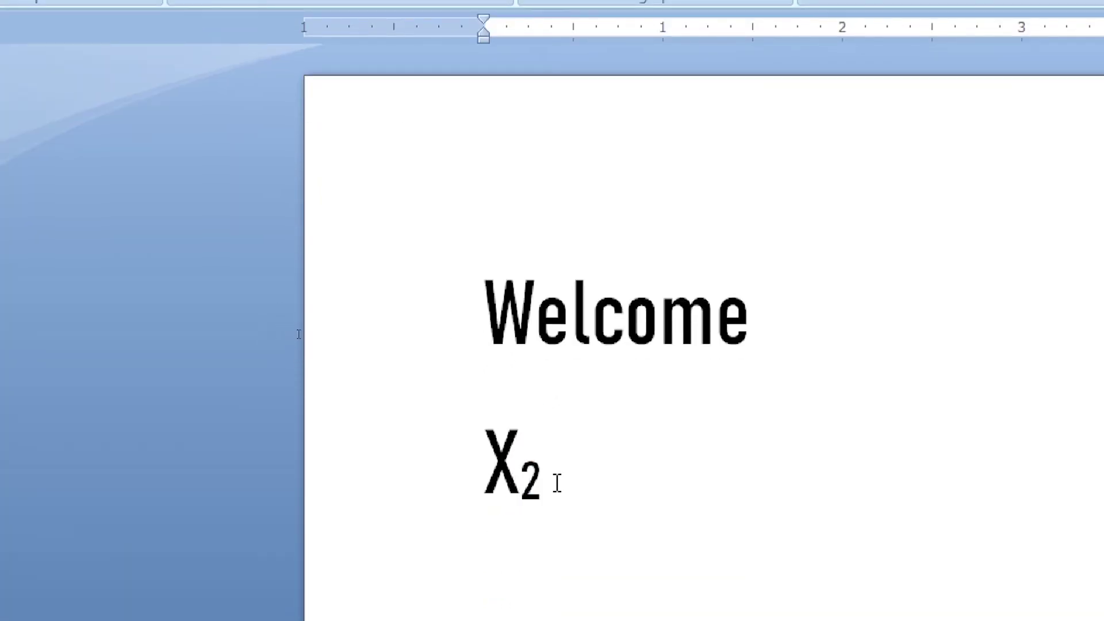
{"action": "left_click", "coordinate": [552, 477]}
{"action": "key", "text": "shift+Left"}
{"action": "left_click", "coordinate": [477, 460]}
{"action": "key", "text": "shift+Right"}
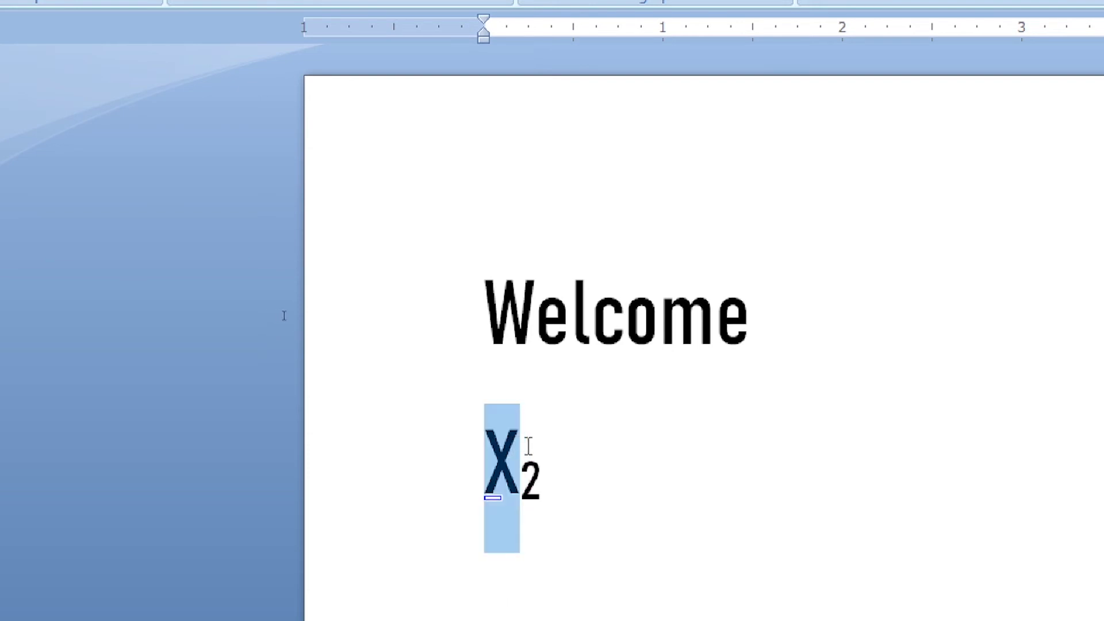
{"action": "key", "text": "shift+Right"}
{"action": "key", "text": "shift+Right"}
{"action": "key", "text": "ctrl+shift+equal"}
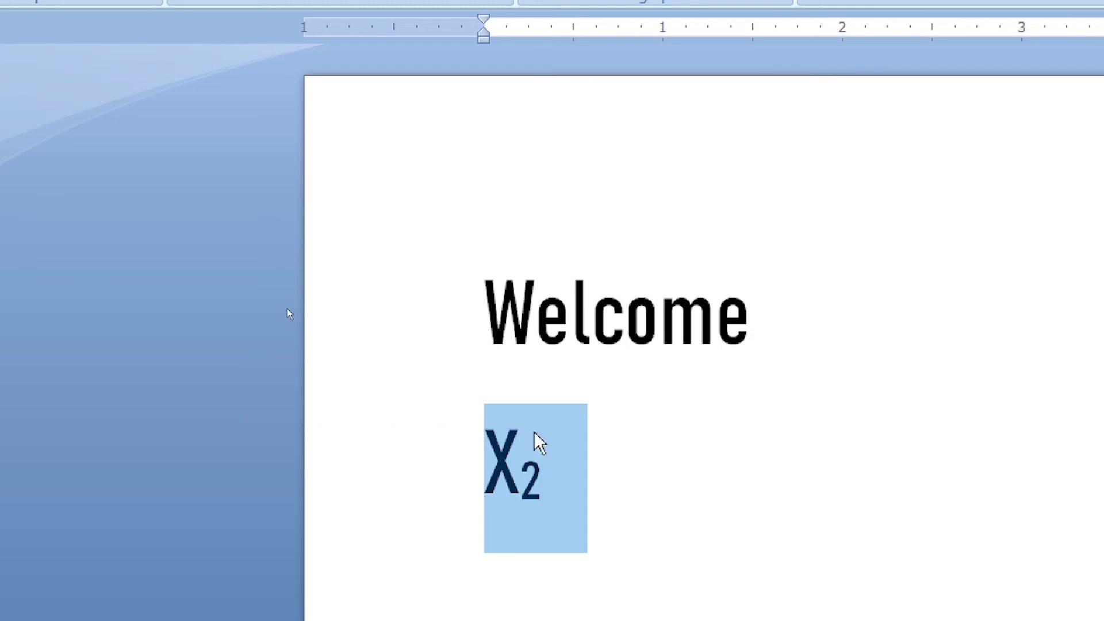
{"action": "key", "text": "ctrl+equal"}
{"action": "left_click", "coordinate": [571, 317]}
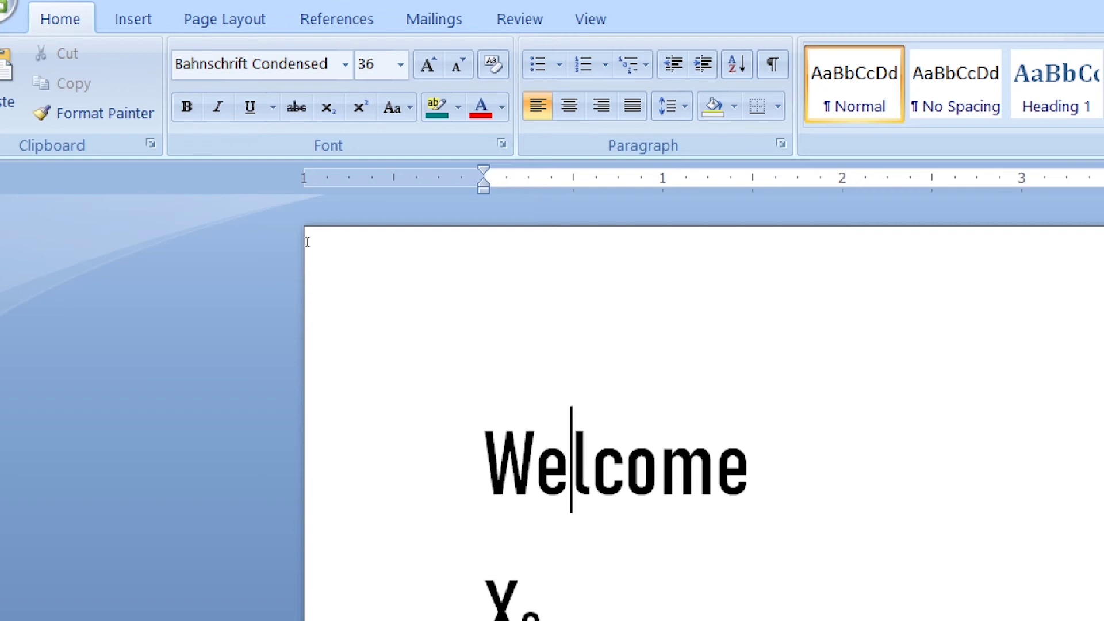
{"action": "scroll", "coordinate": [318, 248], "scroll_direction": "down", "scroll_amount": 3}
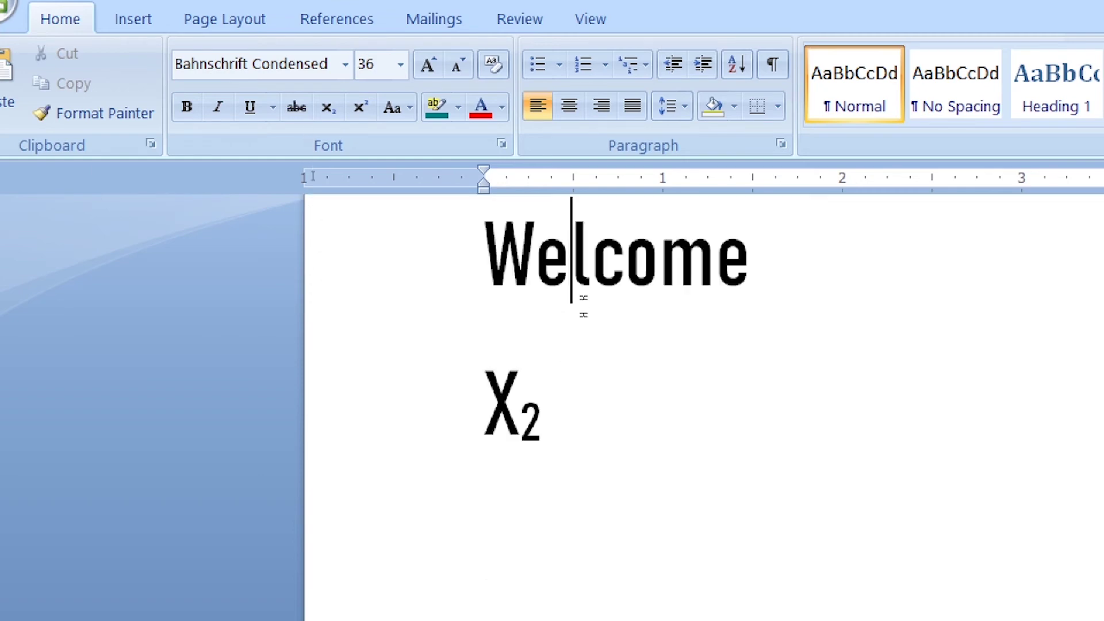
Type 2nd after X₂ in normal text and raise the nd to superscript
{"action": "key", "text": "ctrl+End"}
{"action": "key", "text": "ctrl+equal"}
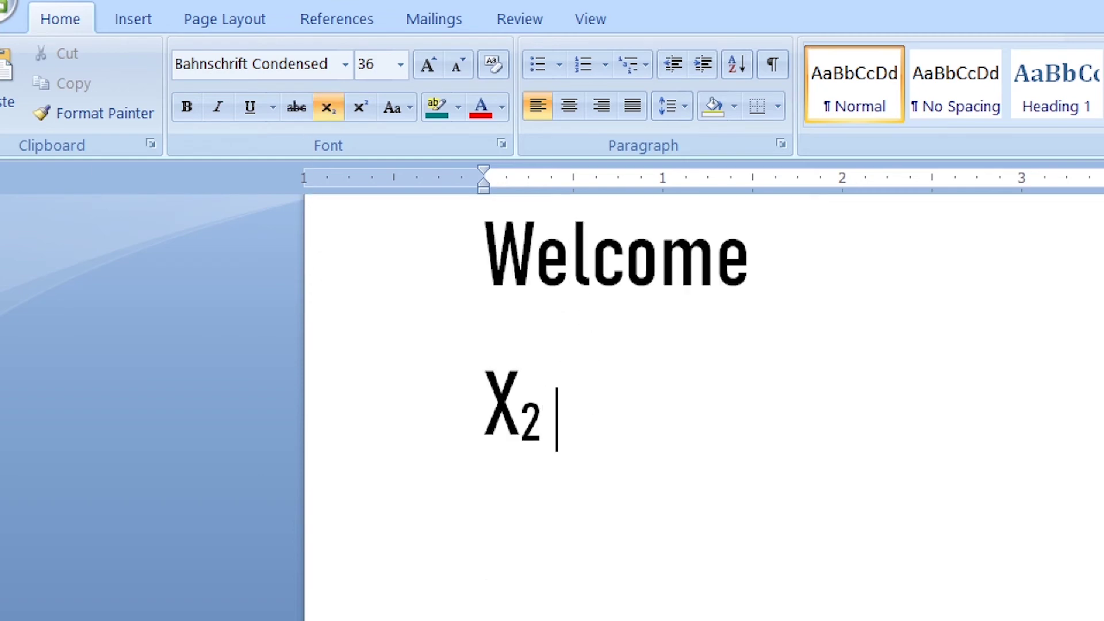
{"action": "left_click", "coordinate": [328, 107]}
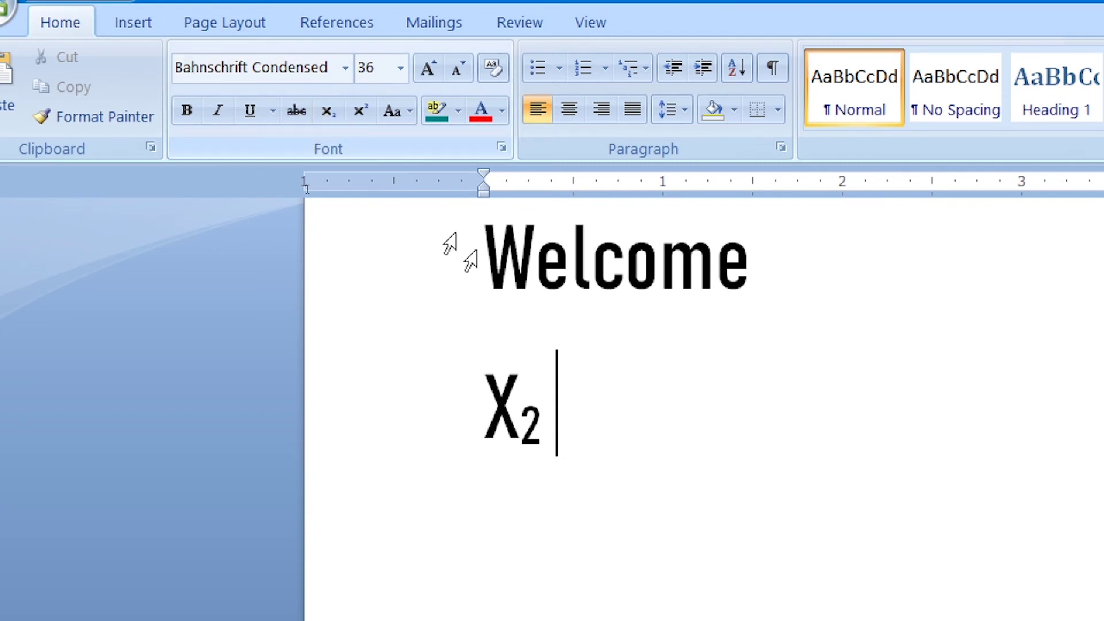
{"action": "type", "text": "2"}
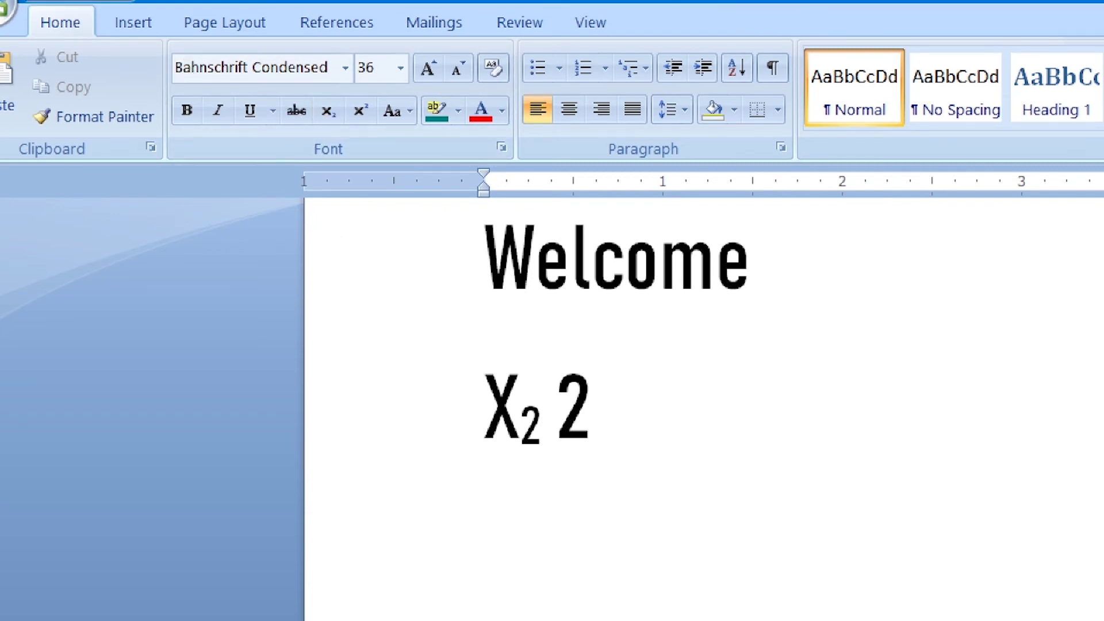
{"action": "left_click", "coordinate": [571, 411]}
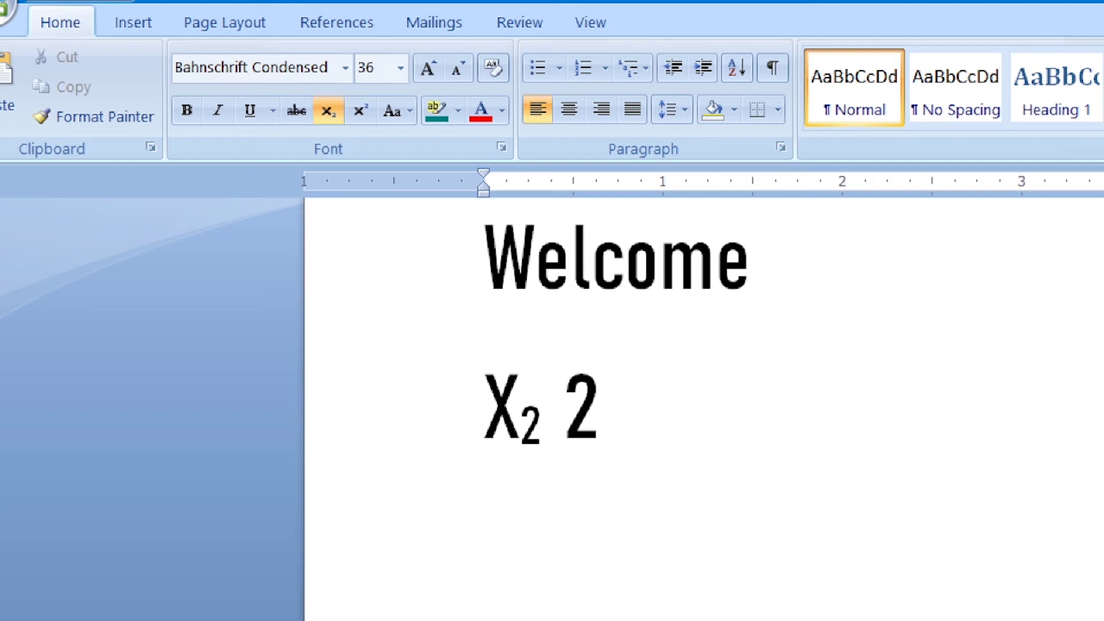
{"action": "left_click", "coordinate": [674, 384]}
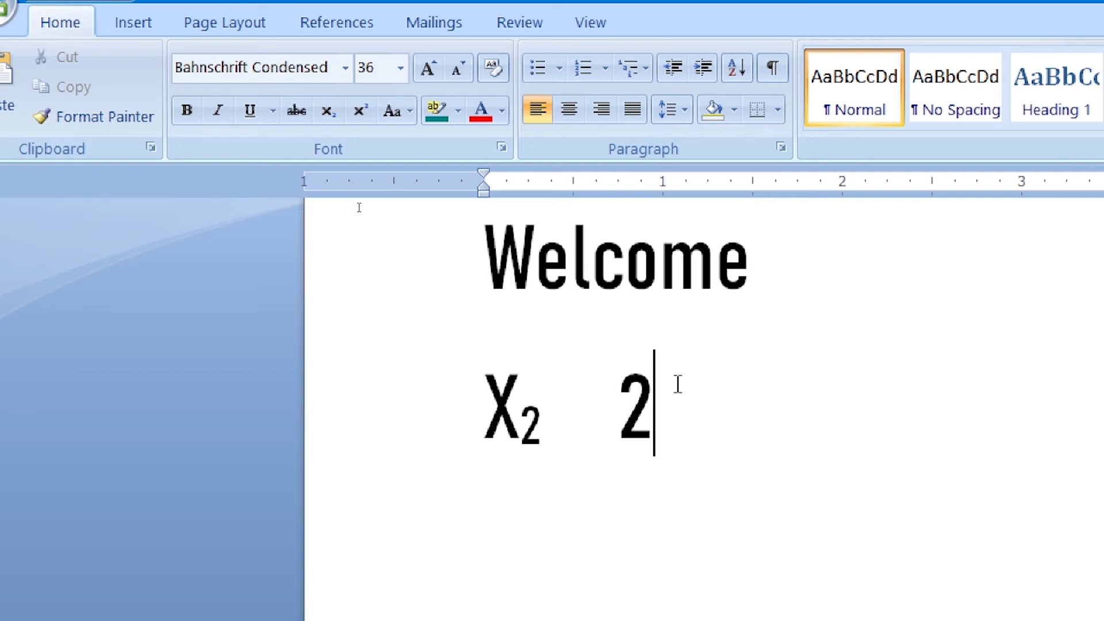
{"action": "type", "text": "nd"}
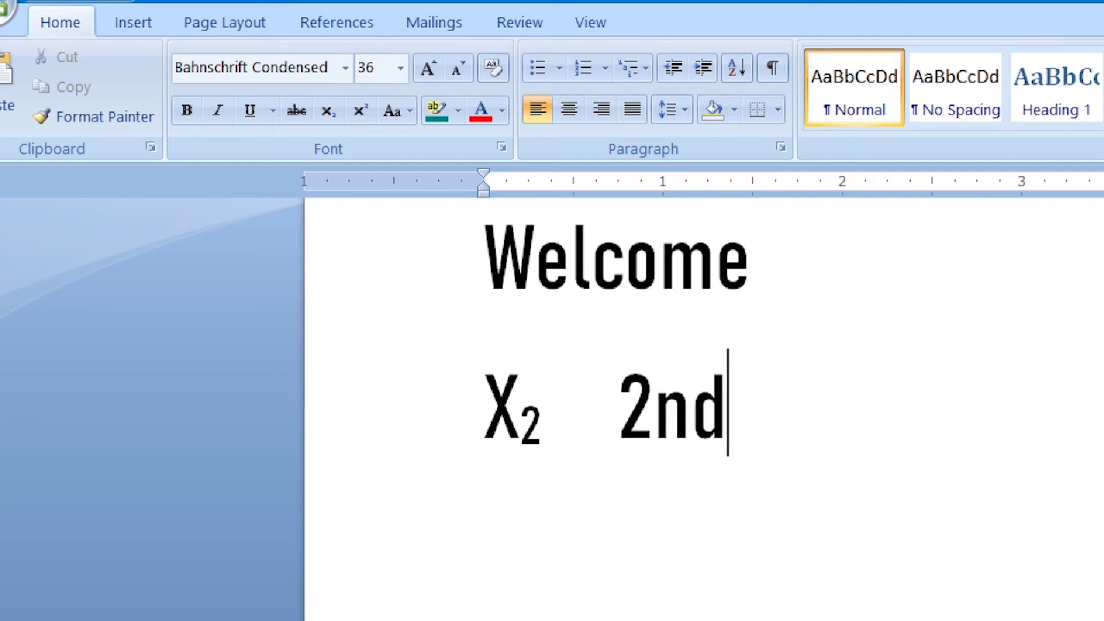
{"action": "left_click_drag", "start_coordinate": [735, 401], "coordinate": [666, 402]}
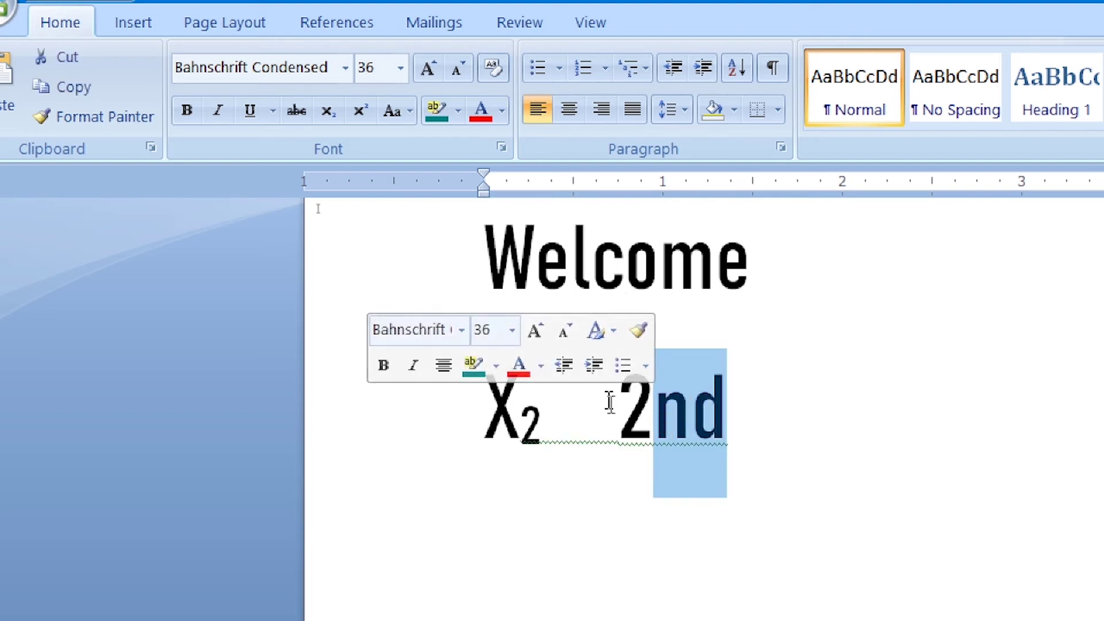
{"action": "left_click", "coordinate": [361, 110]}
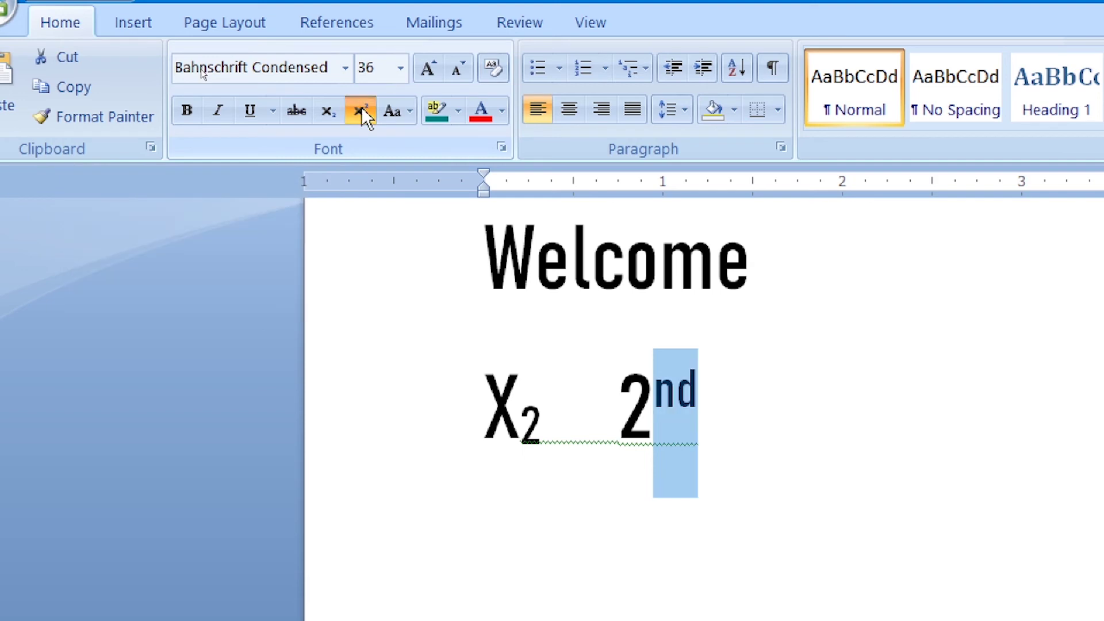
{"action": "left_click", "coordinate": [686, 406]}
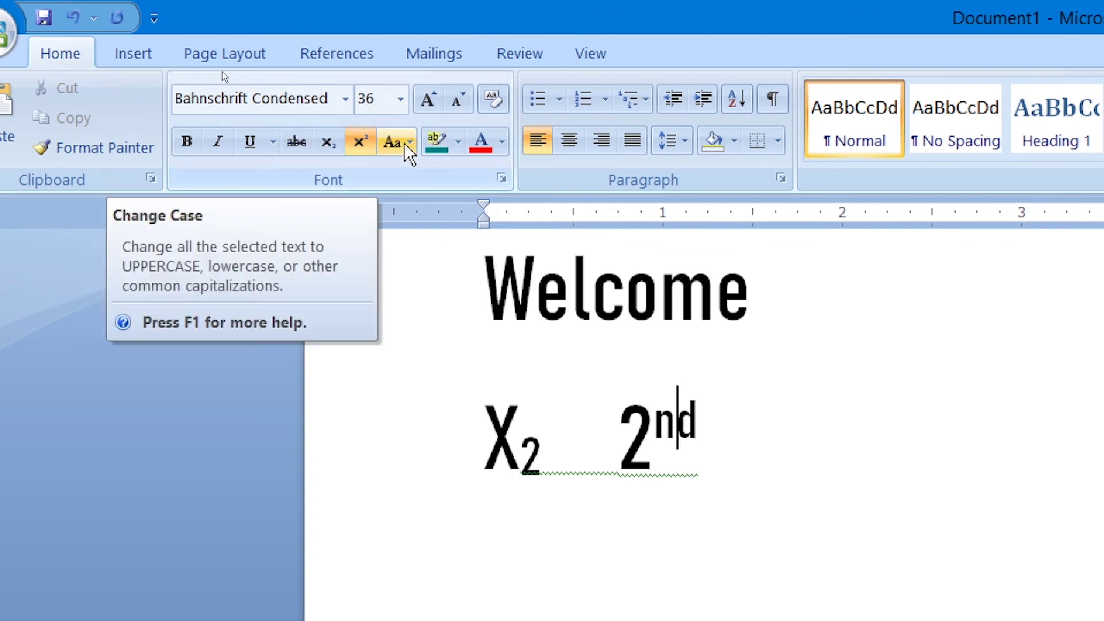
Type 'Welcome to microsoft office word' on a new line below X₂ 2nd and select it
{"action": "left_click", "coordinate": [621, 290]}
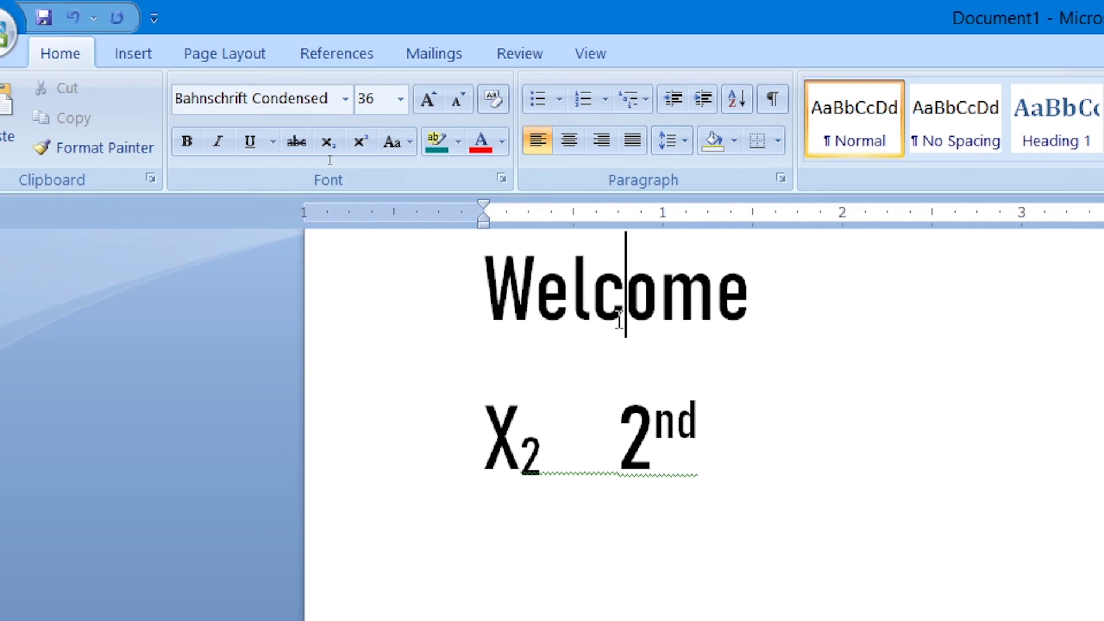
{"action": "left_click", "coordinate": [744, 469]}
{"action": "left_click", "coordinate": [493, 537]}
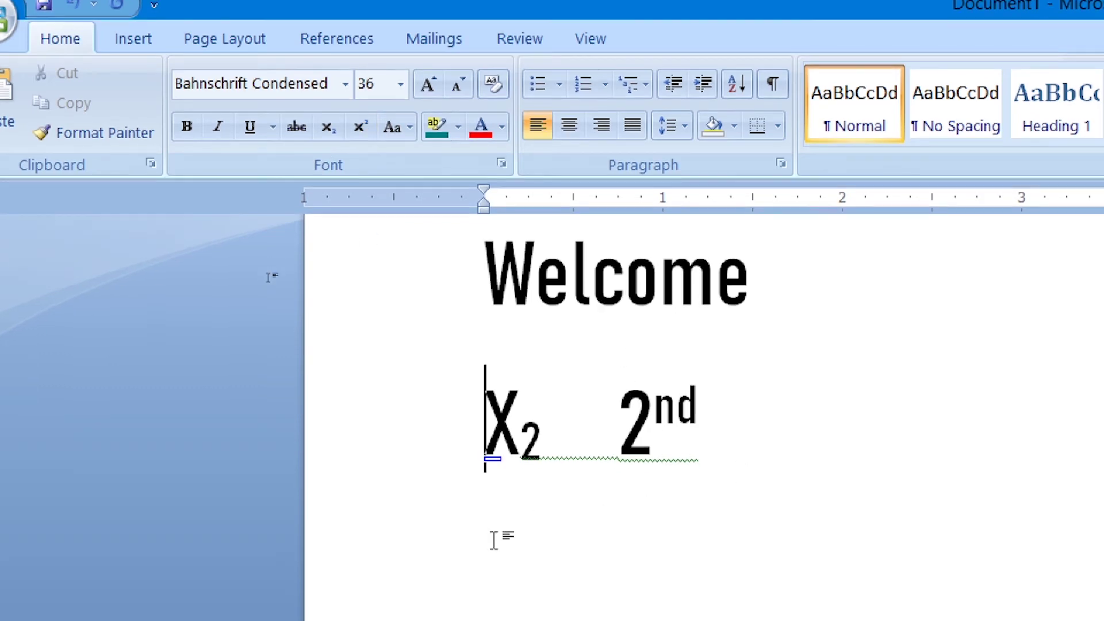
{"action": "left_click", "coordinate": [743, 409]}
{"action": "key", "text": "ctrl+z"}
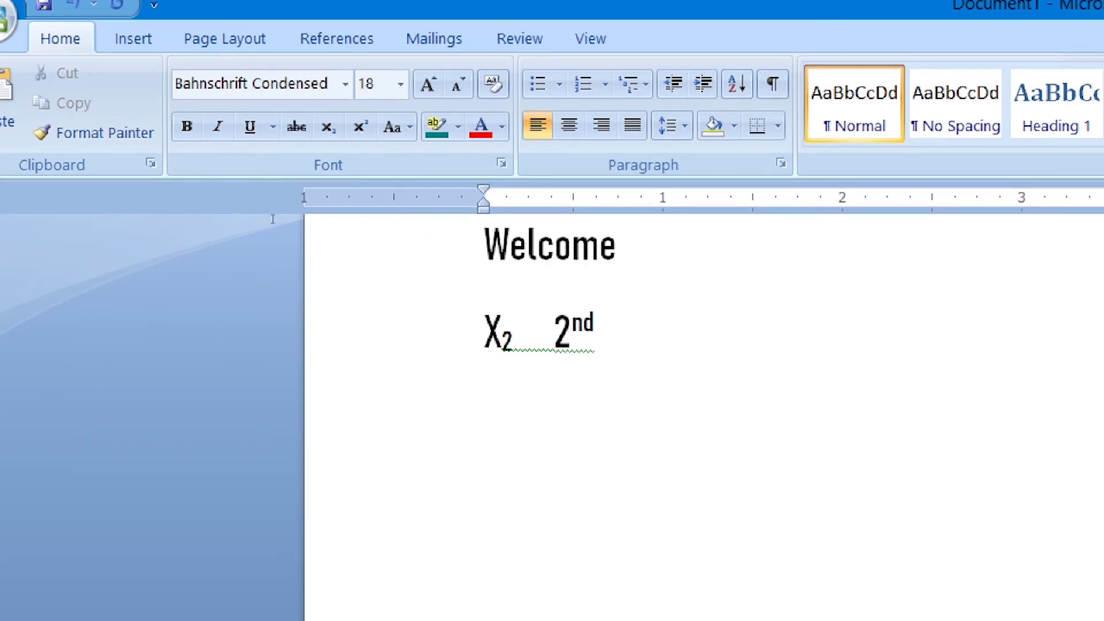
{"action": "type", "text": "We"}
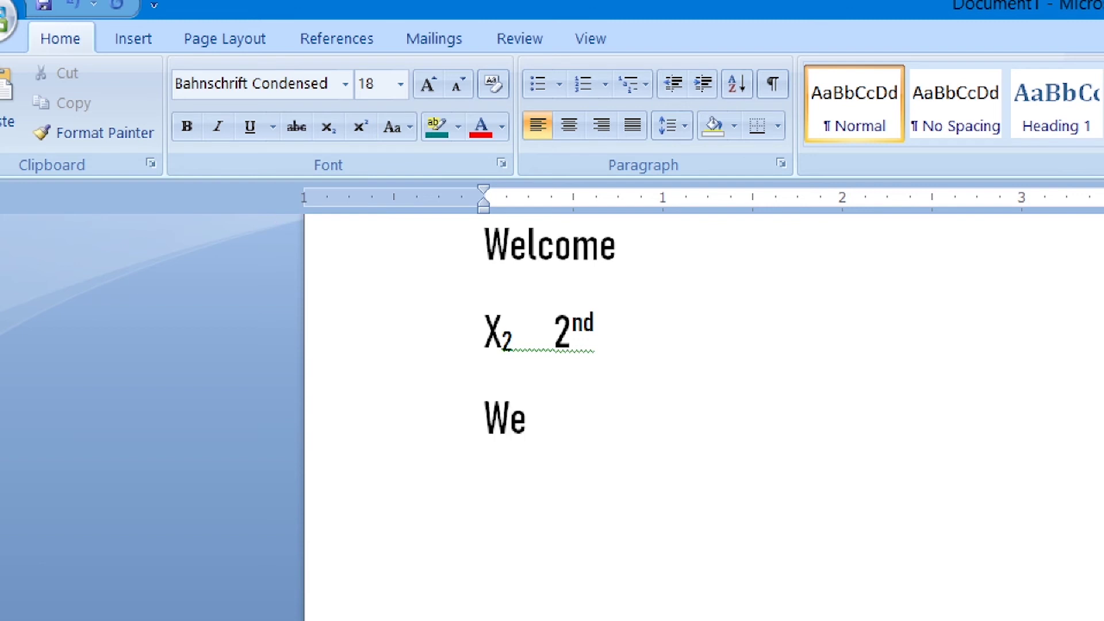
{"action": "type", "text": "lcoe"}
{"action": "key", "text": "BackSpace"}
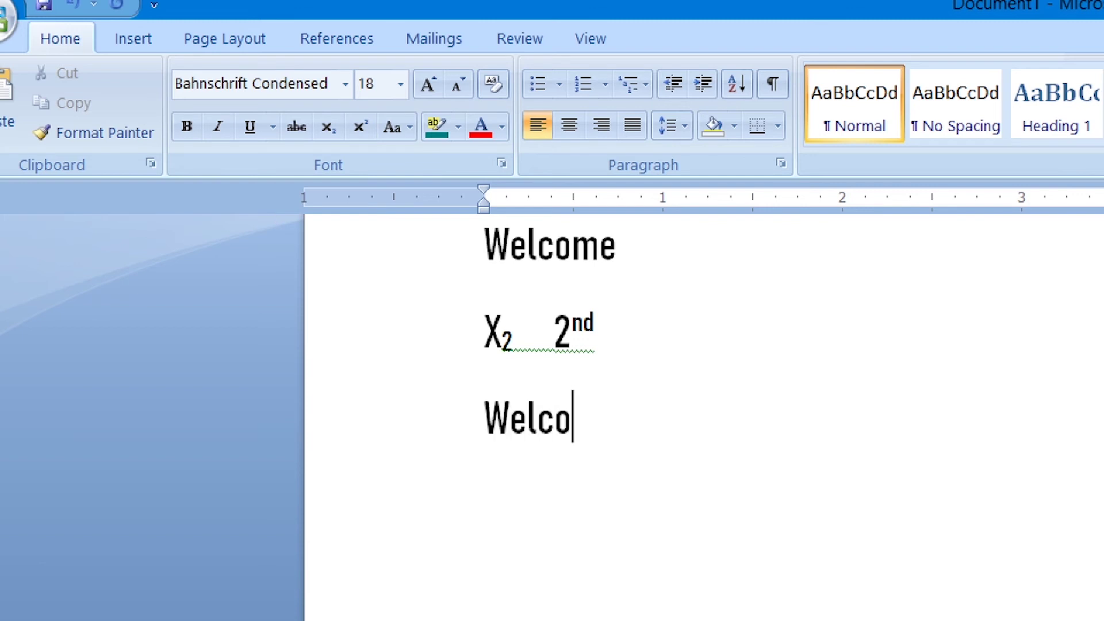
{"action": "type", "text": "me to "}
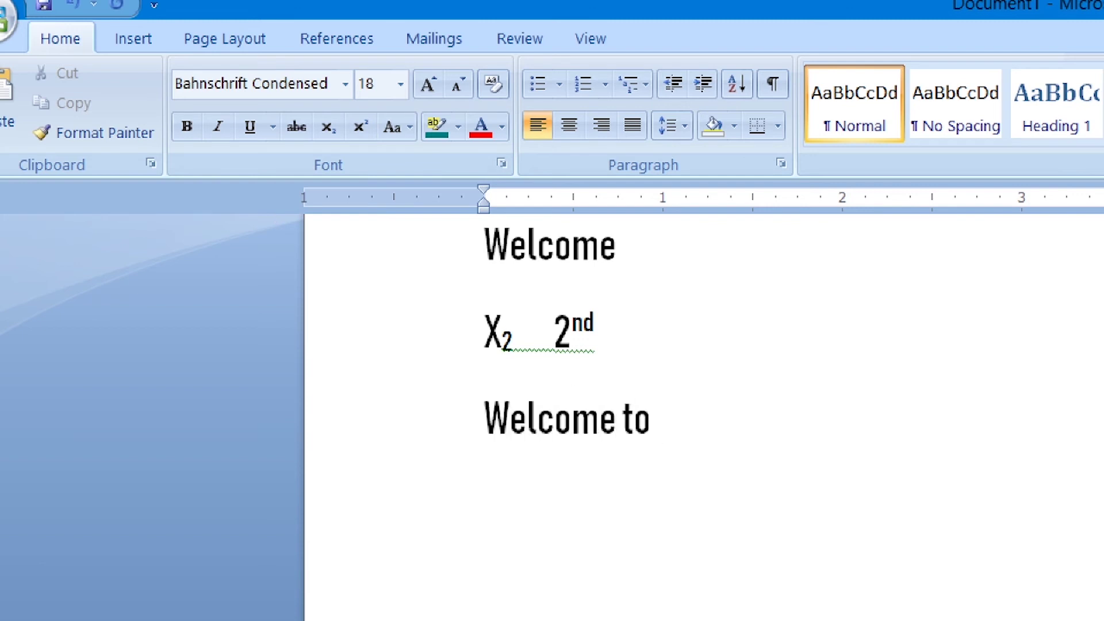
{"action": "type", "text": "micro"}
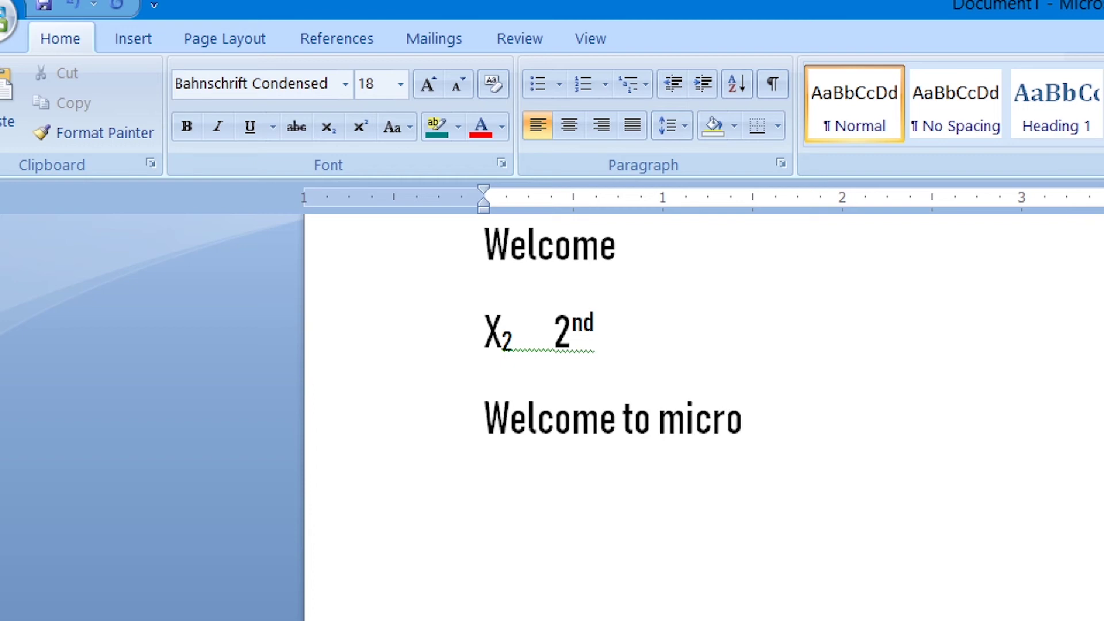
{"action": "type", "text": "soft of"}
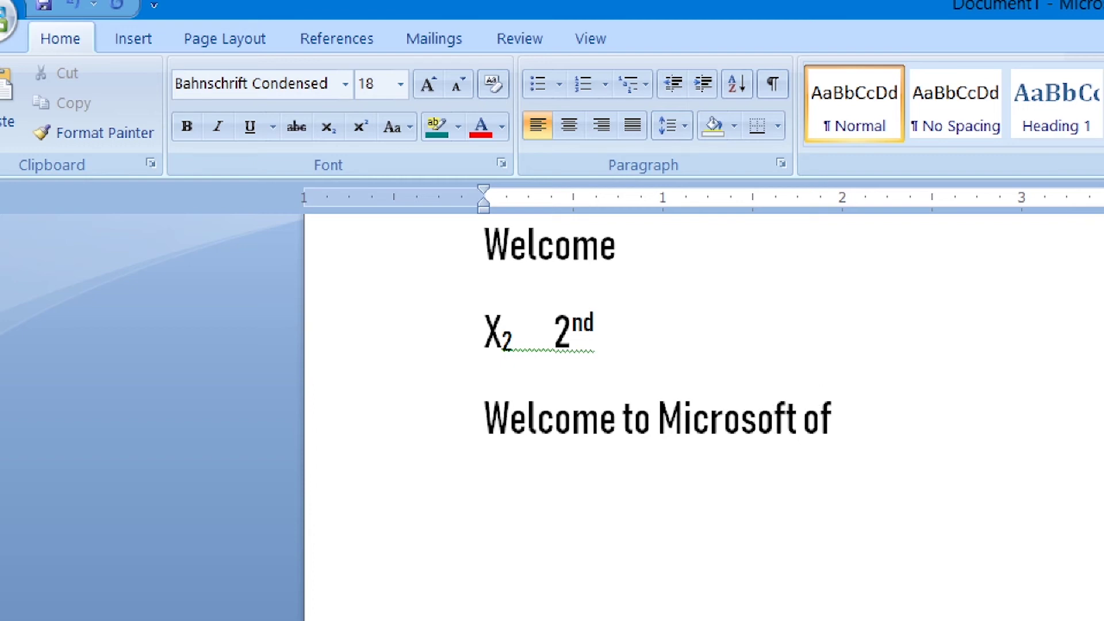
{"action": "type", "text": "fice word"}
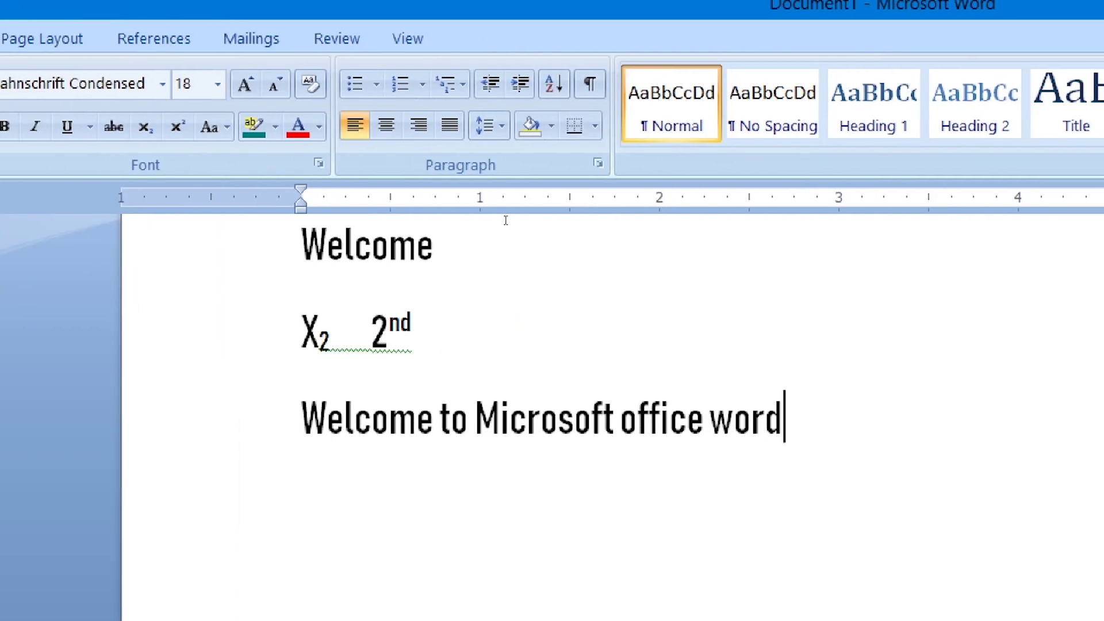
{"action": "left_click_drag", "start_coordinate": [801, 419], "coordinate": [446, 404]}
Reselect the sentence and apply Sentence case, then lowercase
{"action": "left_click", "coordinate": [323, 406]}
{"action": "left_click_drag", "start_coordinate": [293, 409], "coordinate": [785, 424]}
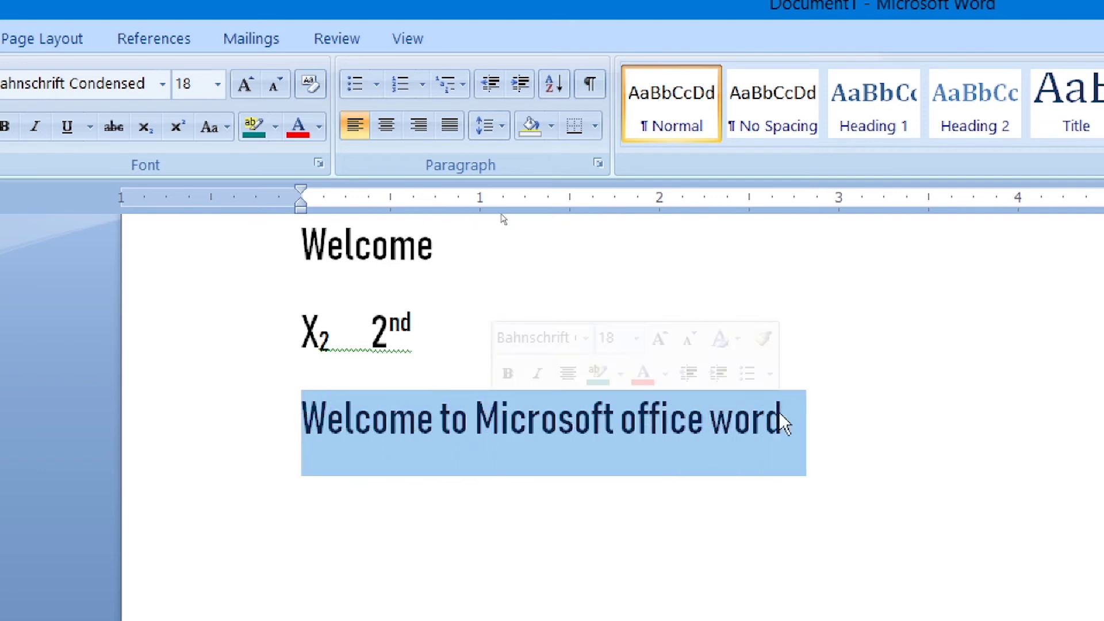
{"action": "left_click", "coordinate": [218, 126]}
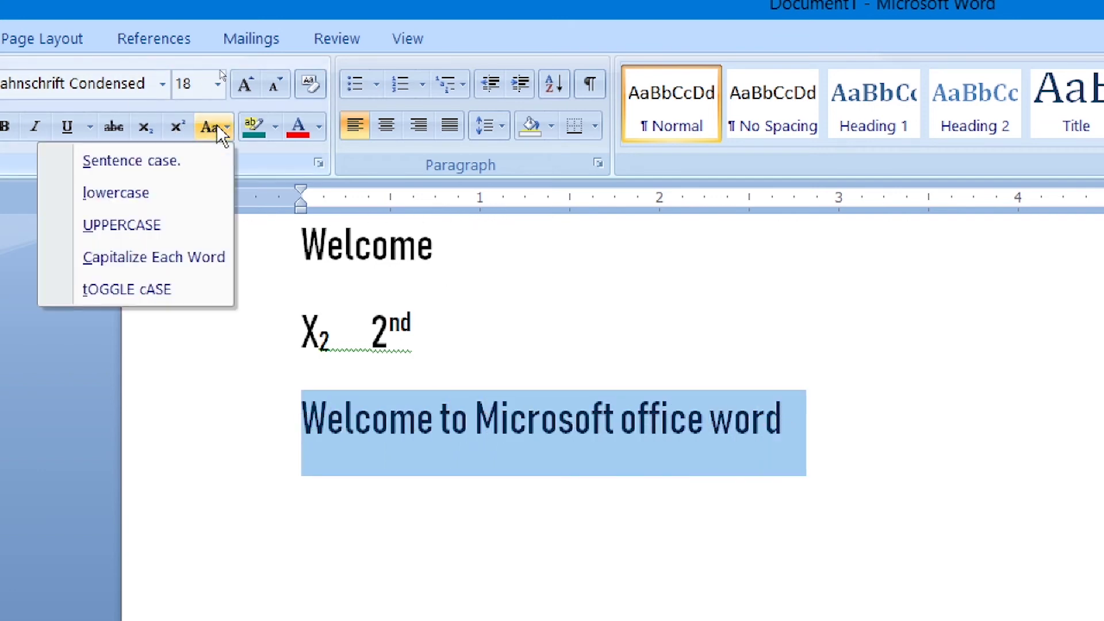
{"action": "left_click", "coordinate": [181, 161]}
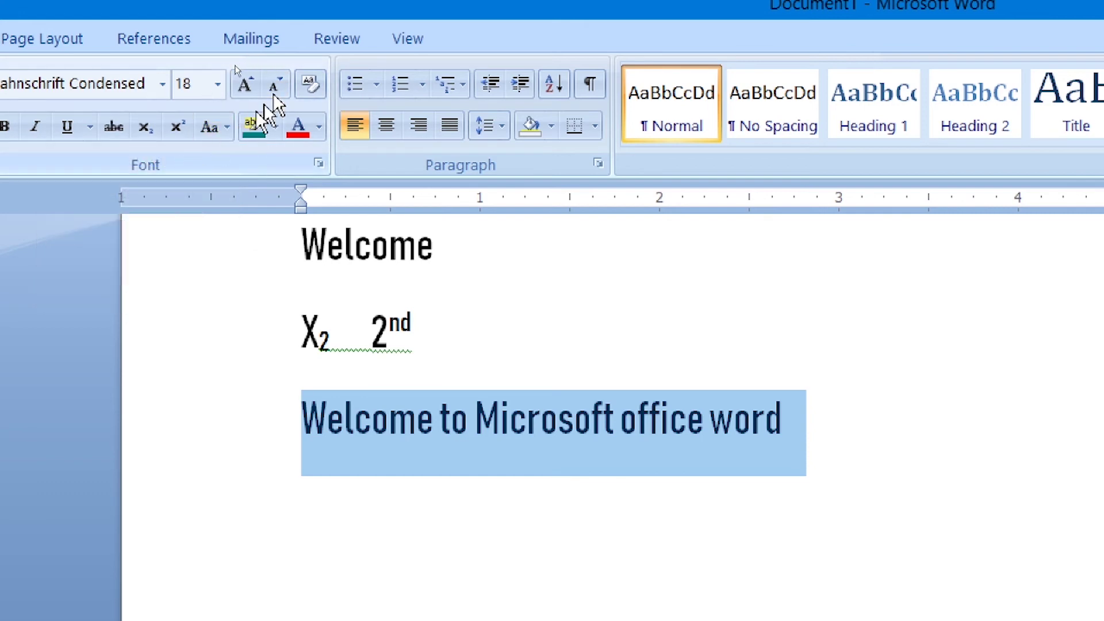
{"action": "left_click", "coordinate": [227, 127]}
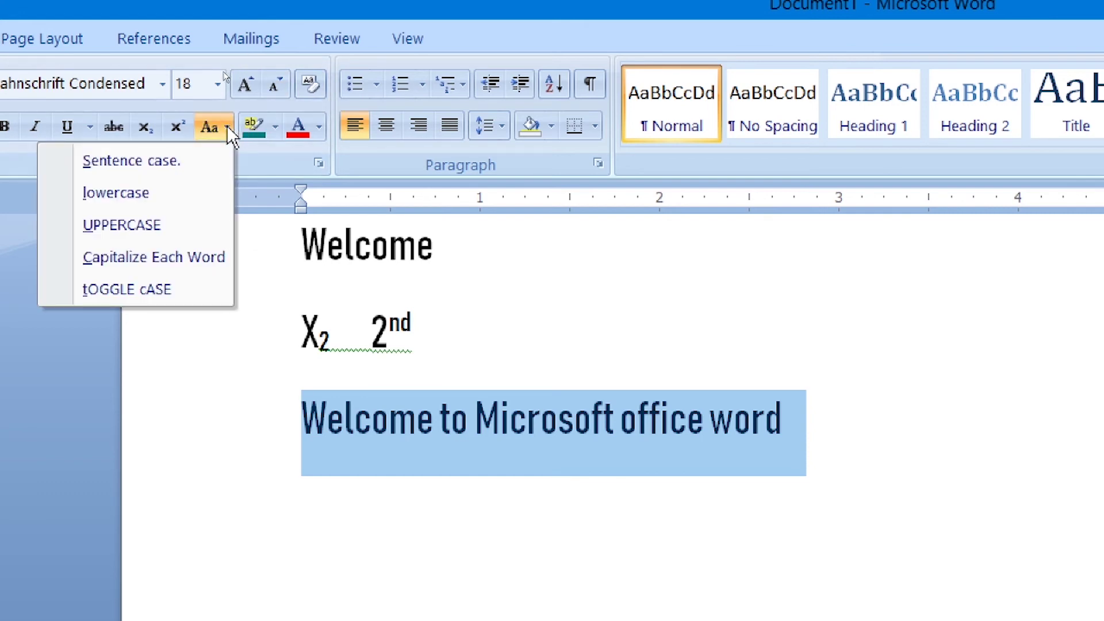
{"action": "left_click", "coordinate": [161, 193]}
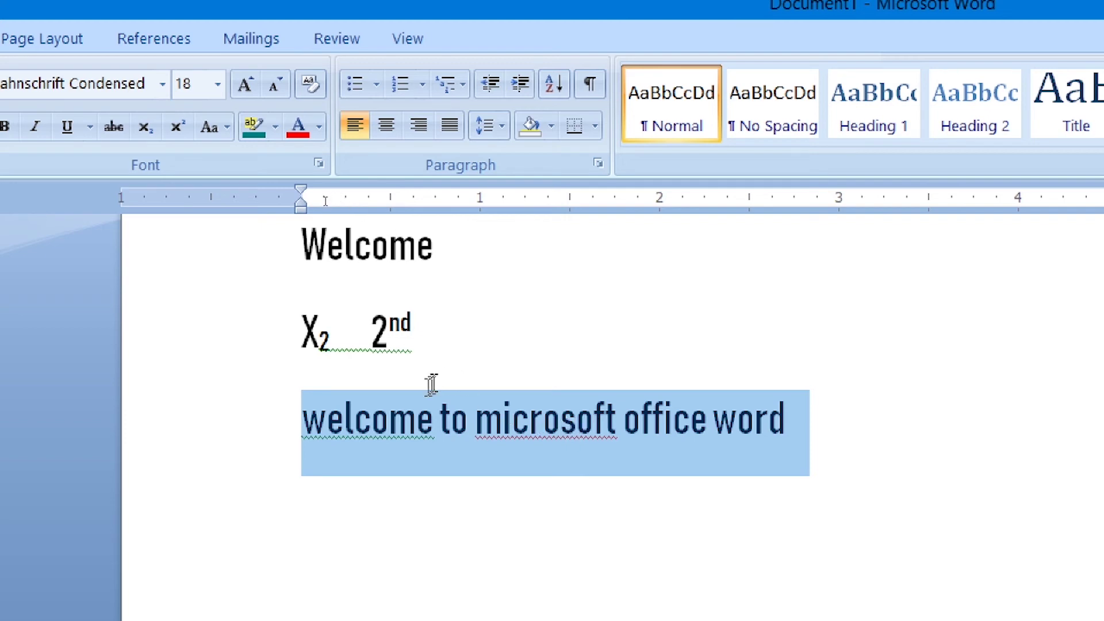
Convert the sentence to UPPERCASE, then to Capitalize Each Word
{"action": "left_click", "coordinate": [213, 126]}
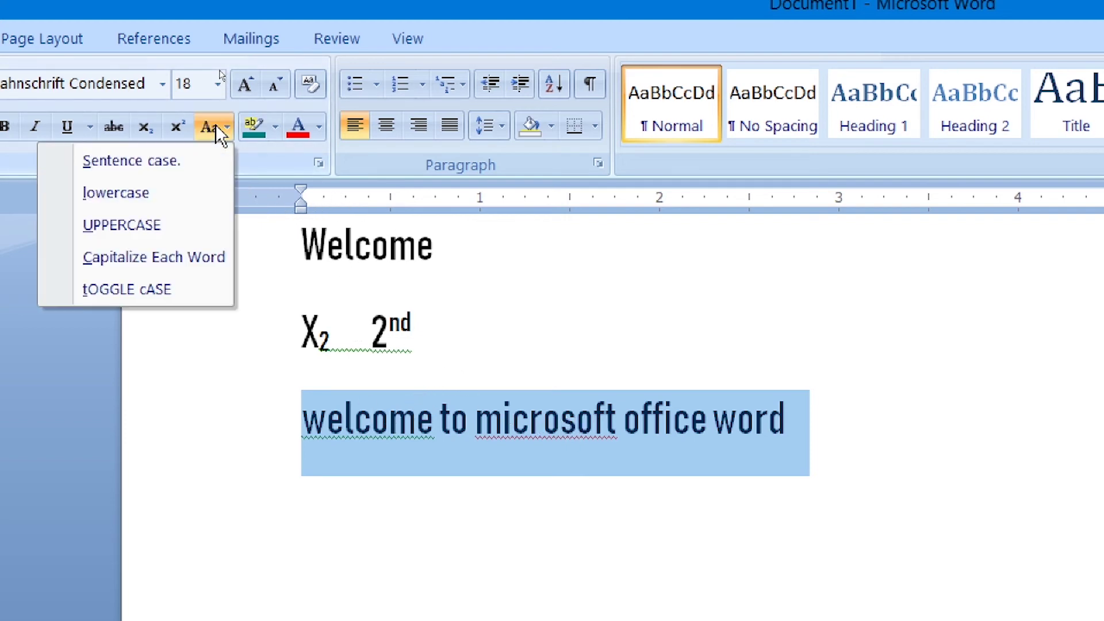
{"action": "left_click", "coordinate": [170, 226]}
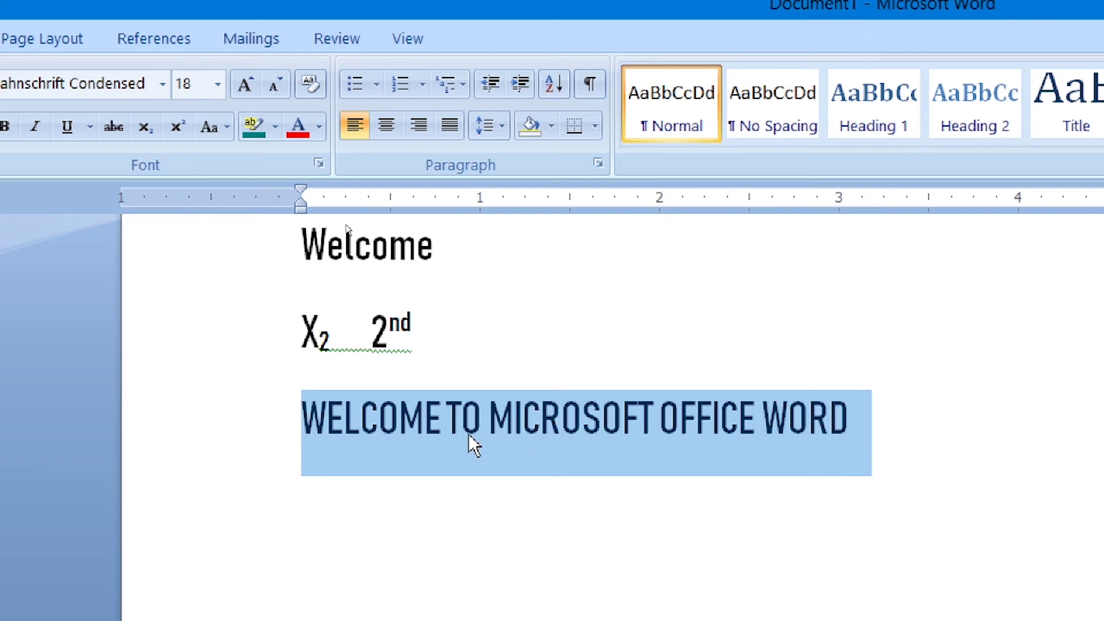
{"action": "left_click", "coordinate": [228, 128]}
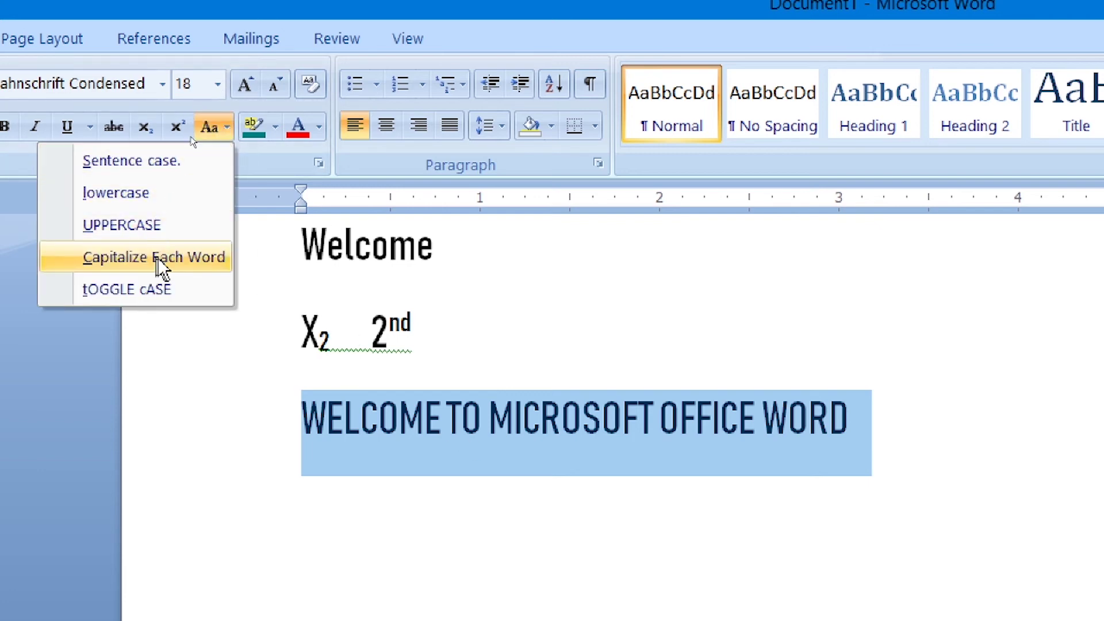
{"action": "left_click", "coordinate": [173, 268]}
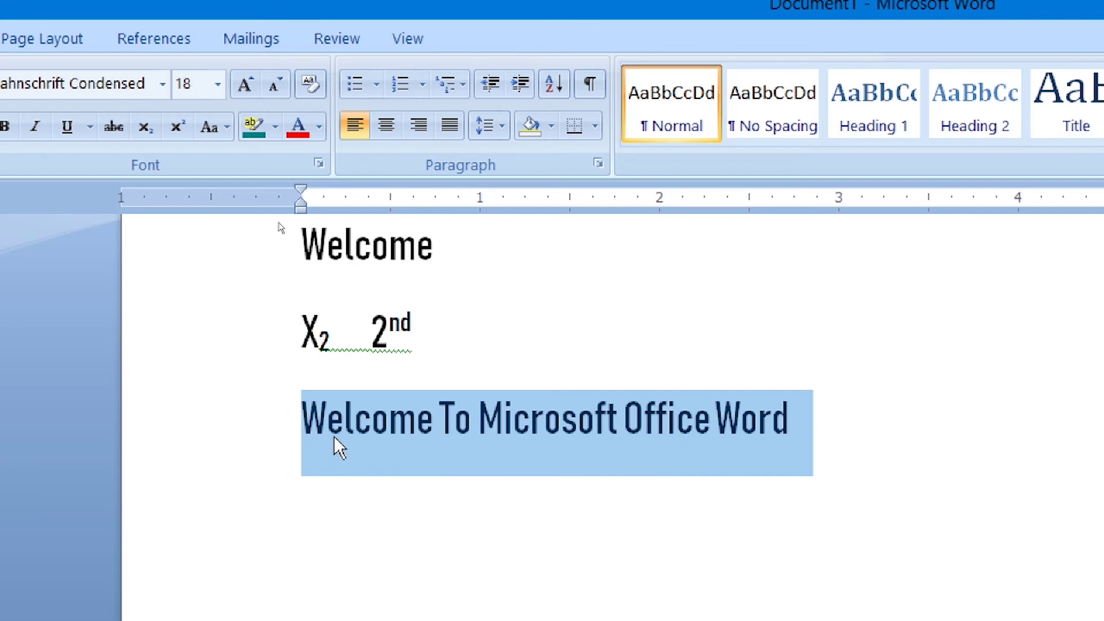
{"action": "double_click", "coordinate": [313, 415]}
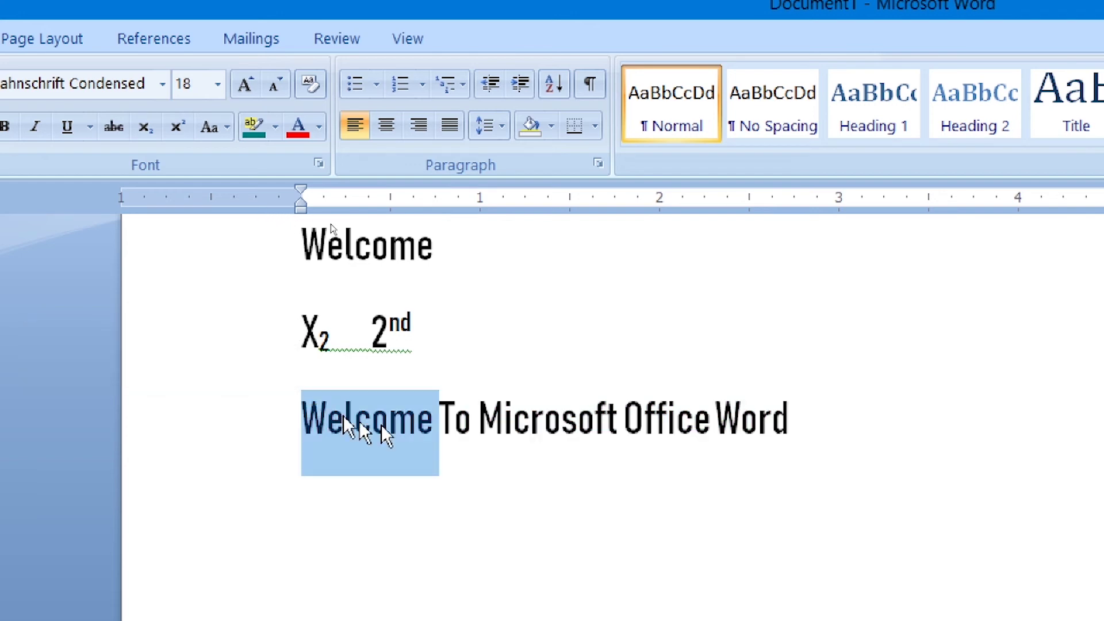
{"action": "double_click", "coordinate": [457, 419]}
{"action": "double_click", "coordinate": [550, 431]}
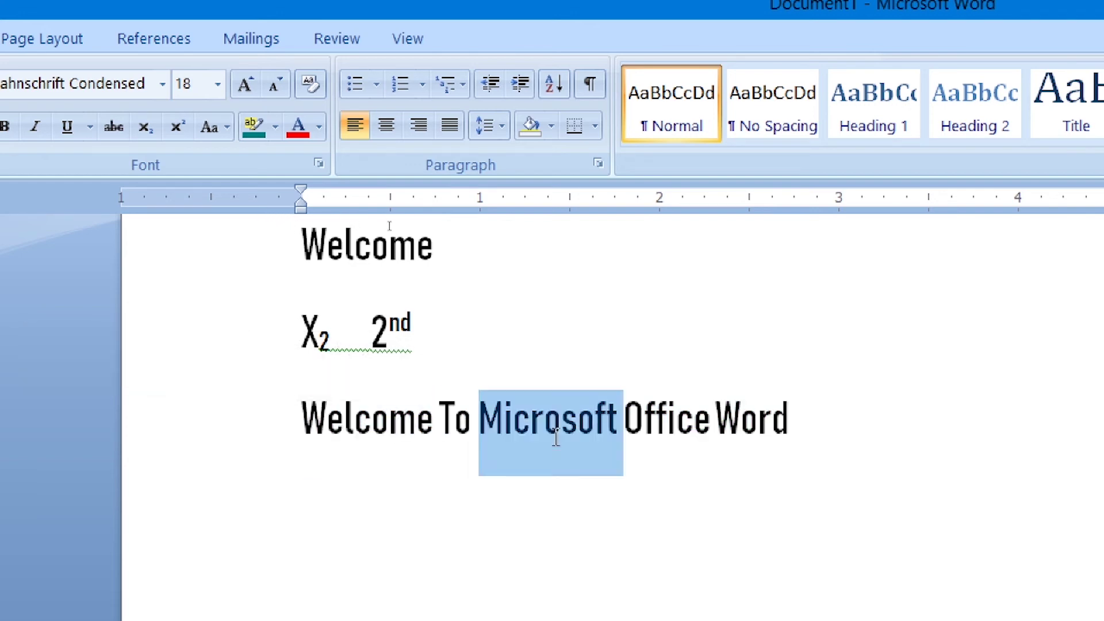
{"action": "double_click", "coordinate": [671, 422]}
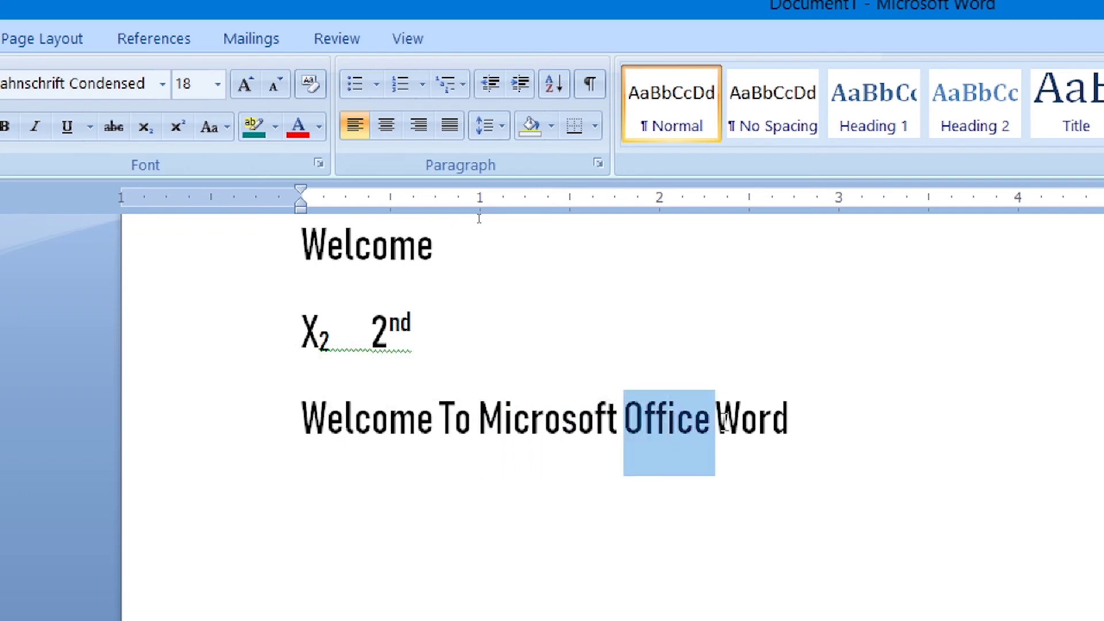
{"action": "double_click", "coordinate": [742, 422]}
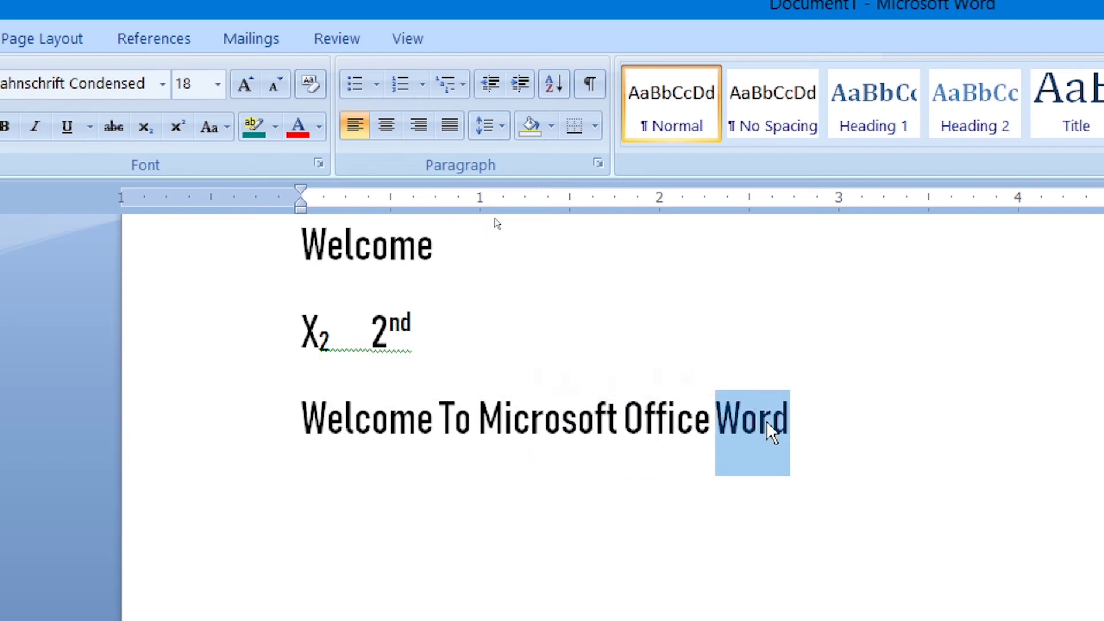
{"action": "left_click", "coordinate": [645, 416]}
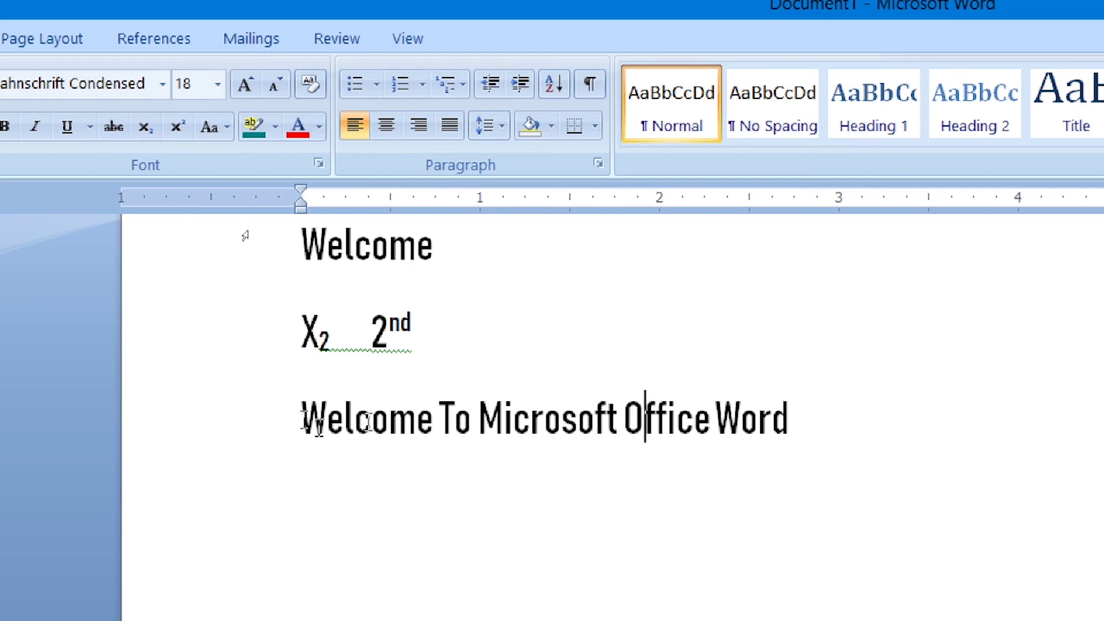
{"action": "left_click_drag", "start_coordinate": [303, 422], "coordinate": [807, 422]}
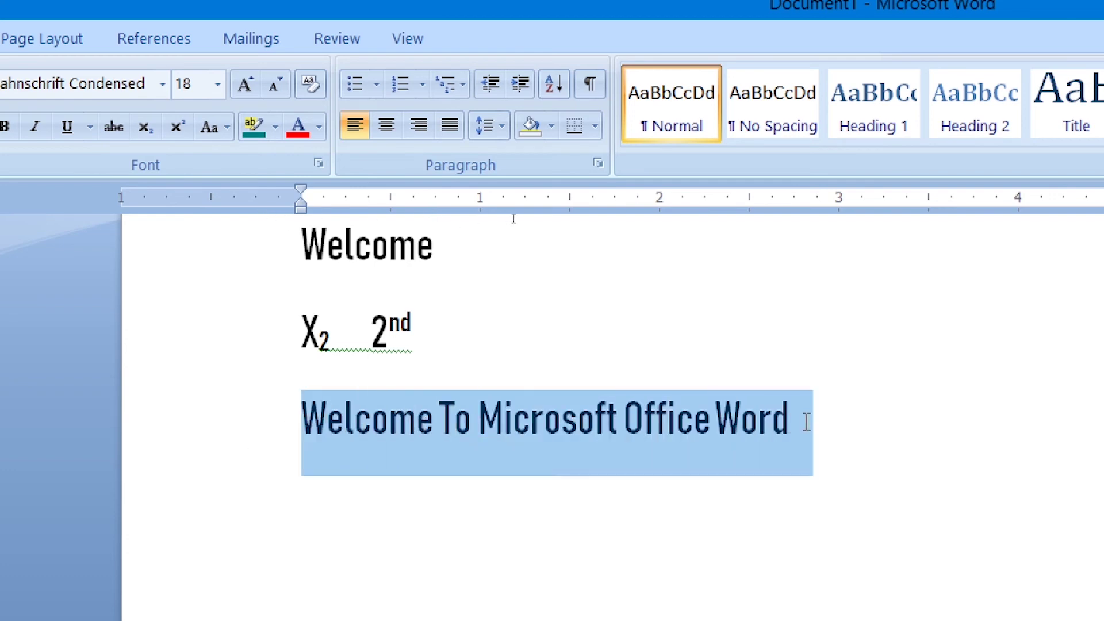
{"action": "left_click", "coordinate": [227, 128]}
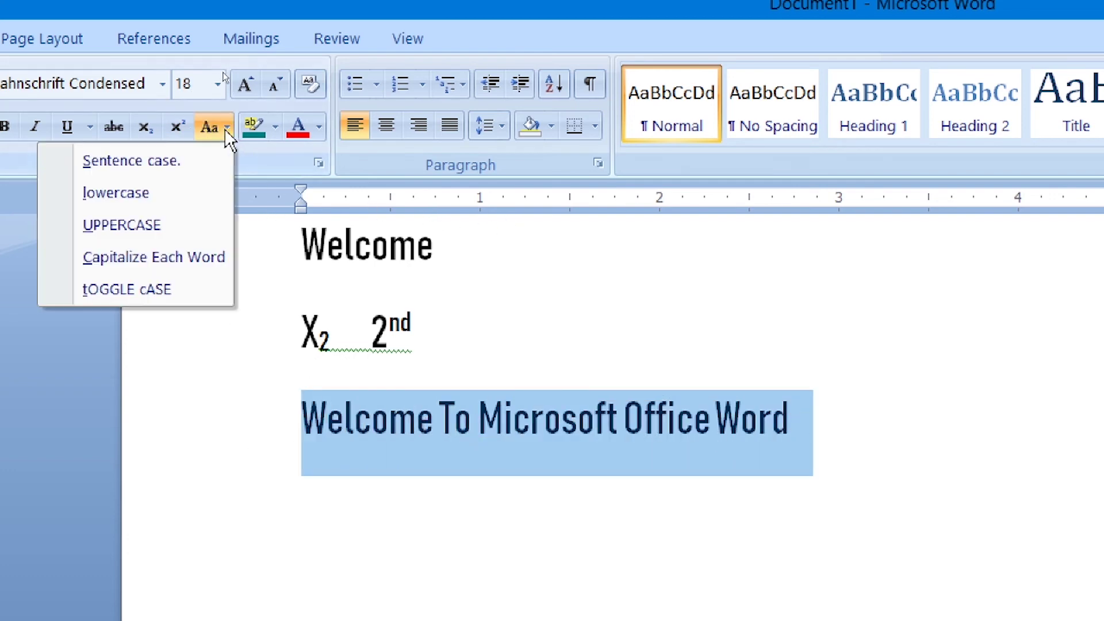
{"action": "left_click", "coordinate": [165, 303]}
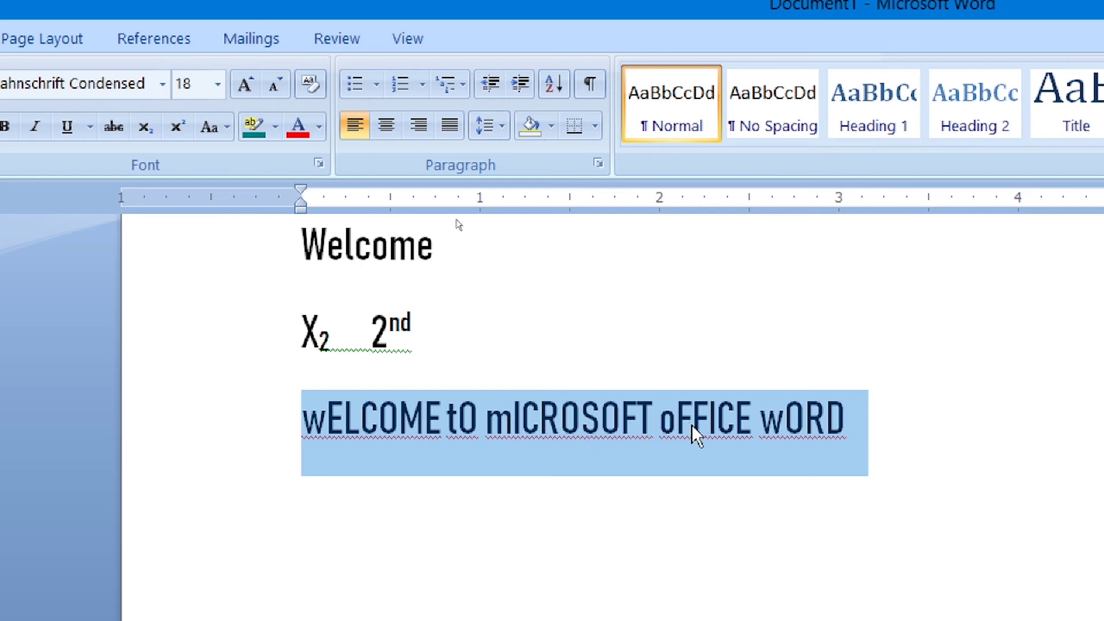
{"action": "left_click", "coordinate": [228, 127]}
{"action": "left_click", "coordinate": [227, 122]}
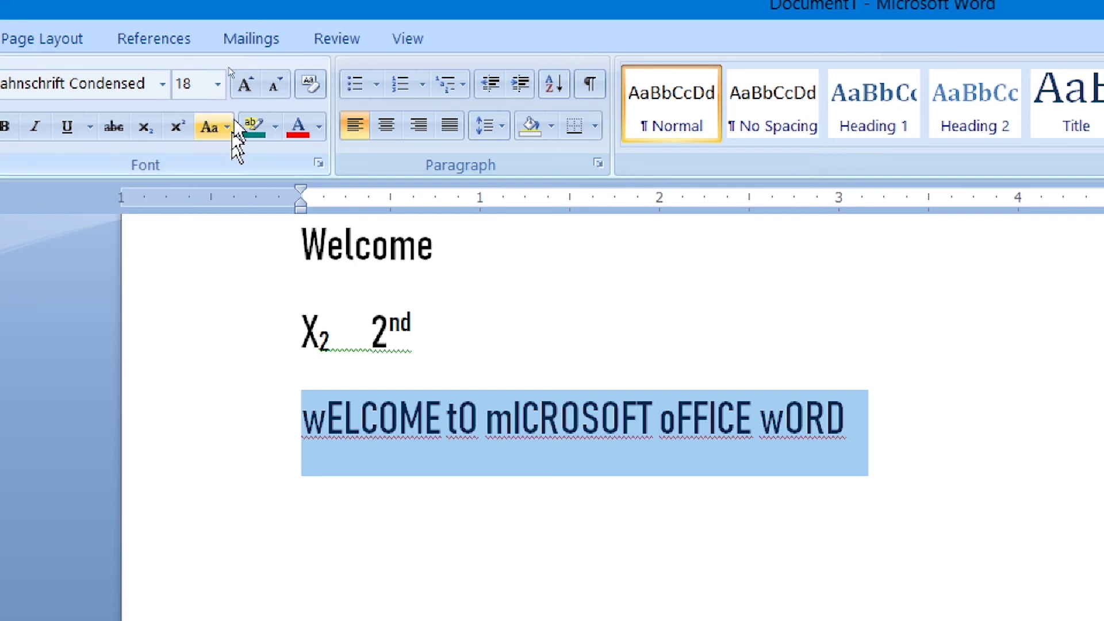
{"action": "left_click", "coordinate": [225, 120]}
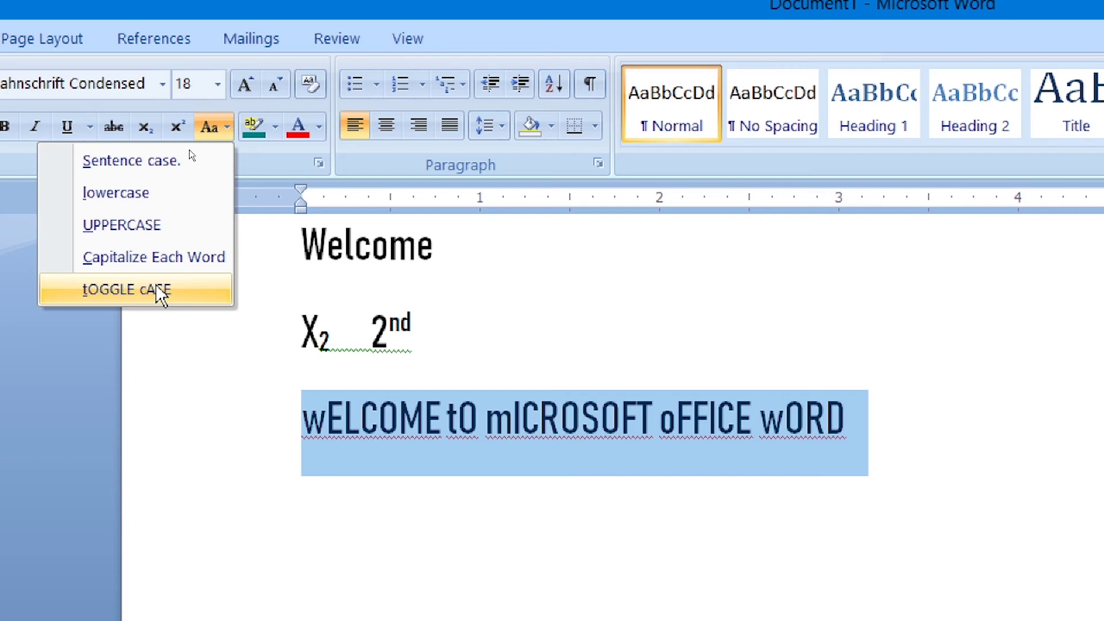
{"action": "left_click", "coordinate": [159, 291]}
{"action": "left_click", "coordinate": [436, 418]}
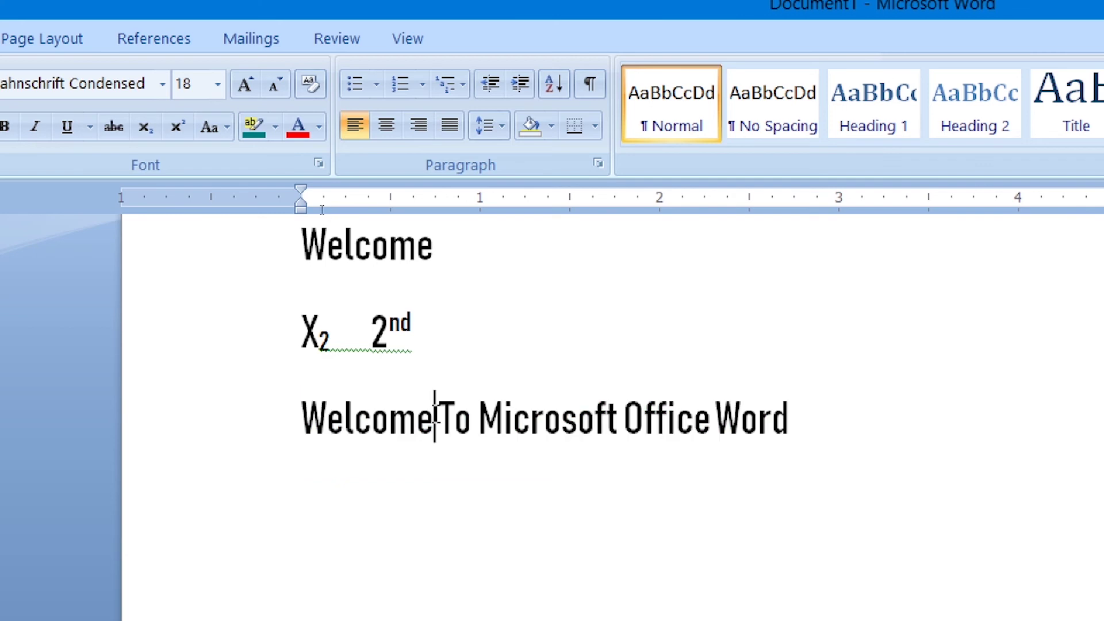
{"action": "left_click", "coordinate": [226, 127]}
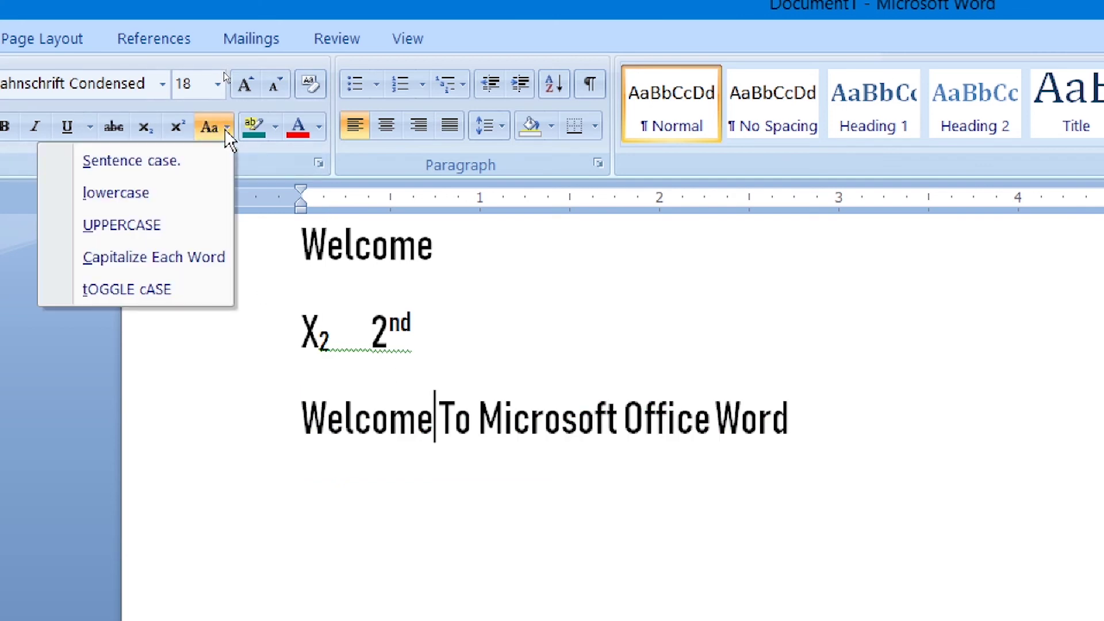
{"action": "left_click", "coordinate": [226, 127]}
{"action": "left_click", "coordinate": [439, 418]}
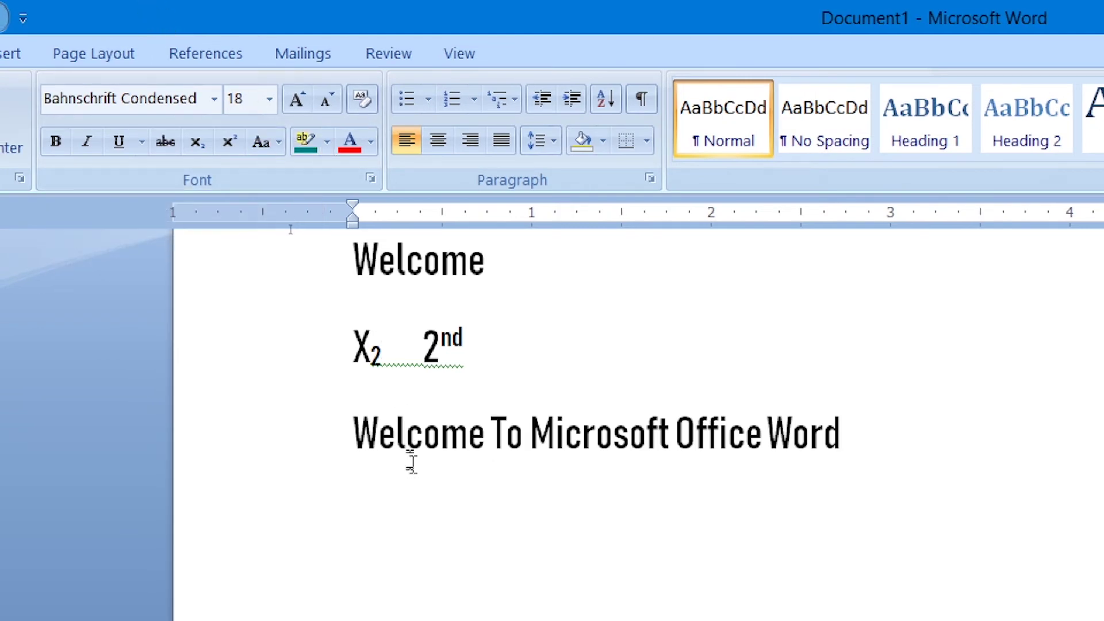
Select the word Welcome at the start of the sentence and highlight it teal
{"action": "left_click", "coordinate": [408, 443]}
{"action": "left_click_drag", "start_coordinate": [353, 431], "coordinate": [486, 427]}
{"action": "left_click", "coordinate": [485, 429]}
{"action": "key", "text": "Home"}
{"action": "double_click", "coordinate": [403, 431]}
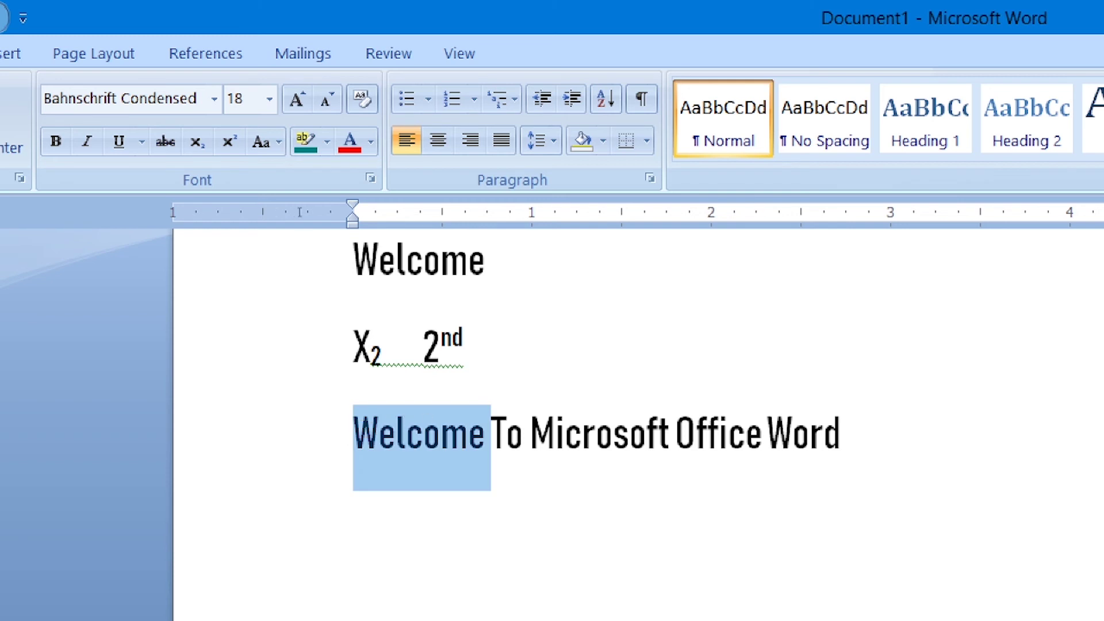
{"action": "left_click", "coordinate": [308, 141]}
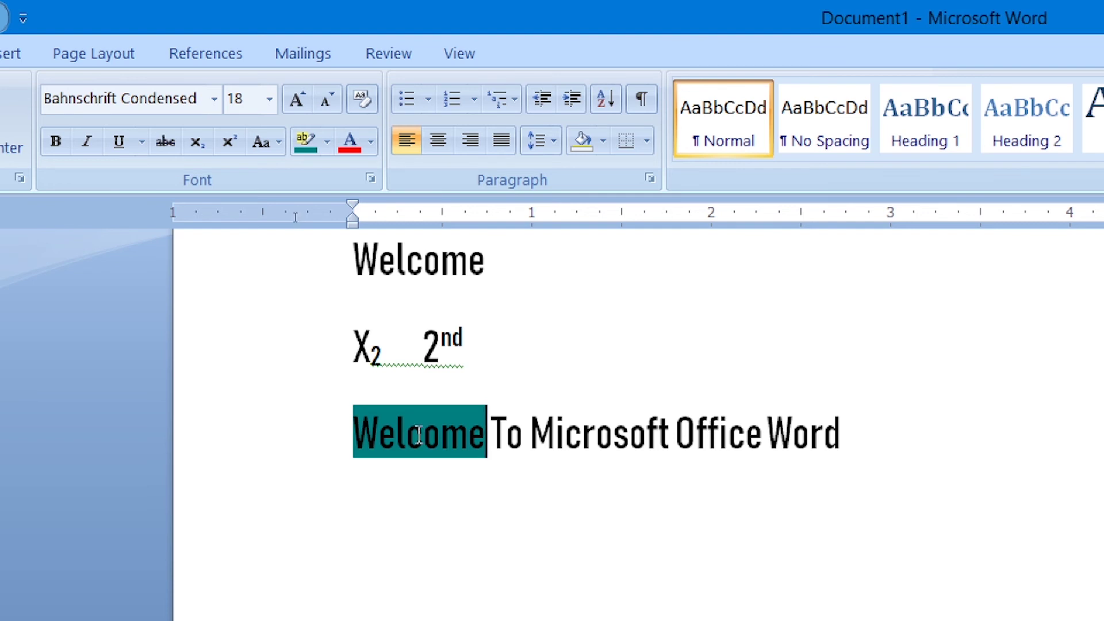
Choose Red as the highlight colour and turn on highlighter mode
{"action": "left_click", "coordinate": [326, 143]}
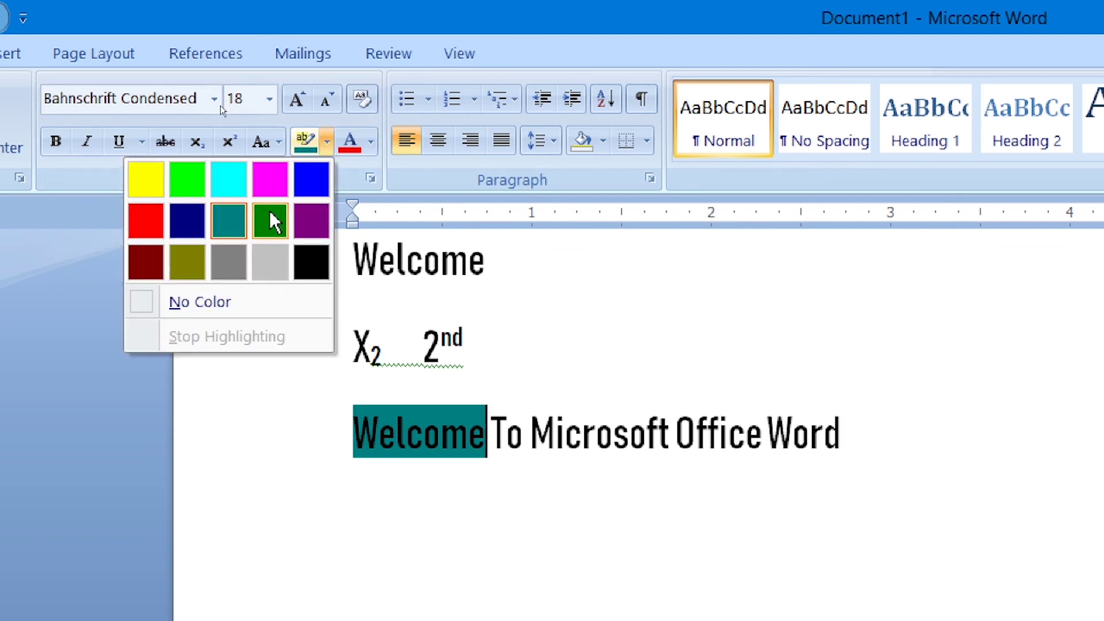
{"action": "left_click", "coordinate": [145, 215]}
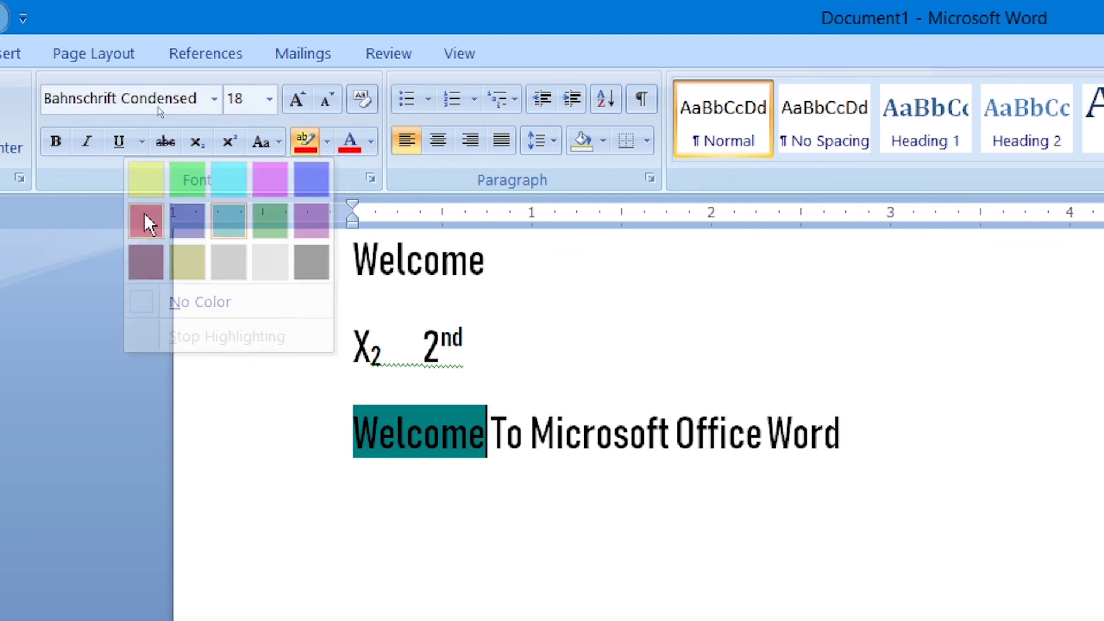
{"action": "left_click", "coordinate": [302, 147]}
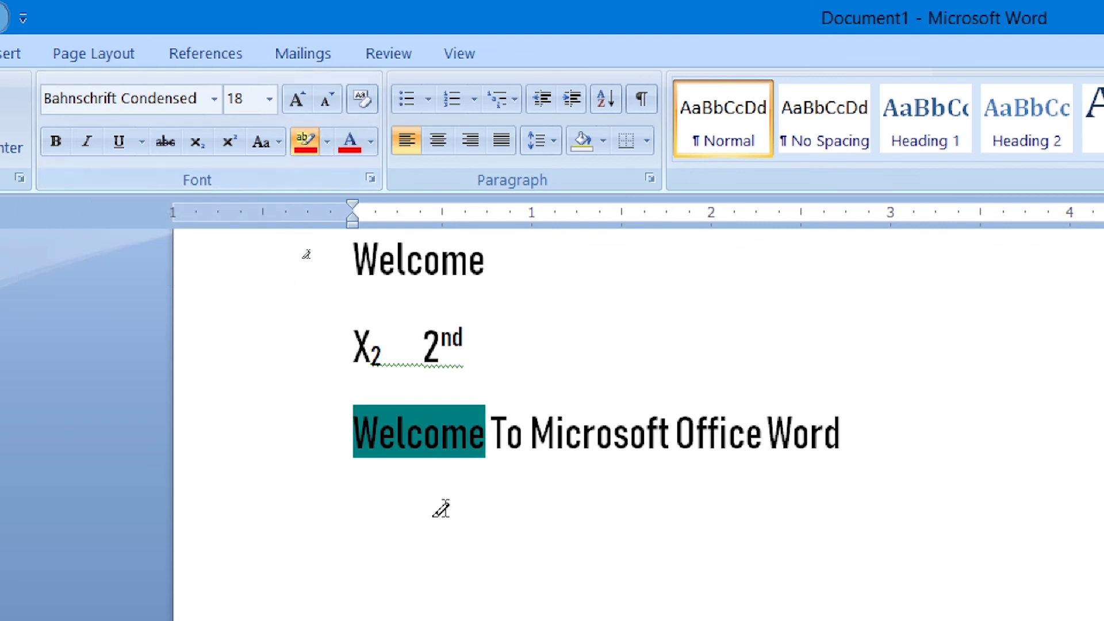
Highlight the whole line 'Welcome To Microsoft Office Word' in red
{"action": "triple_click", "coordinate": [429, 438]}
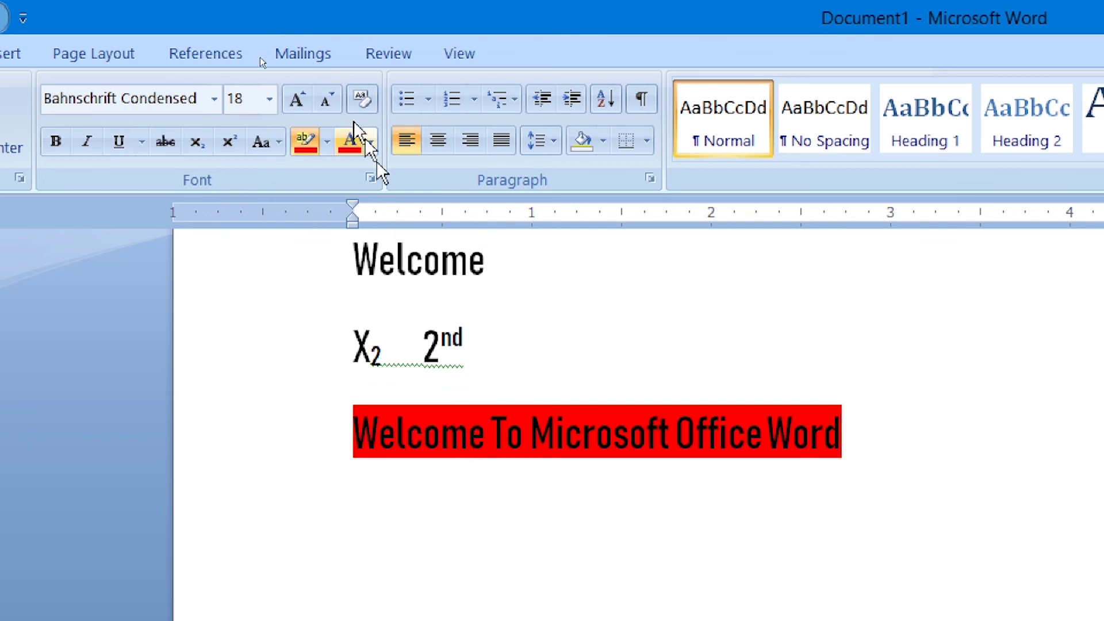
{"action": "left_click", "coordinate": [454, 434]}
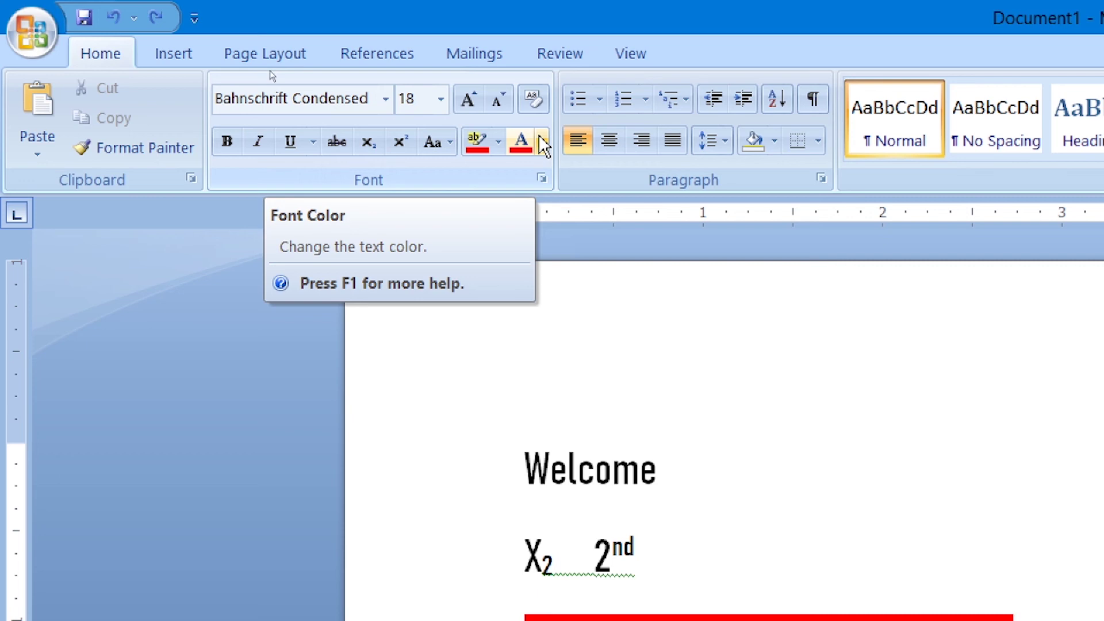
Change the font colour of the first-line Welcome to Light Green
{"action": "triple_click", "coordinate": [556, 473]}
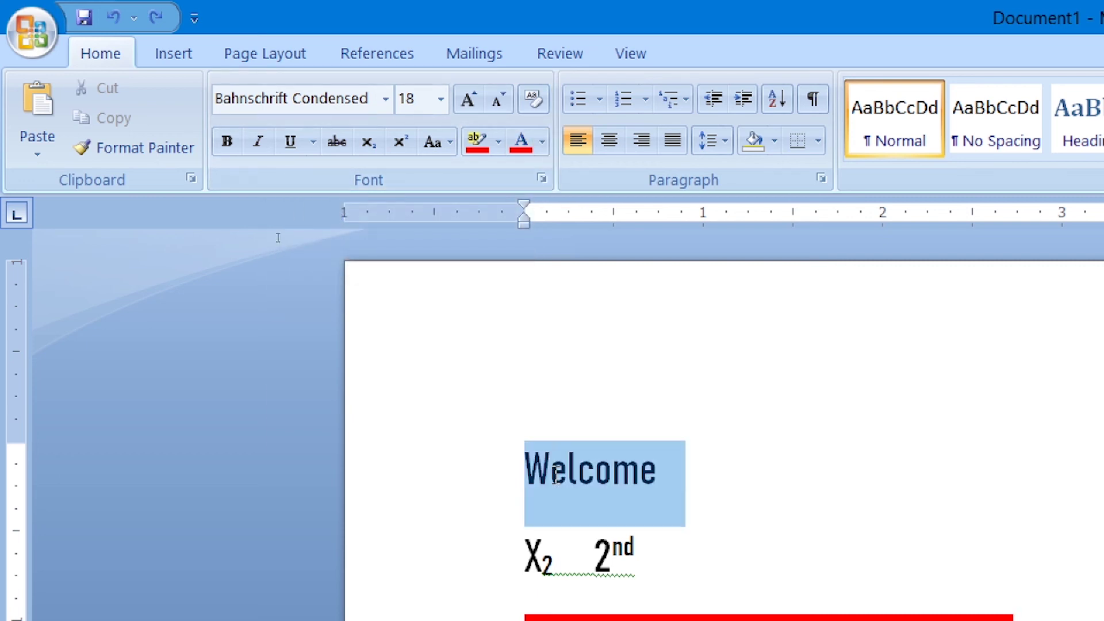
{"action": "left_click", "coordinate": [542, 142]}
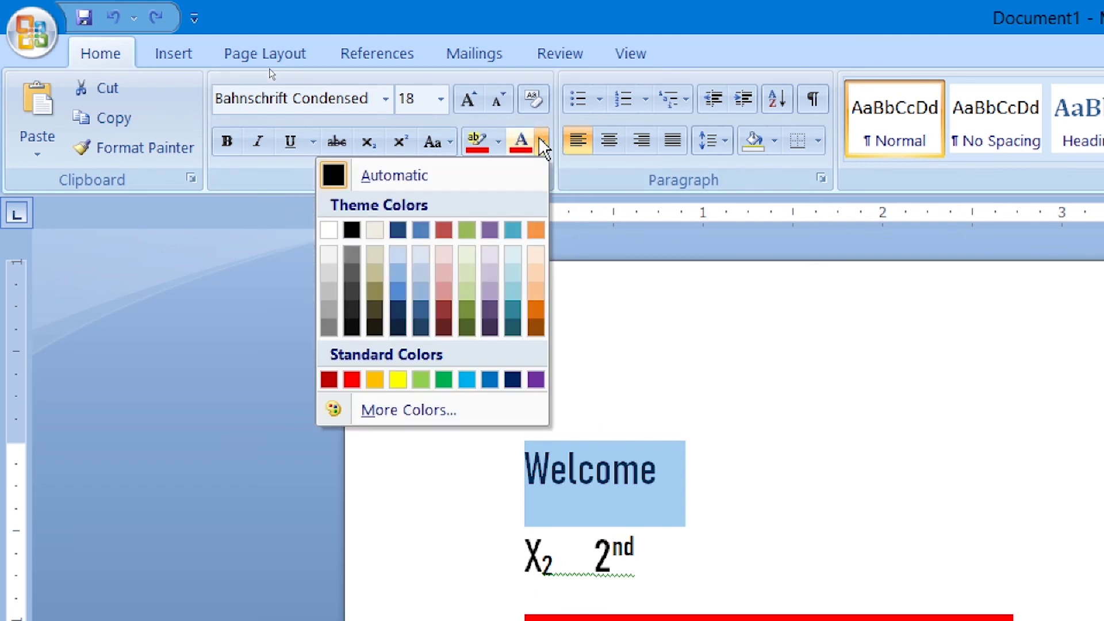
{"action": "left_click", "coordinate": [424, 383]}
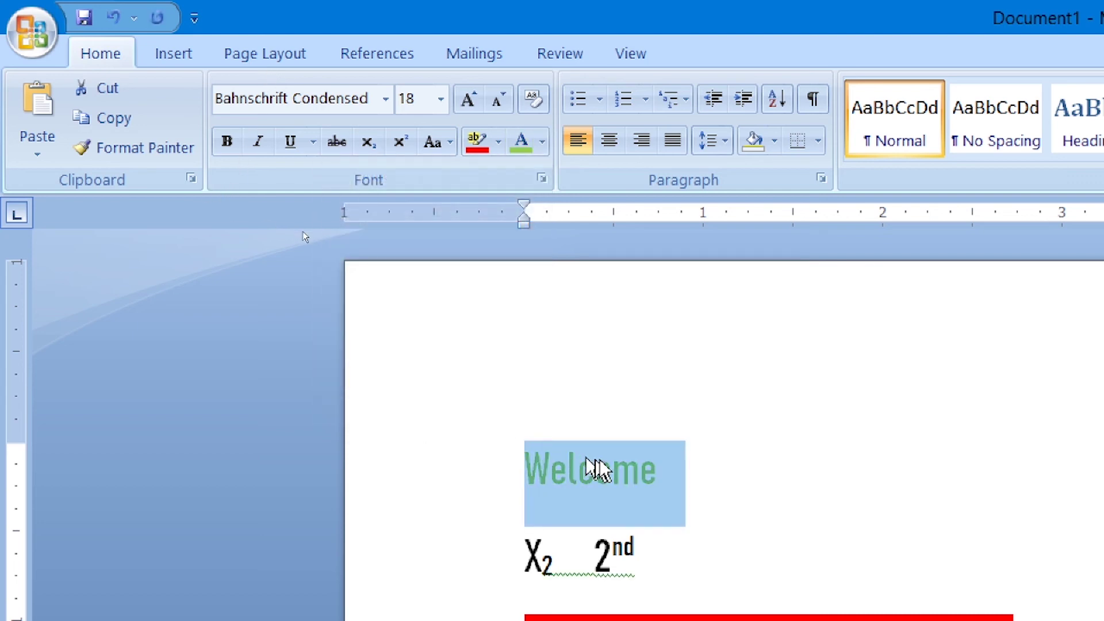
{"action": "left_click", "coordinate": [614, 470]}
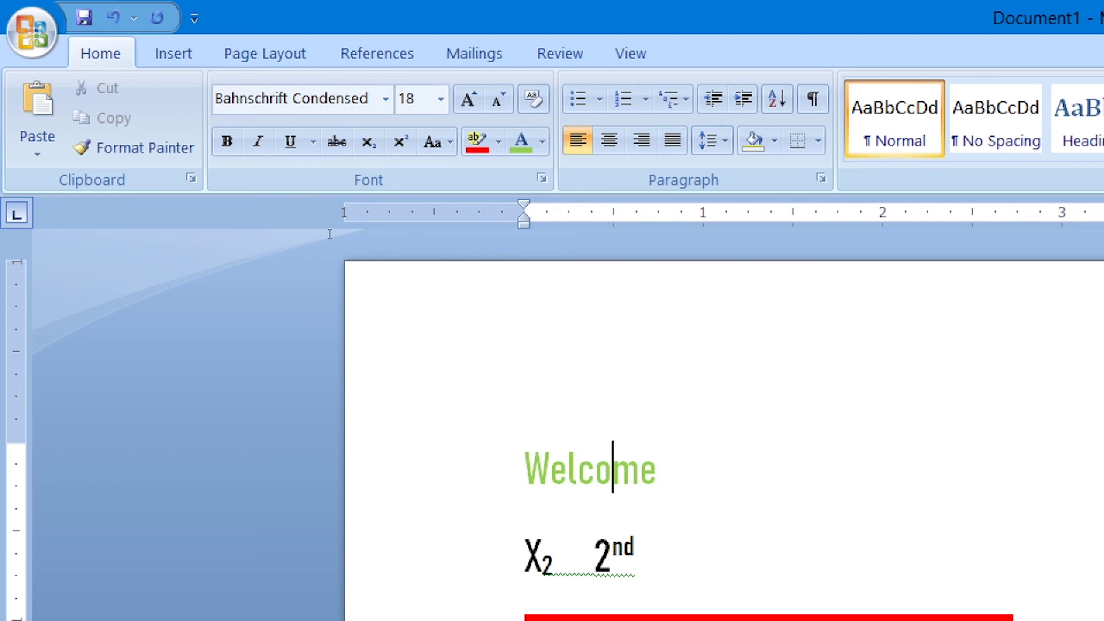
Move the insertion point down into the red-highlighted sentence
{"action": "left_click", "coordinate": [667, 468]}
{"action": "scroll", "coordinate": [656, 454], "scroll_direction": "down", "scroll_amount": 3}
{"action": "left_click", "coordinate": [642, 437]}
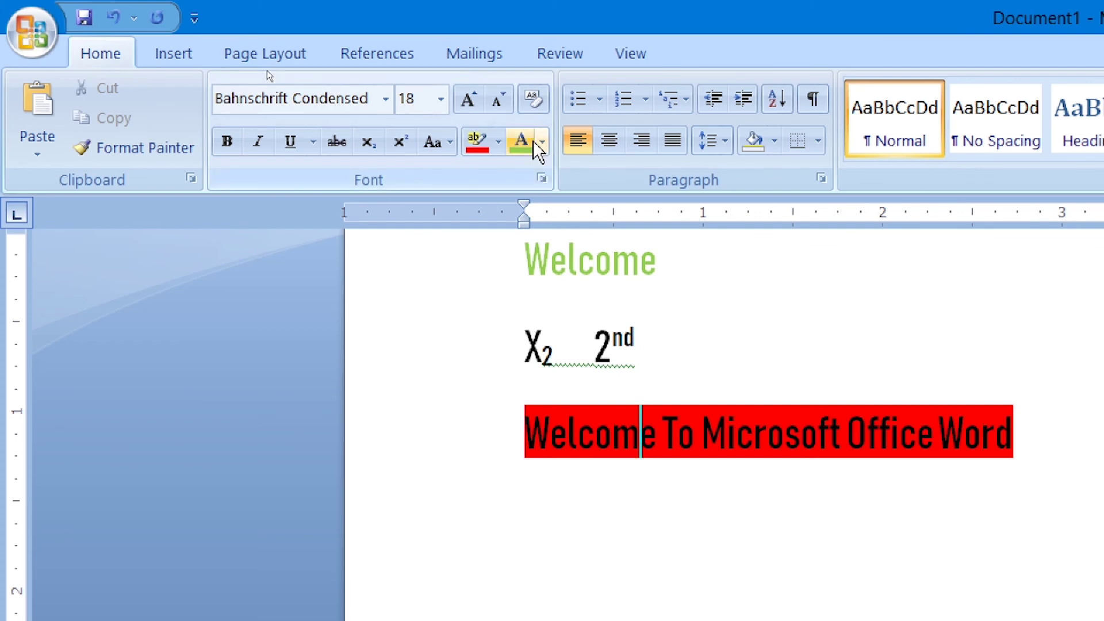
{"action": "left_click", "coordinate": [575, 248]}
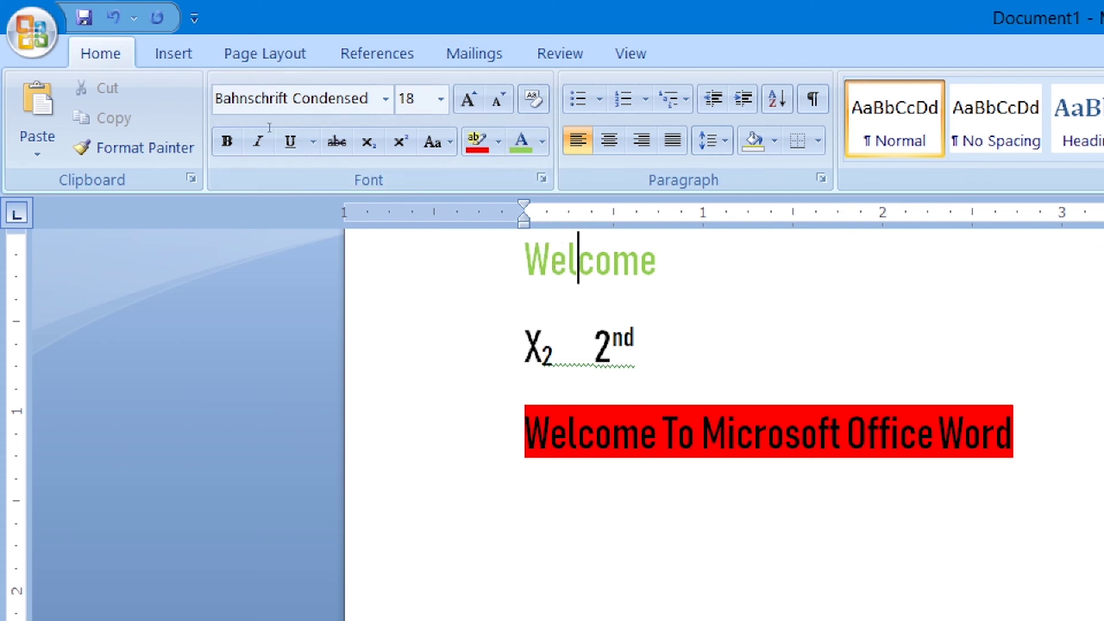
{"action": "key", "text": "Home"}
{"action": "key", "text": "Down"}
{"action": "key", "text": "Down"}
Set the font colour of the red-highlighted sentence to White
{"action": "mouse_move", "coordinate": [526, 431]}
{"action": "left_mouse_down"}
{"action": "mouse_move", "coordinate": [619, 423]}
{"action": "mouse_move", "coordinate": [1015, 457]}
{"action": "left_mouse_up"}
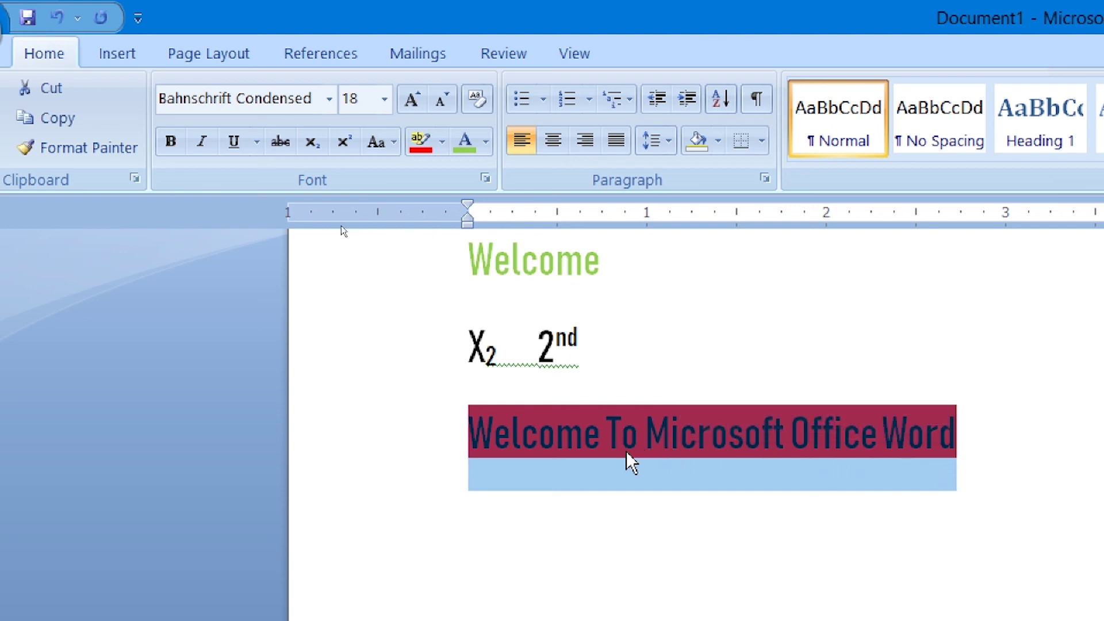
{"action": "left_click", "coordinate": [486, 144]}
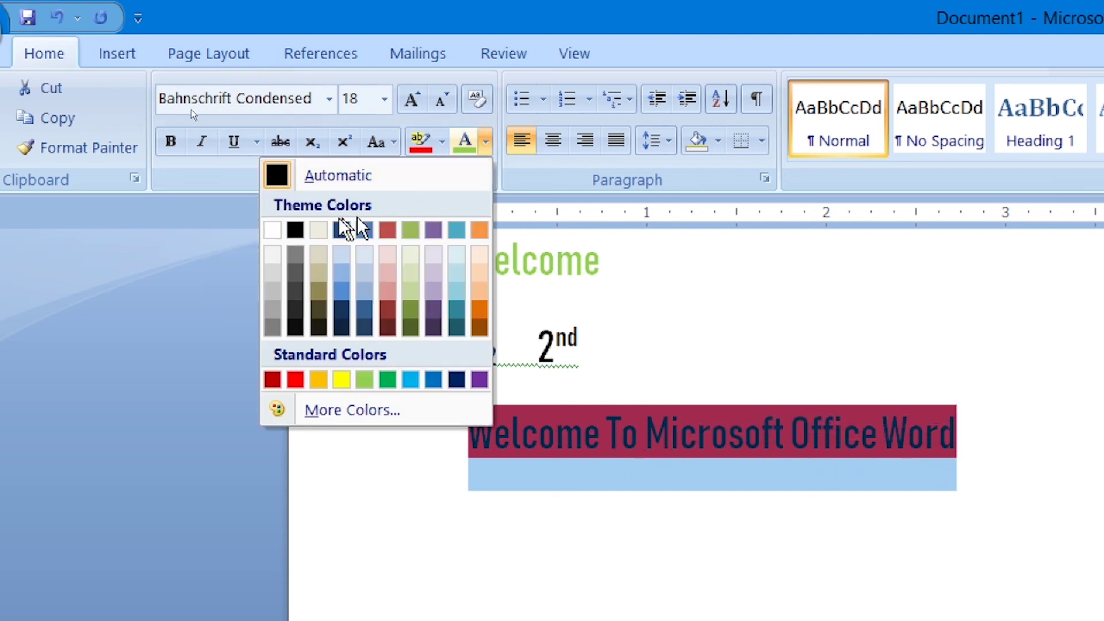
{"action": "left_click", "coordinate": [275, 230]}
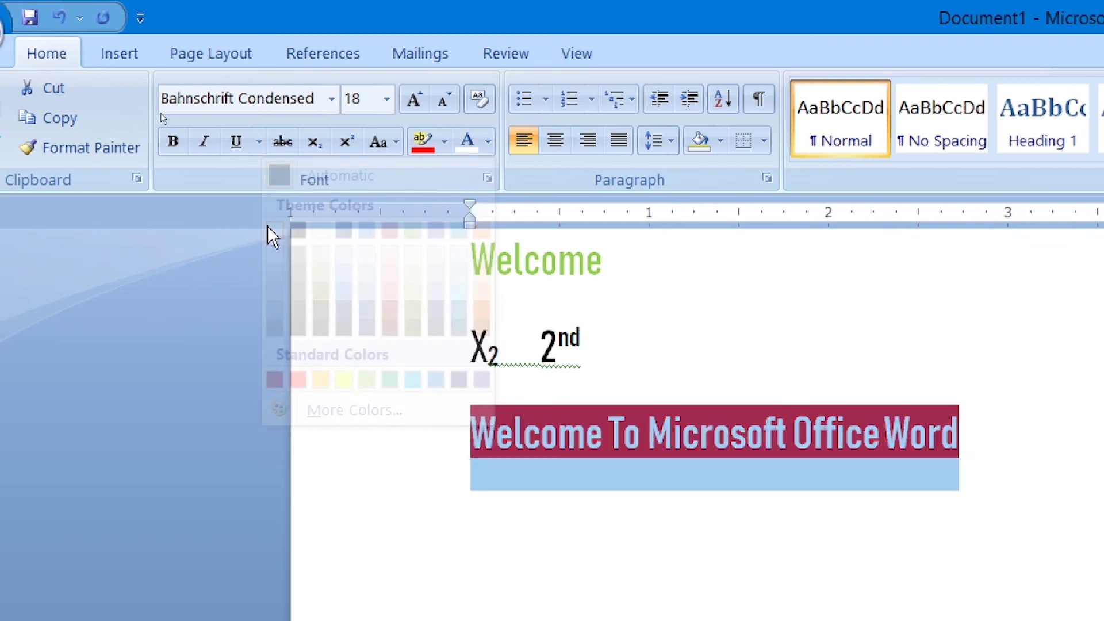
{"action": "double_click", "coordinate": [683, 443]}
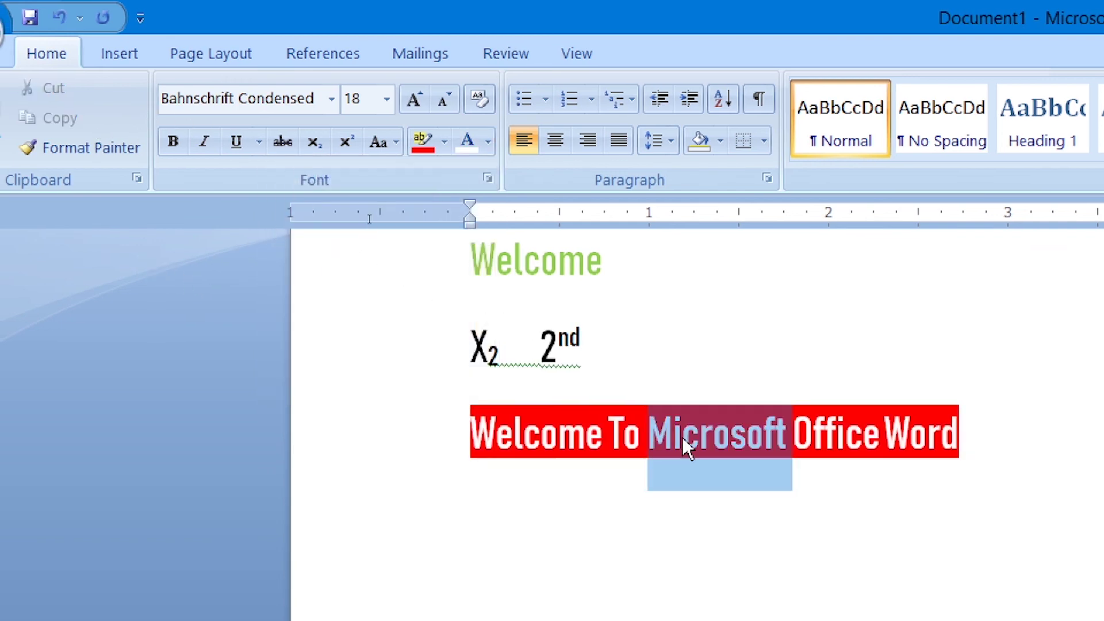
{"action": "left_click", "coordinate": [848, 434]}
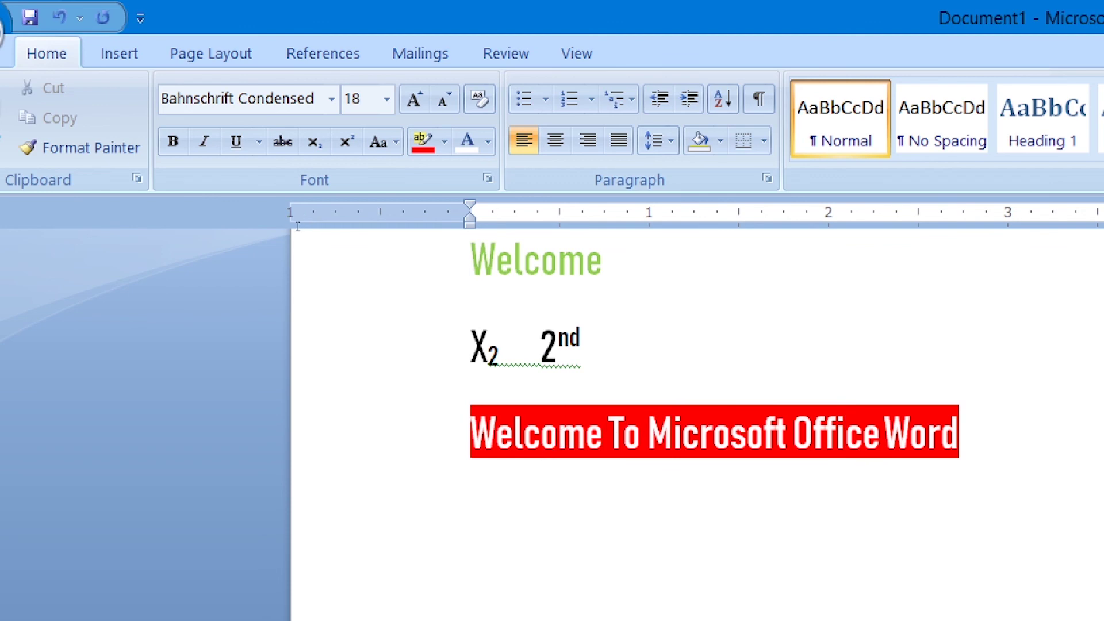
{"action": "left_click", "coordinate": [612, 437]}
{"action": "left_click", "coordinate": [698, 437]}
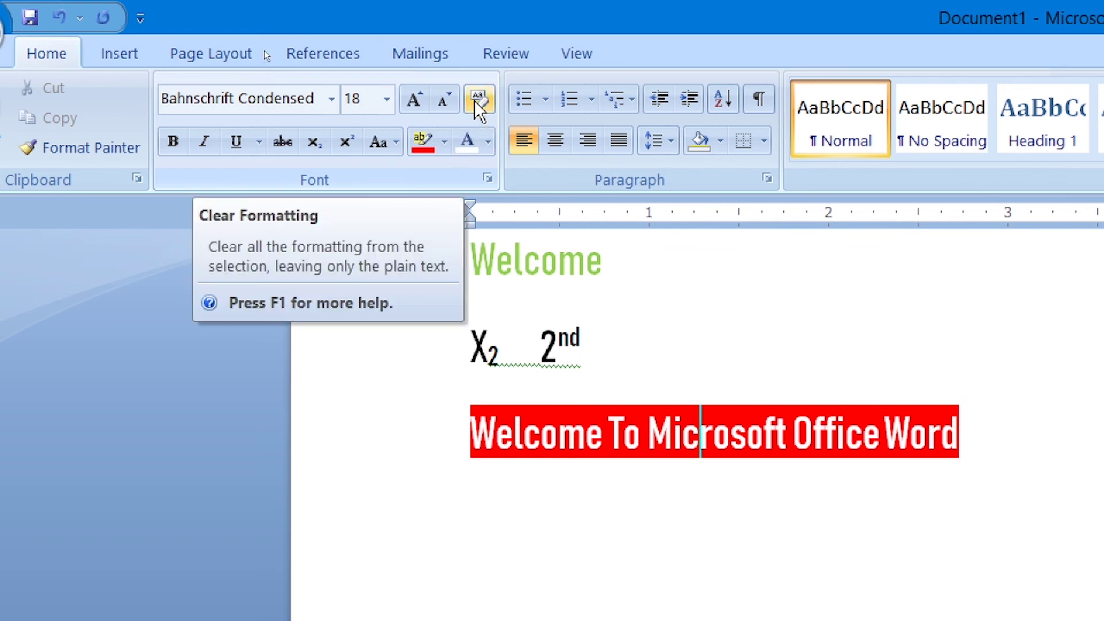
{"action": "left_click", "coordinate": [132, 156]}
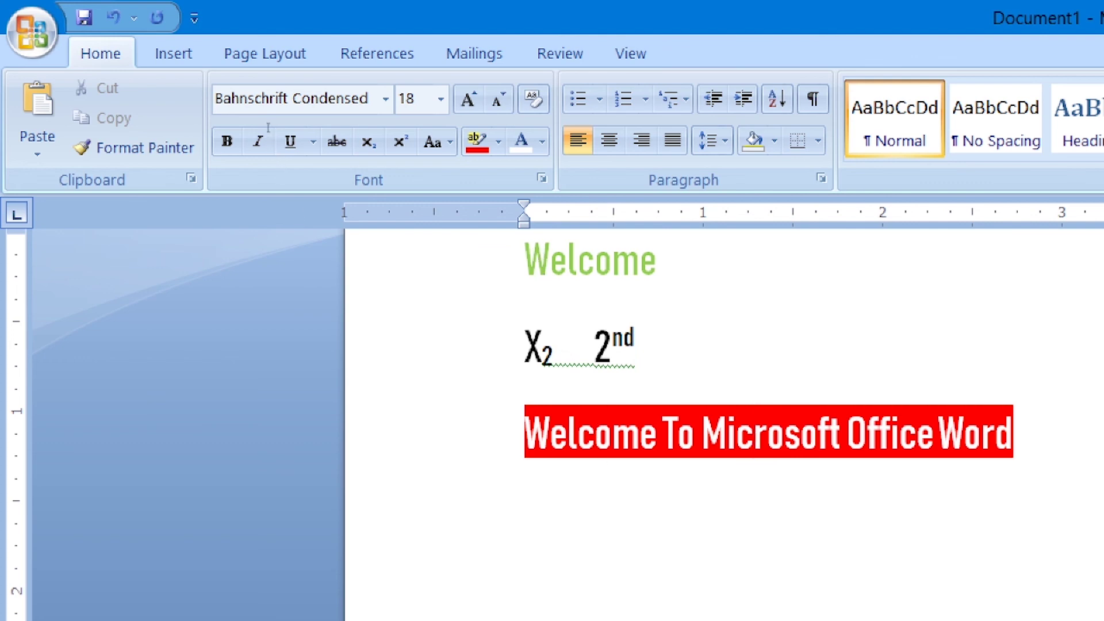
Use Format Painter to copy Welcome's light-green formatting onto X2
{"action": "left_click", "coordinate": [531, 256]}
{"action": "key", "text": "shift+Right"}
{"action": "key", "text": "shift+Right"}
{"action": "key", "text": "shift+Right"}
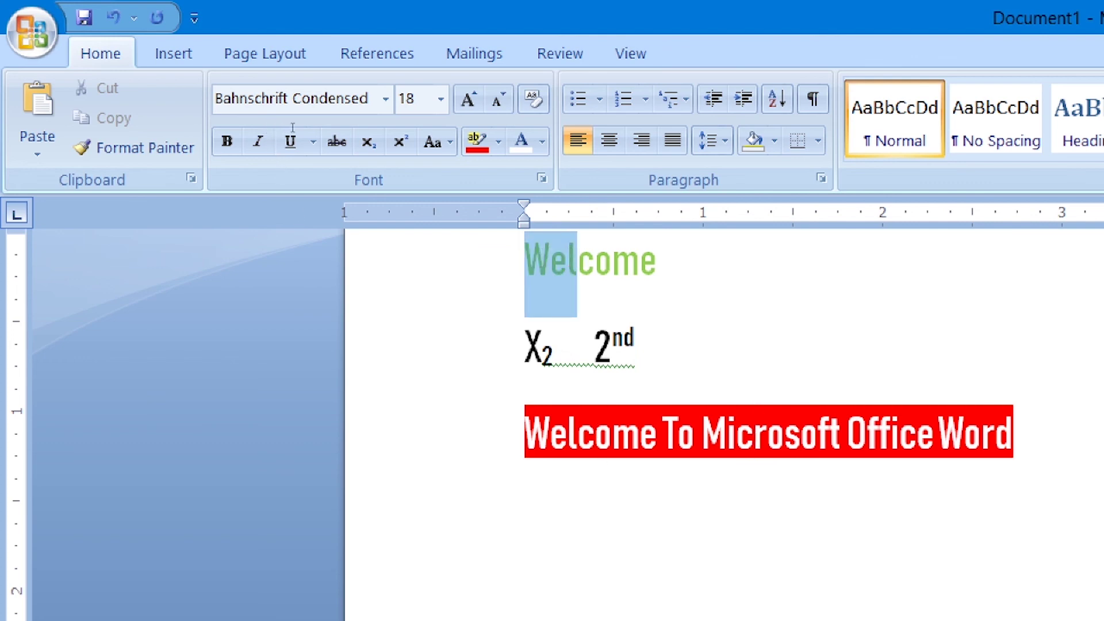
{"action": "key", "text": "shift+Right"}
{"action": "key", "text": "shift+Right"}
{"action": "key", "text": "shift+Right"}
{"action": "key", "text": "shift+Right"}
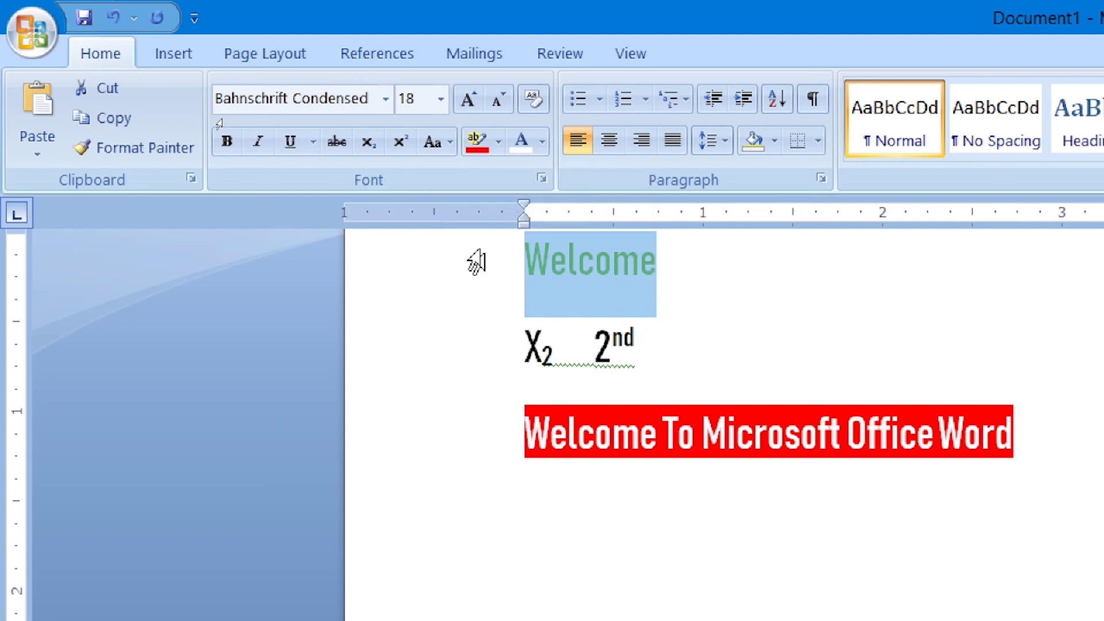
{"action": "left_click", "coordinate": [134, 149]}
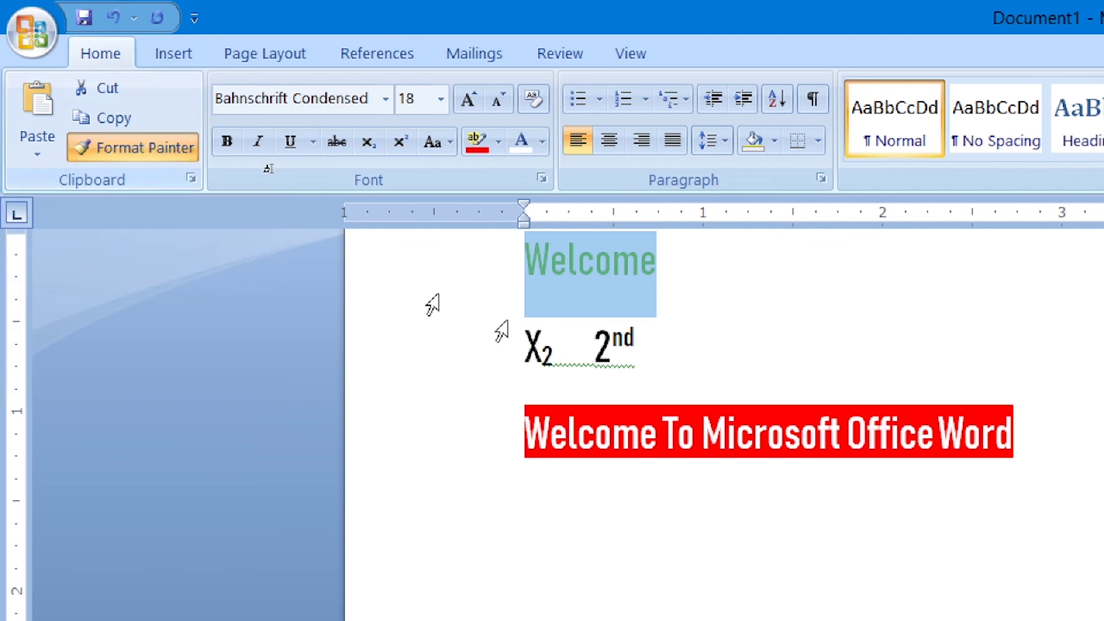
{"action": "left_click_drag", "start_coordinate": [522, 340], "coordinate": [558, 345]}
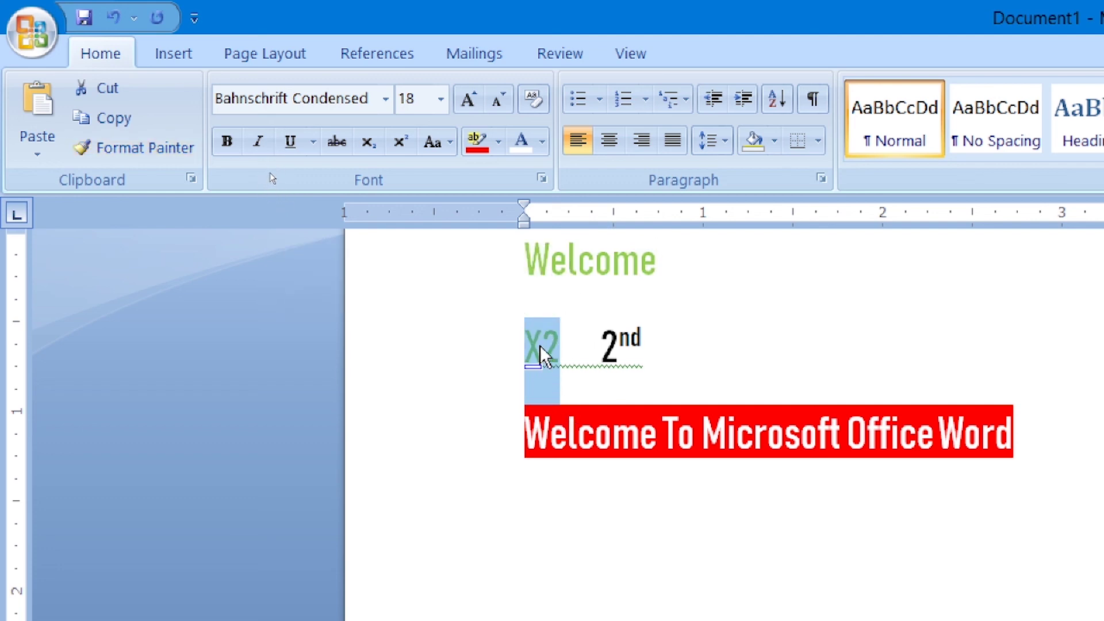
{"action": "left_click", "coordinate": [541, 348]}
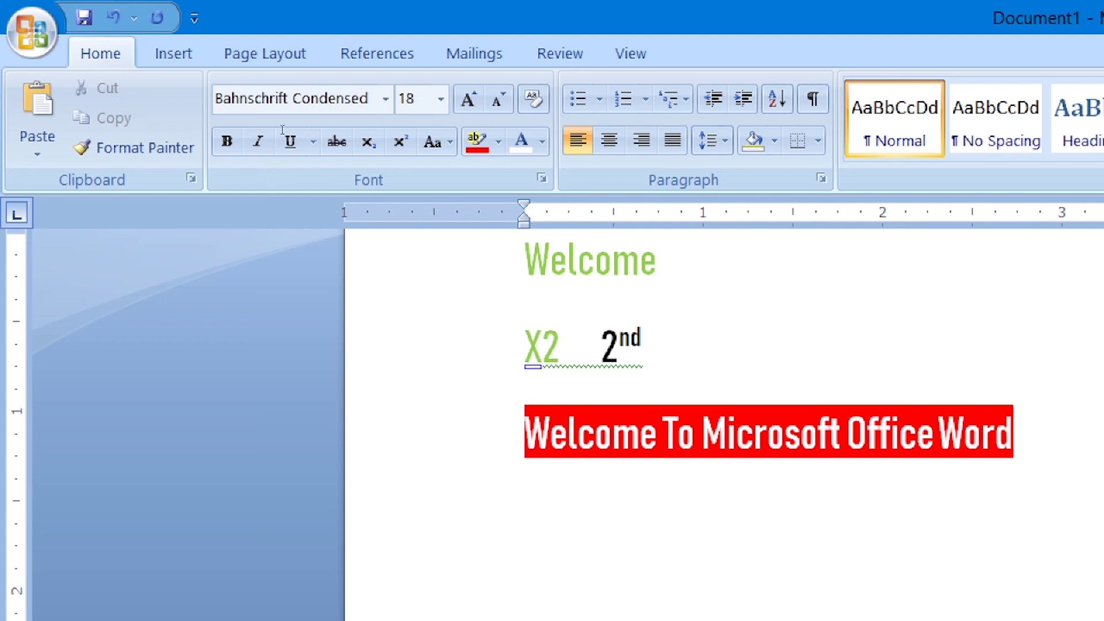
{"action": "left_click_drag", "start_coordinate": [525, 348], "coordinate": [543, 351]}
{"action": "left_click", "coordinate": [547, 270]}
{"action": "left_click", "coordinate": [566, 259]}
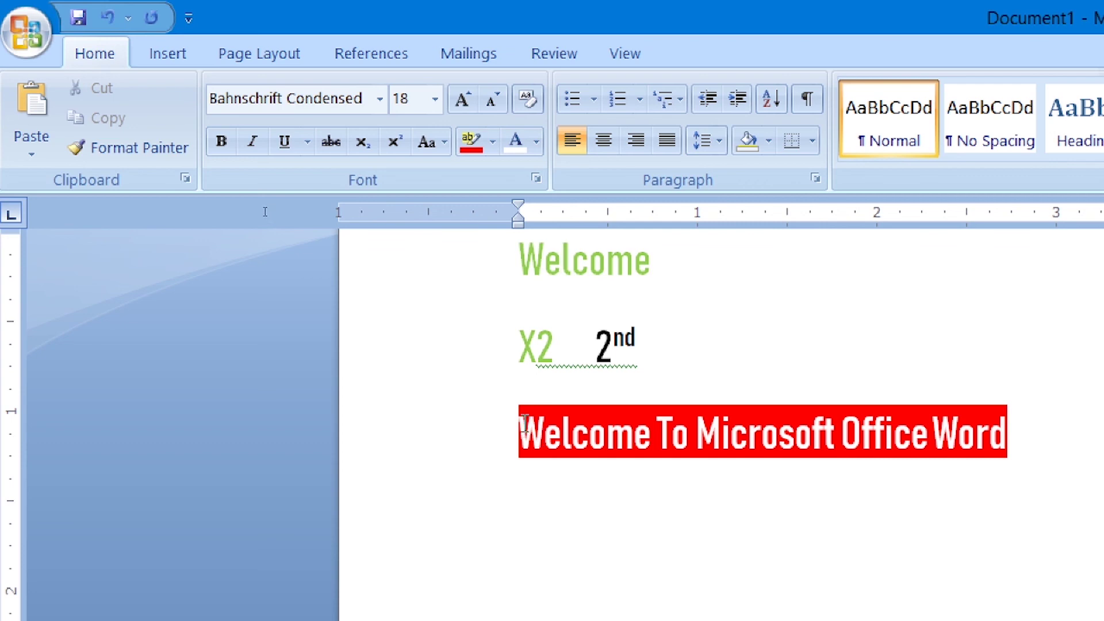
Use Format Painter to apply the sentence's white-on-red formatting to the first-line Welcome
{"action": "left_click_drag", "start_coordinate": [520, 429], "coordinate": [1013, 449]}
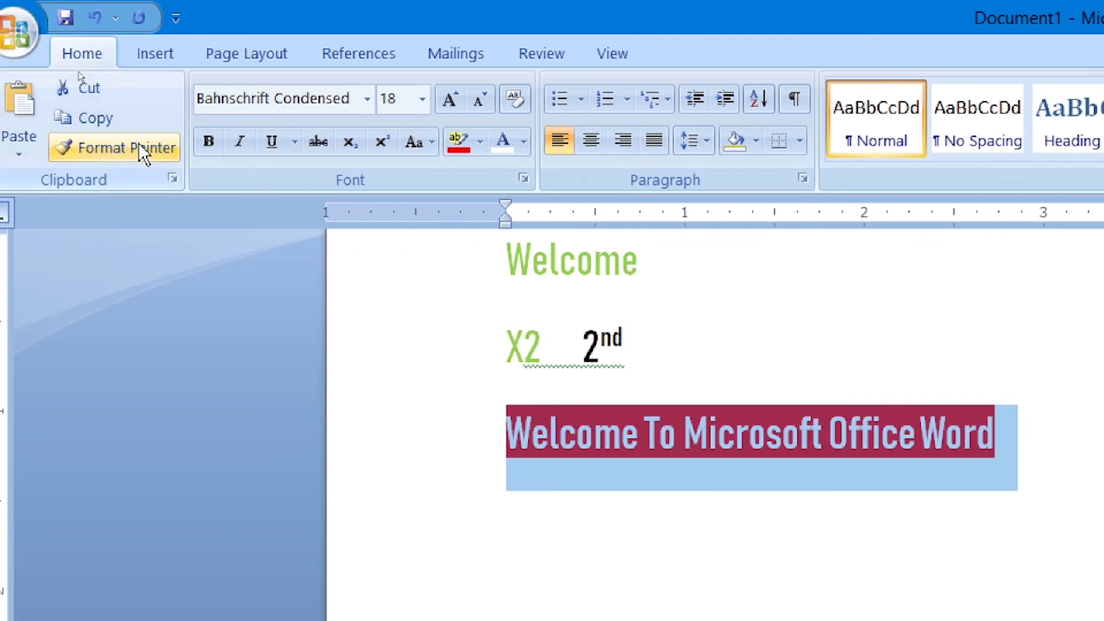
{"action": "left_click", "coordinate": [140, 149]}
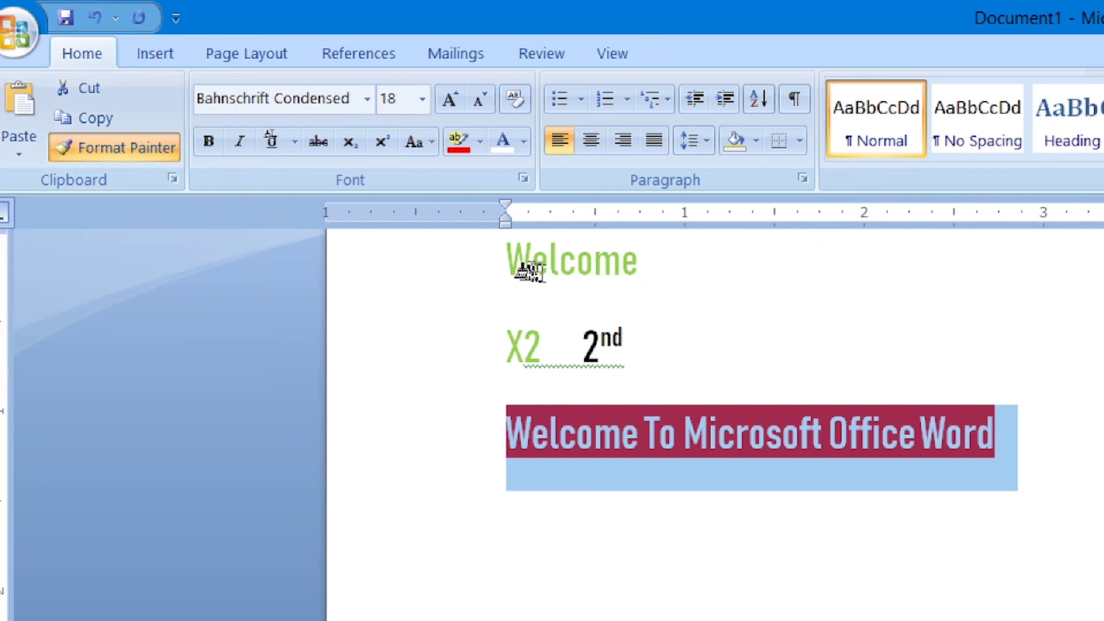
{"action": "left_click_drag", "start_coordinate": [505, 259], "coordinate": [635, 264]}
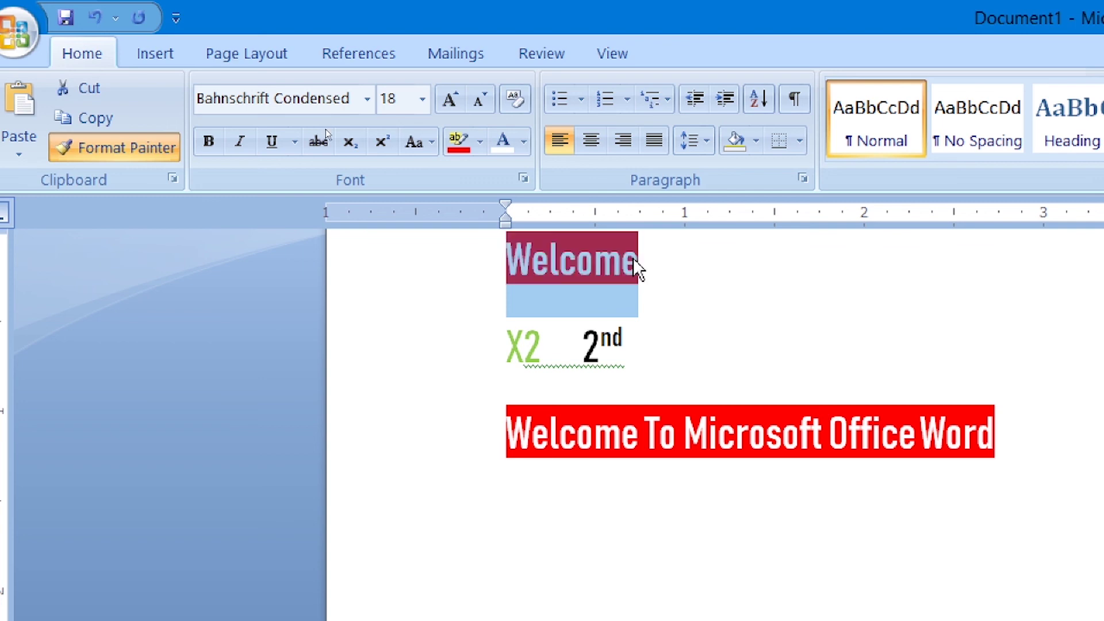
{"action": "left_click", "coordinate": [687, 440]}
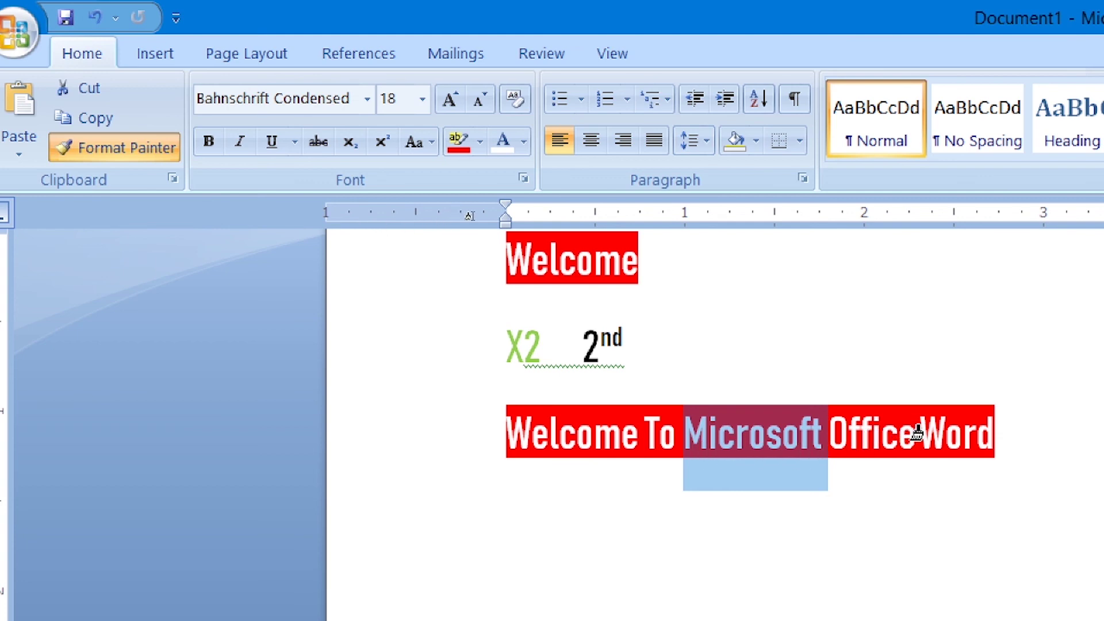
{"action": "left_click", "coordinate": [622, 431]}
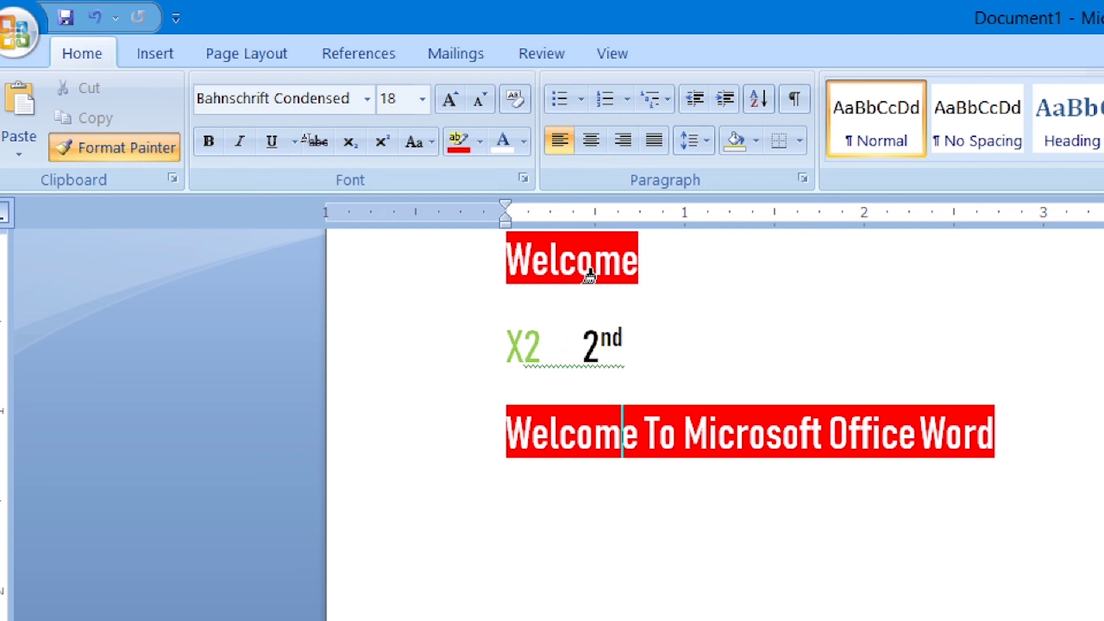
{"action": "scroll", "coordinate": [587, 274], "scroll_direction": "up", "scroll_amount": 3}
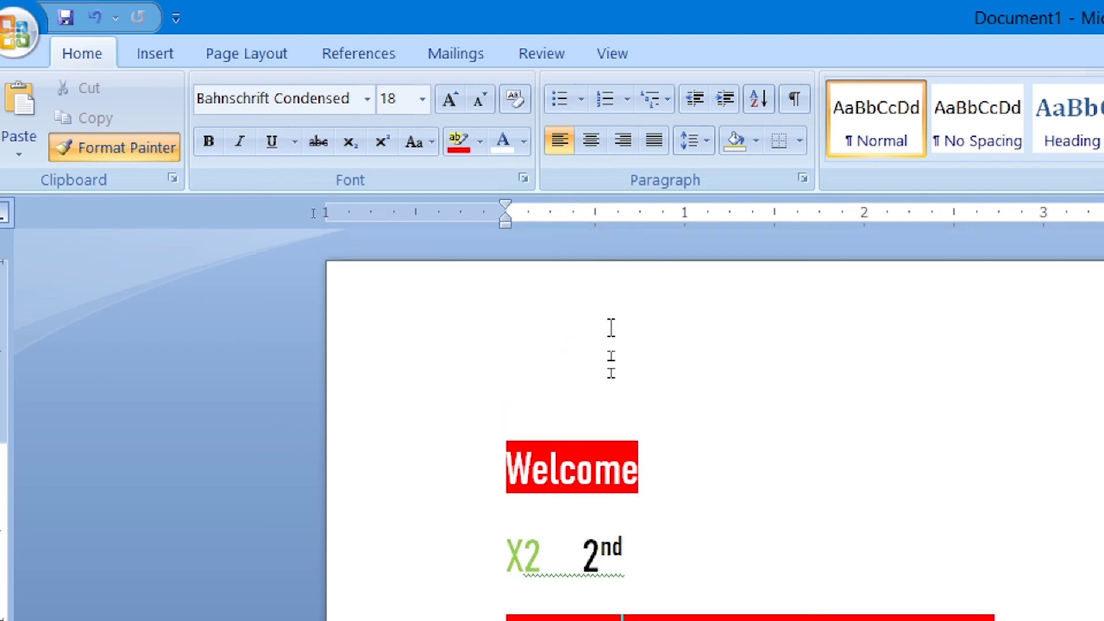
{"action": "scroll", "coordinate": [609, 321], "scroll_direction": "down", "scroll_amount": 3}
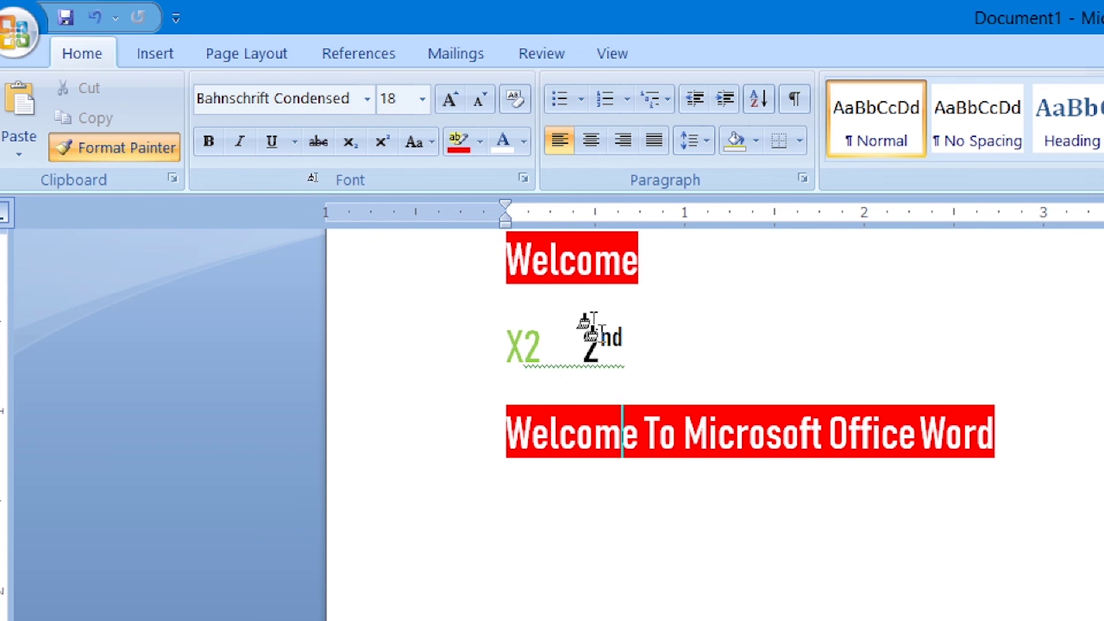
Clear the formatting on all three lines to plain black Calibri 11, leaving only the red highlights
{"action": "left_click", "coordinate": [516, 99]}
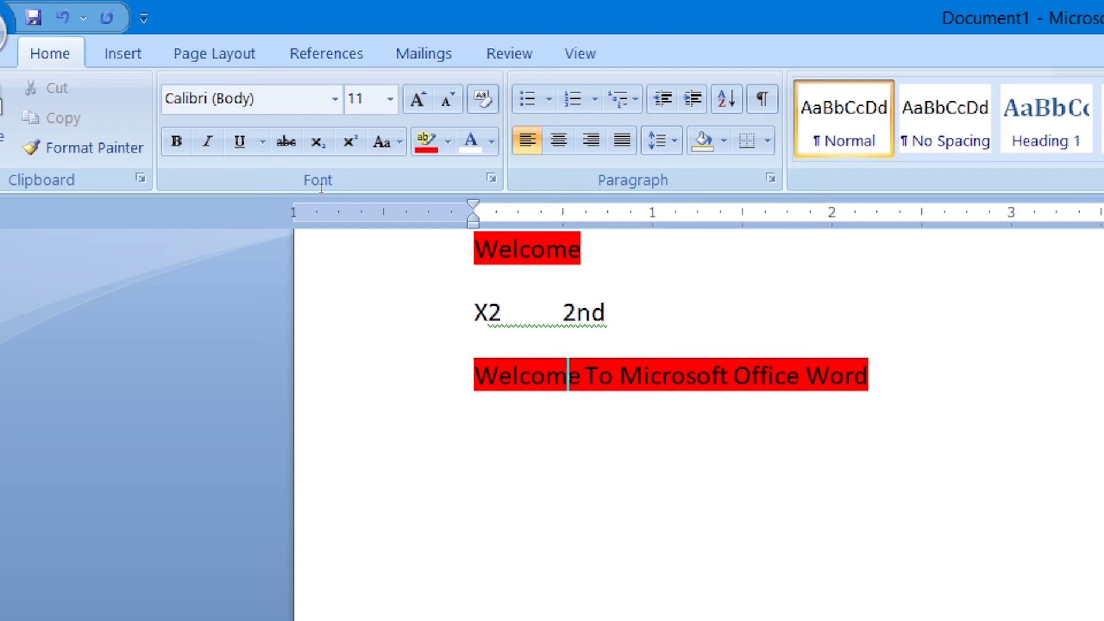
{"action": "scroll", "coordinate": [595, 378], "scroll_direction": "up", "scroll_amount": 3}
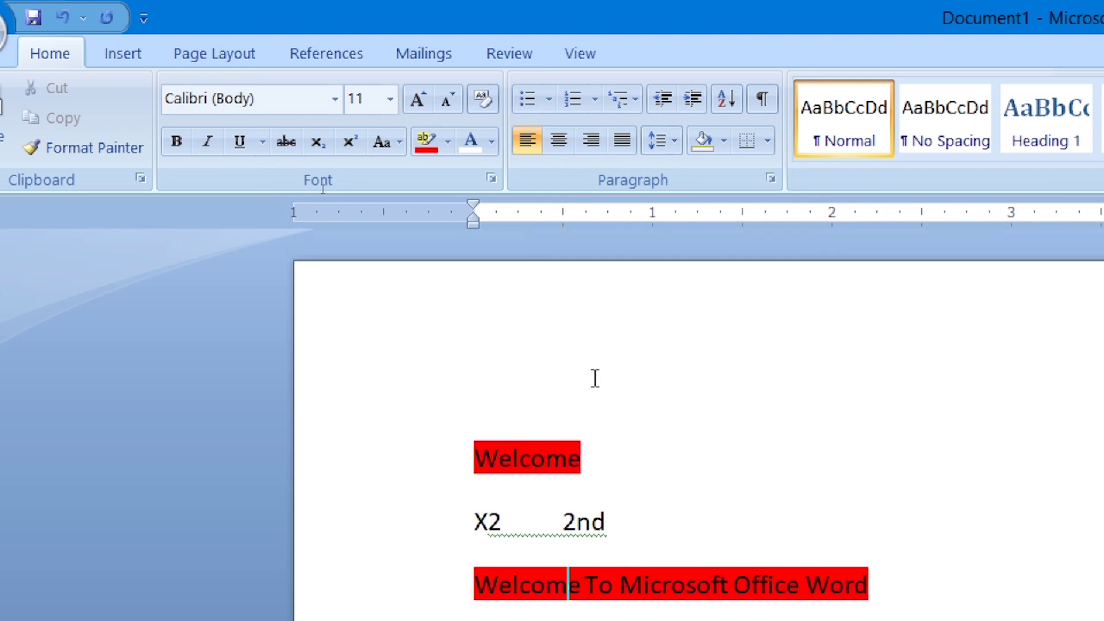
{"action": "scroll", "coordinate": [621, 453], "scroll_direction": "down", "scroll_amount": 3}
{"action": "left_click", "coordinate": [624, 375]}
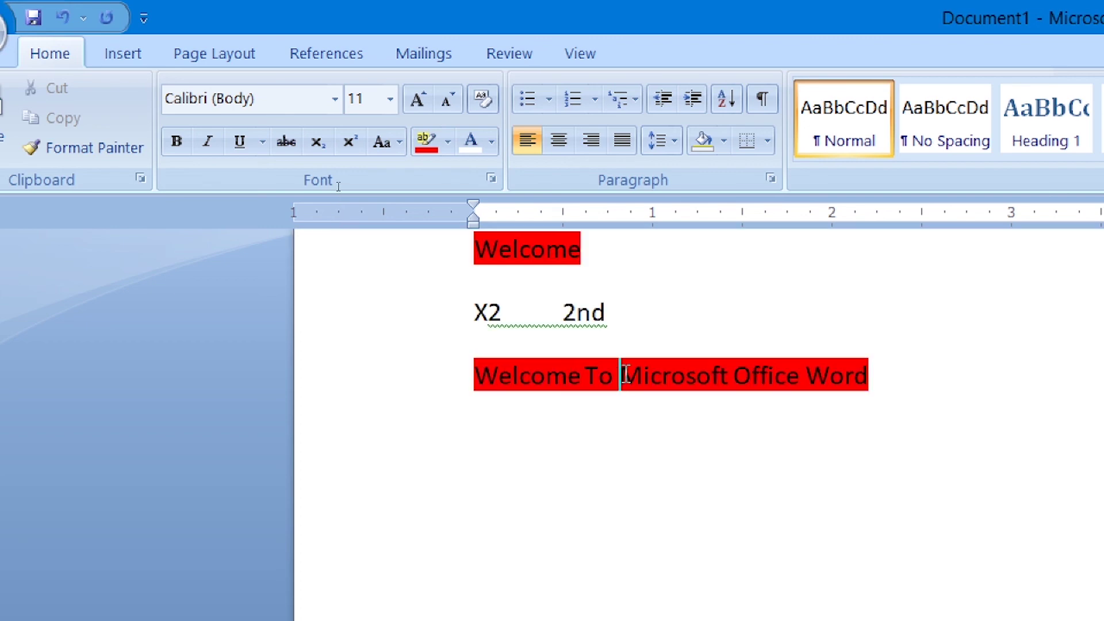